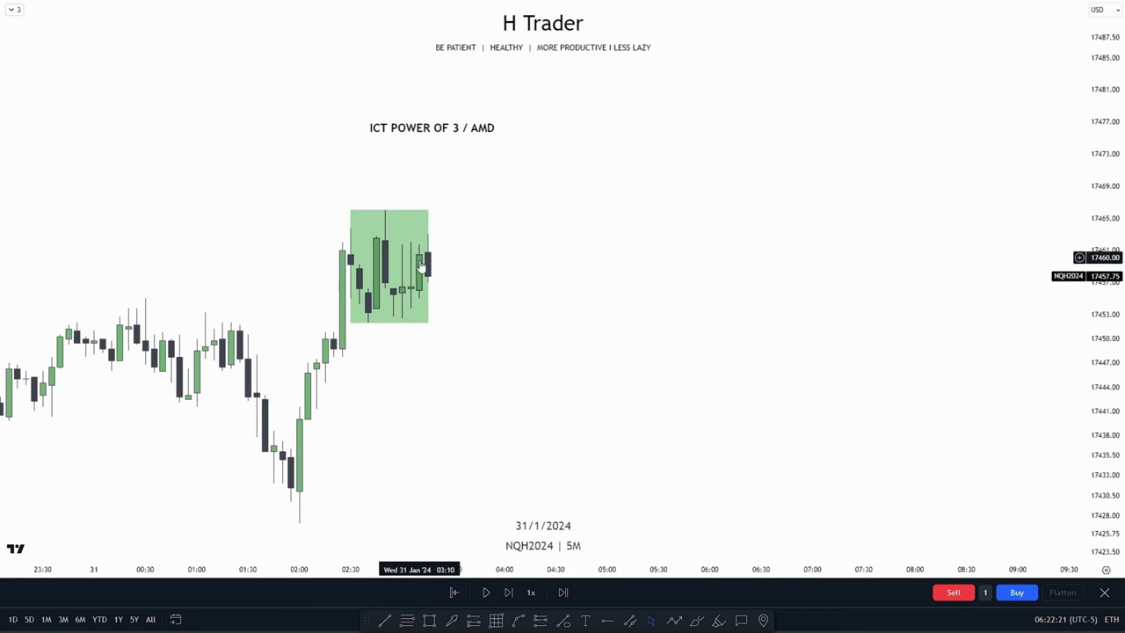
# Examine the green consolidation range and the candles leading into it on the 5-minute NQH2024 chart.
pyautogui.moveTo(372, 263); pyautogui.dragTo(330, 299)
pyautogui.moveTo(480, 342); pyautogui.dragTo(509, 324)
pyautogui.moveTo(376, 384); pyautogui.dragTo(323, 406)
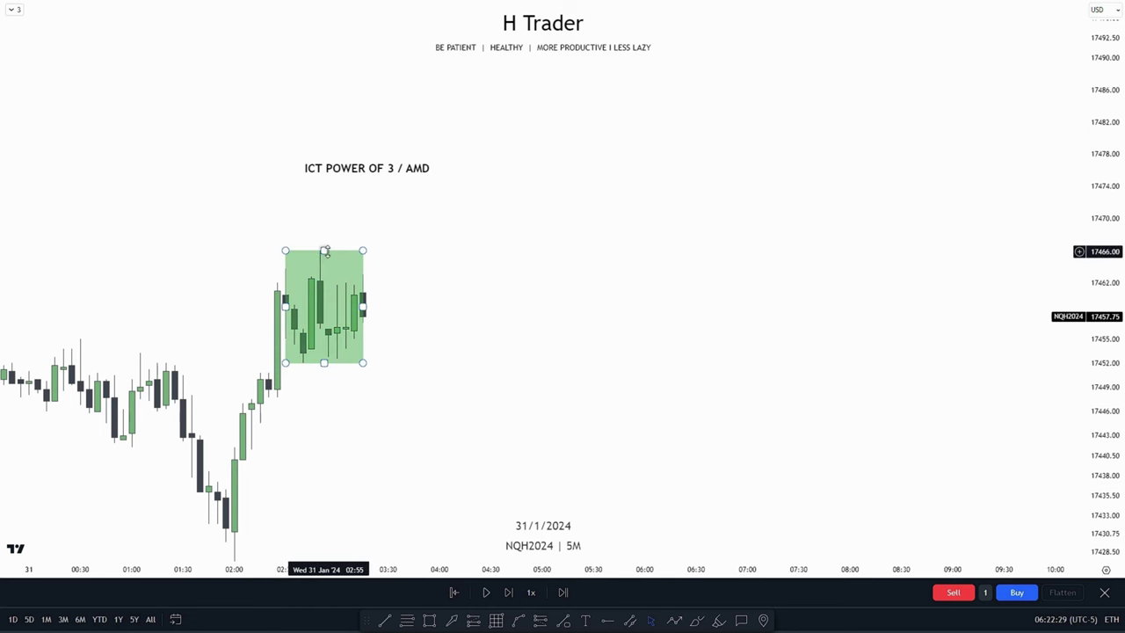
pyautogui.moveTo(492, 385); pyautogui.dragTo(525, 408)
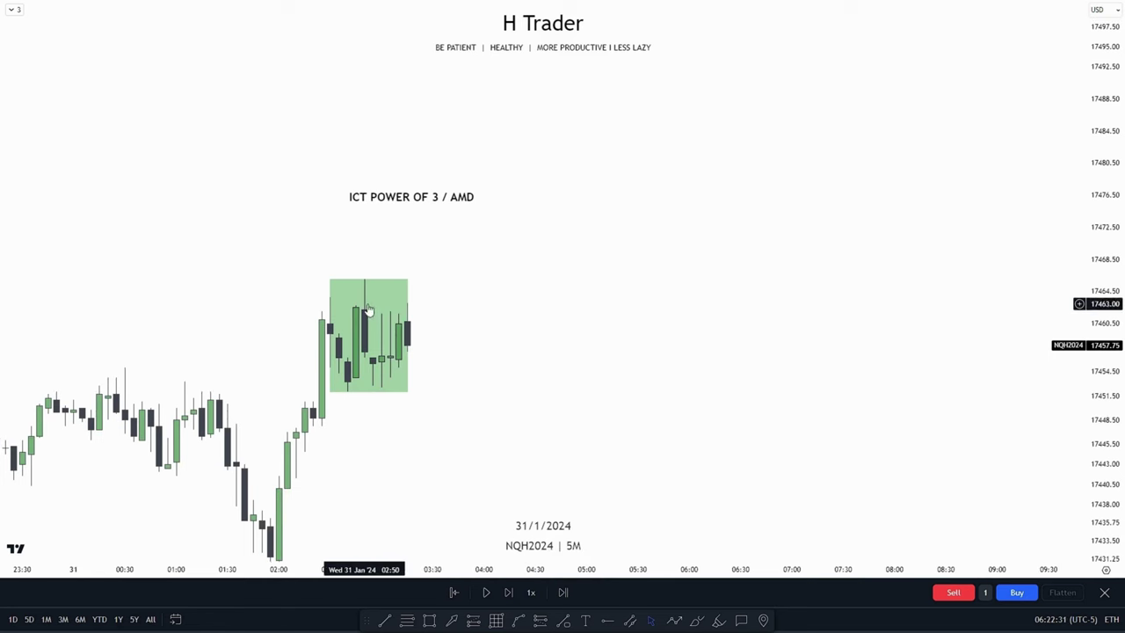
pyautogui.moveTo(491, 369); pyautogui.dragTo(515, 331)
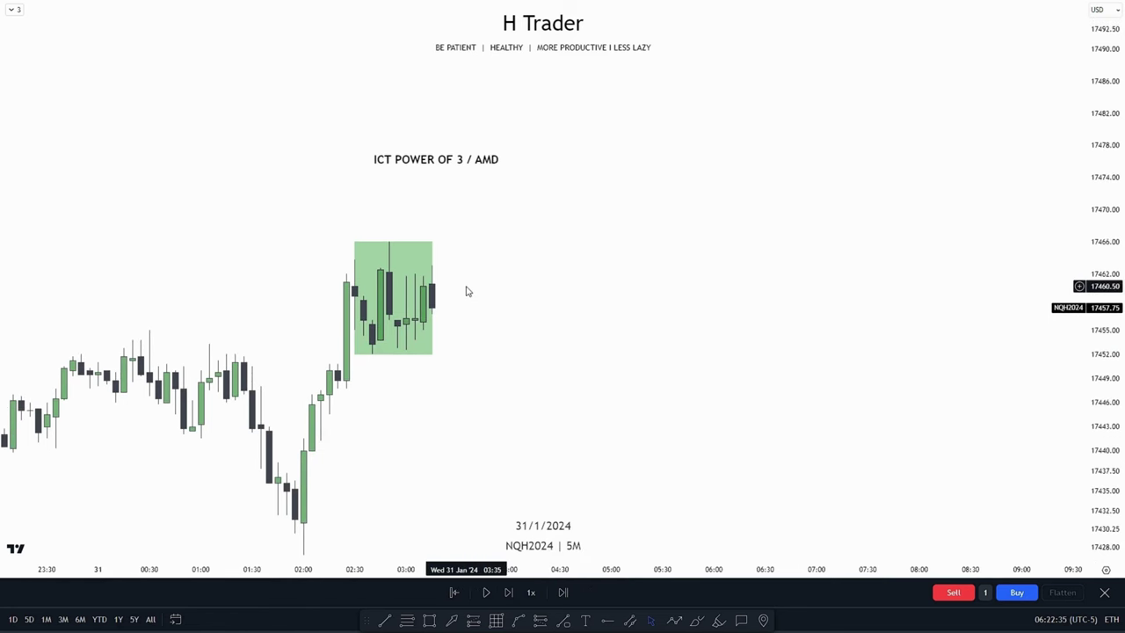
pyautogui.moveTo(519, 322); pyautogui.dragTo(537, 221)
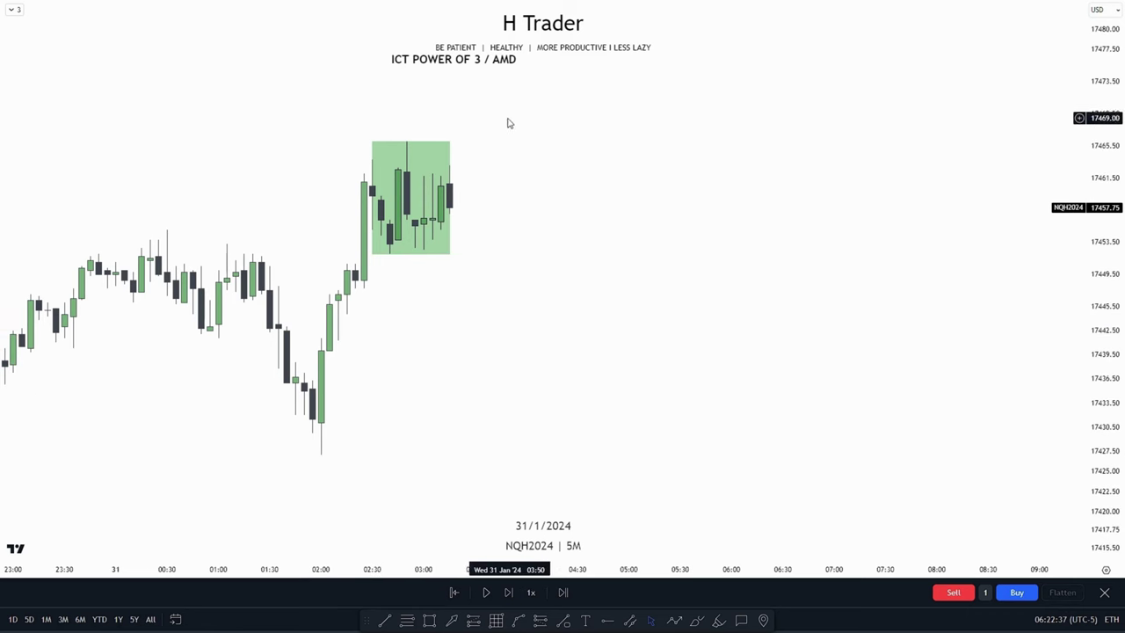
pyautogui.moveTo(497, 342); pyautogui.dragTo(465, 427)
pyautogui.moveTo(521, 350); pyautogui.dragTo(514, 399)
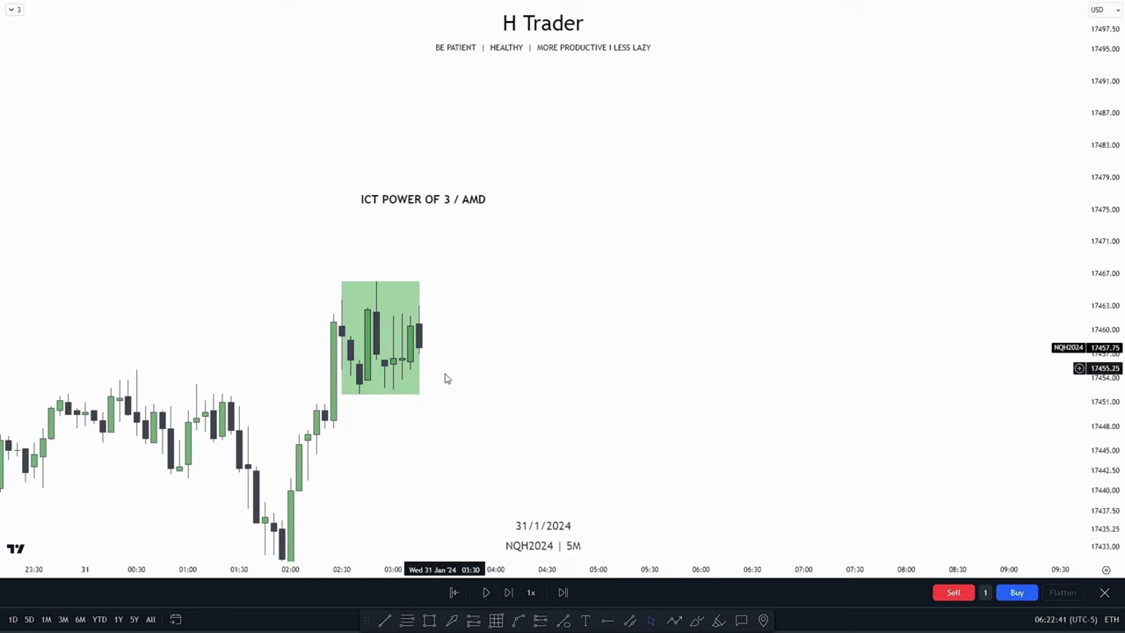
# Advance the replay by two candles and mark the sweep above the green range, from 17466.00 to 17468.75, with a red rectangle.
pyautogui.click(487, 592)
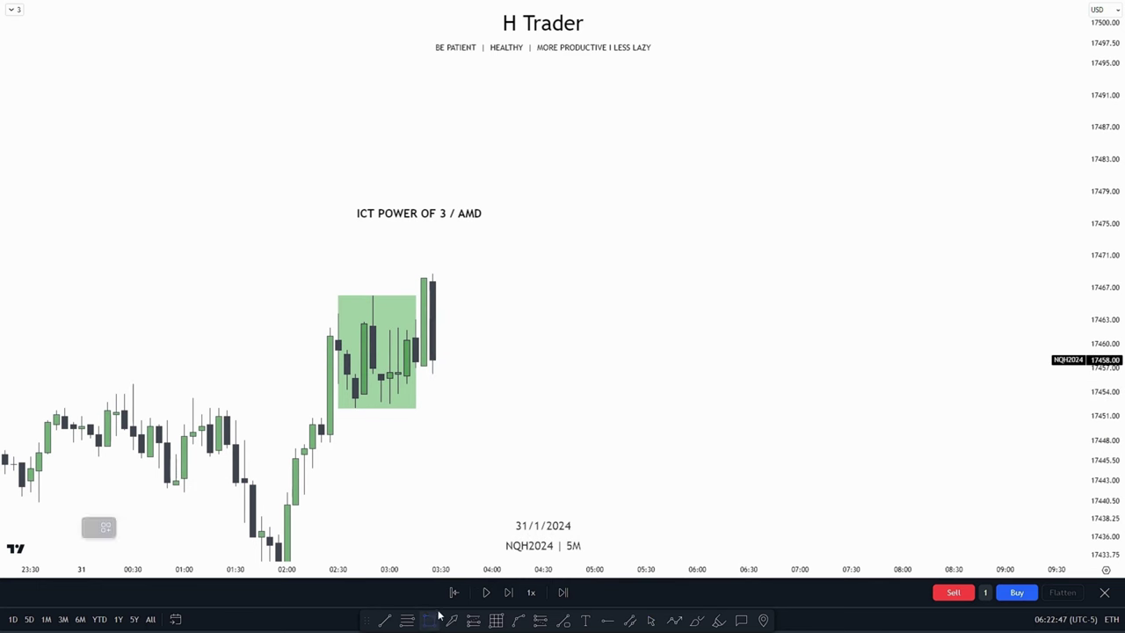
pyautogui.moveTo(372, 296)
pyautogui.mouseDown()
pyautogui.moveTo(432, 275)
pyautogui.moveTo(415, 286)
pyautogui.moveTo(441, 285)
pyautogui.mouseUp()
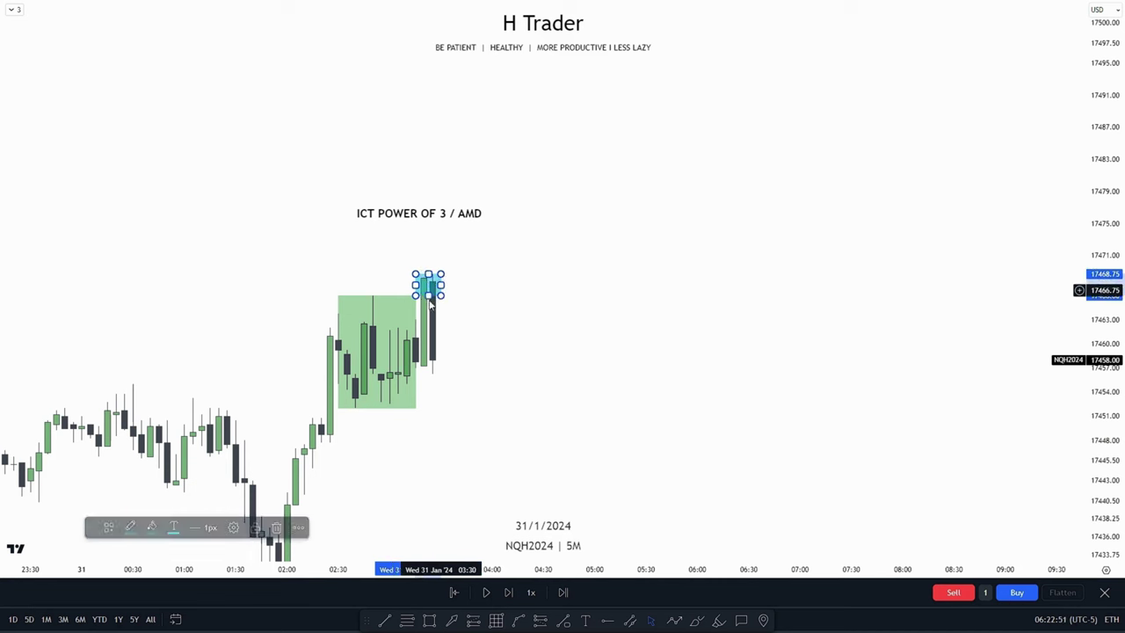
pyautogui.click(152, 527)
pyautogui.click(150, 474)
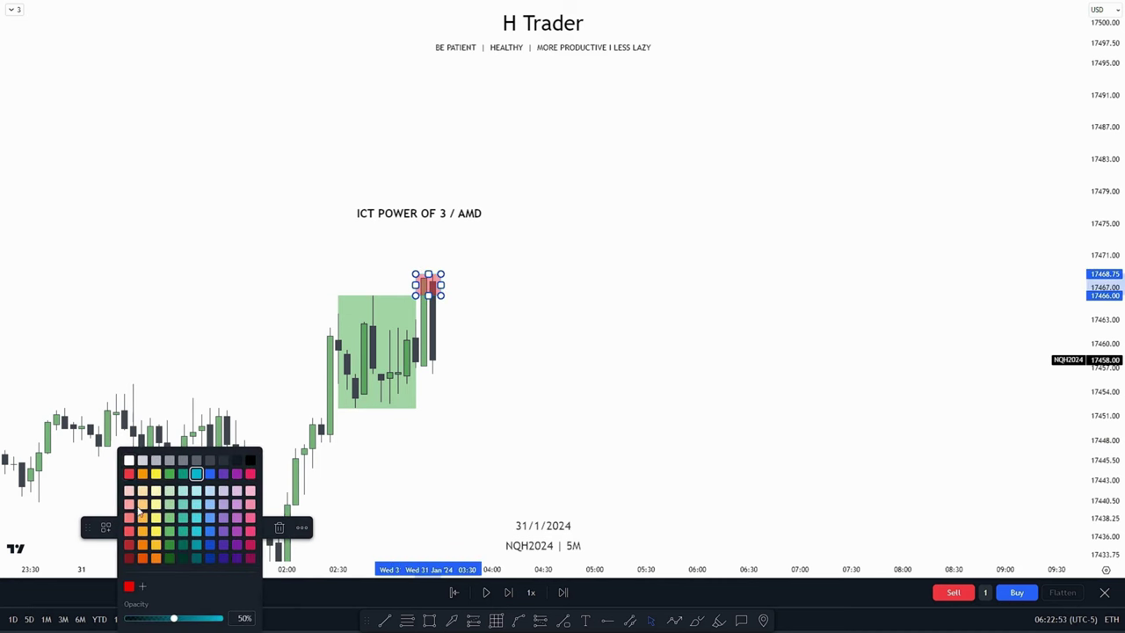
pyautogui.click(130, 475)
pyautogui.click(515, 436)
# Examine how the red sweep area relates to the high of the green range.
pyautogui.moveTo(535, 353); pyautogui.dragTo(585, 321)
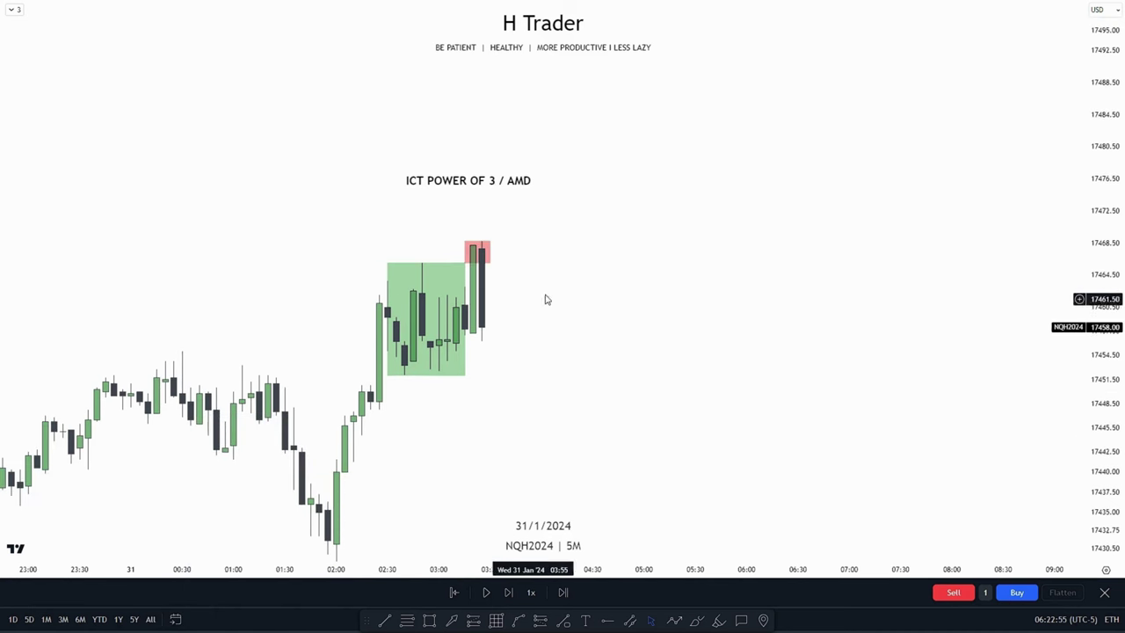
pyautogui.moveTo(714, 315); pyautogui.dragTo(732, 274)
pyautogui.moveTo(1103, 246); pyautogui.dragTo(1103, 325)
pyautogui.moveTo(553, 429); pyautogui.dragTo(543, 456)
pyautogui.moveTo(1123, 353); pyautogui.dragTo(1122, 274)
pyautogui.moveTo(615, 365); pyautogui.dragTo(613, 367)
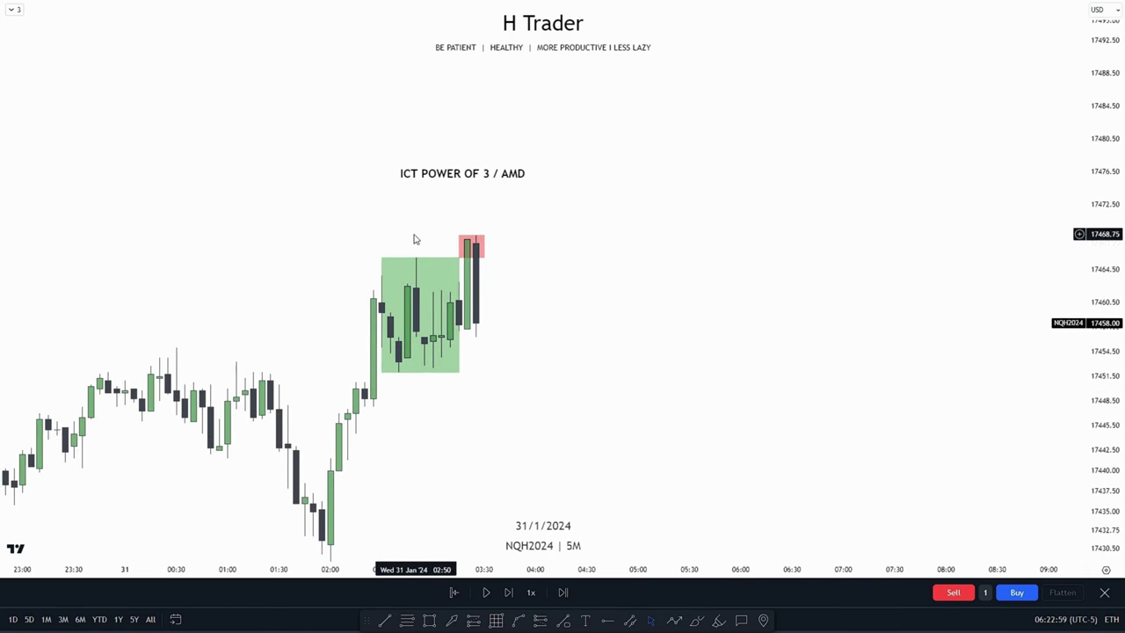
pyautogui.click(479, 163)
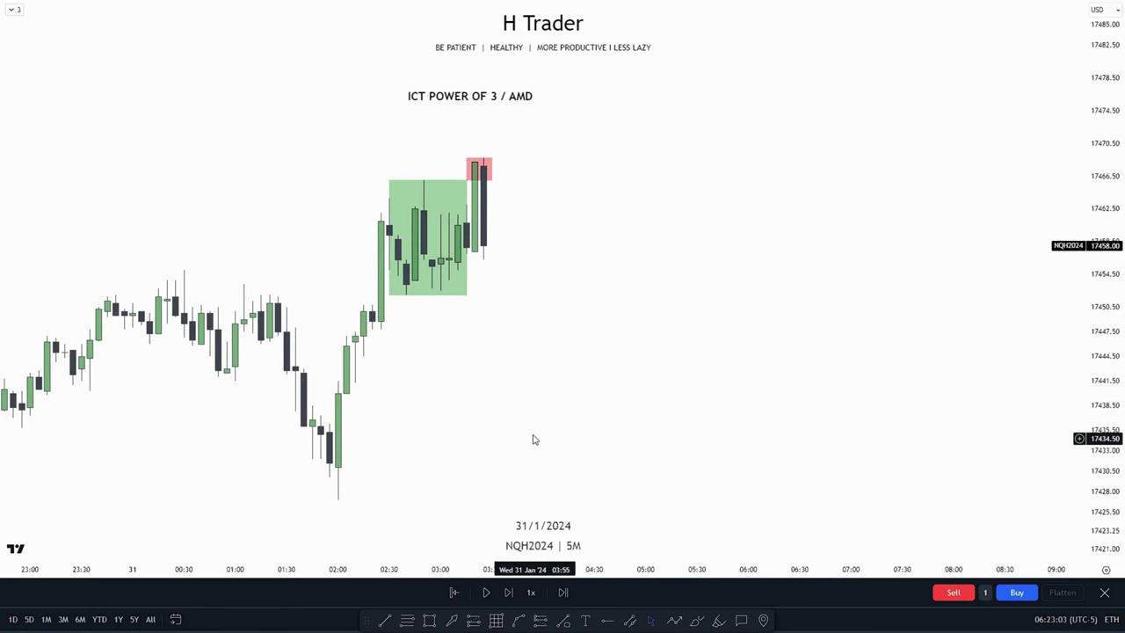
# Draw horizontal lines from the 17424.25 swing low after 21:00 and the 17427.00 low at 02:00, both extending to about 05:50.
pyautogui.moveTo(534, 437); pyautogui.dragTo(557, 341)
pyautogui.scroll(-3, 576, 342)
pyautogui.moveTo(638, 368); pyautogui.dragTo(606, 381)
pyautogui.scroll(-2, 650, 337)
pyautogui.scroll(2, 643, 379)
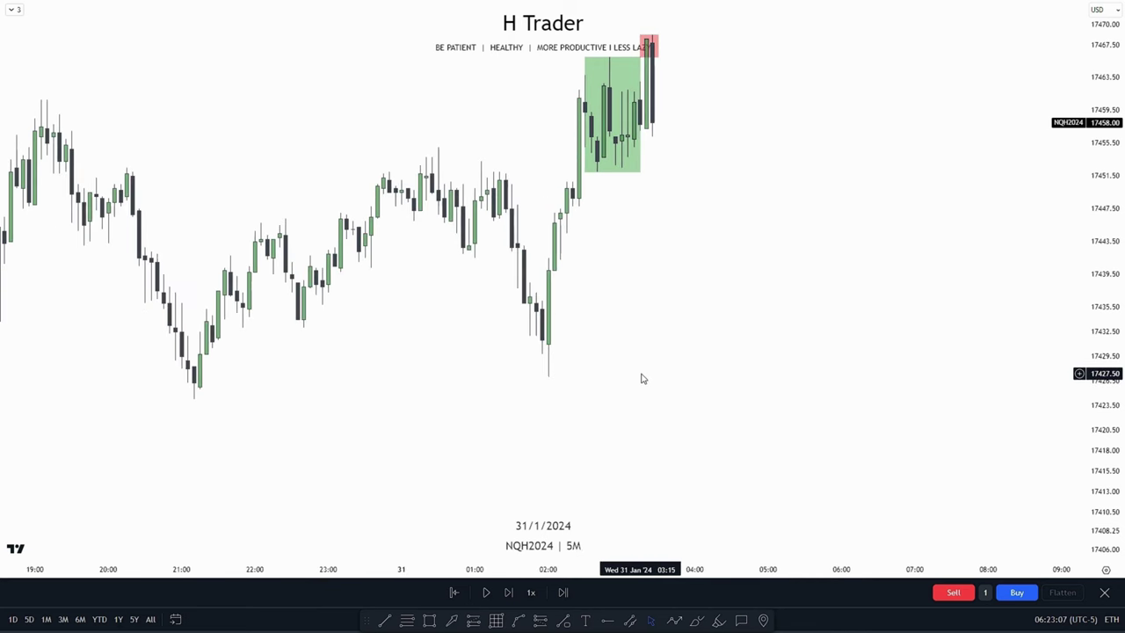
pyautogui.moveTo(520, 397); pyautogui.dragTo(470, 412)
pyautogui.click(383, 620)
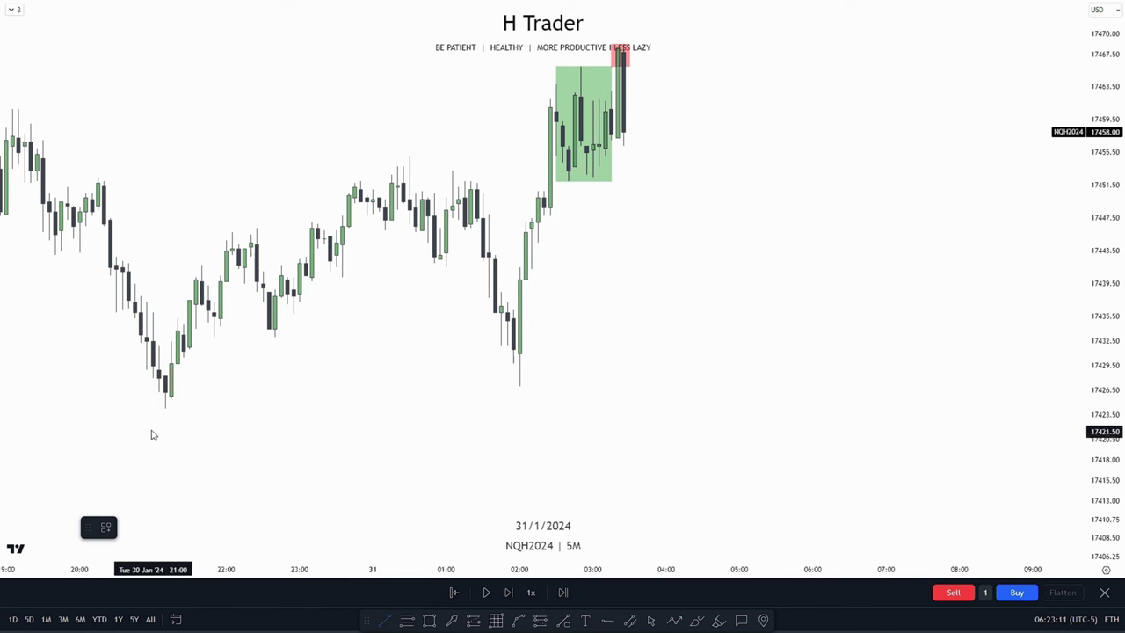
pyautogui.moveTo(162, 414); pyautogui.dragTo(801, 440)
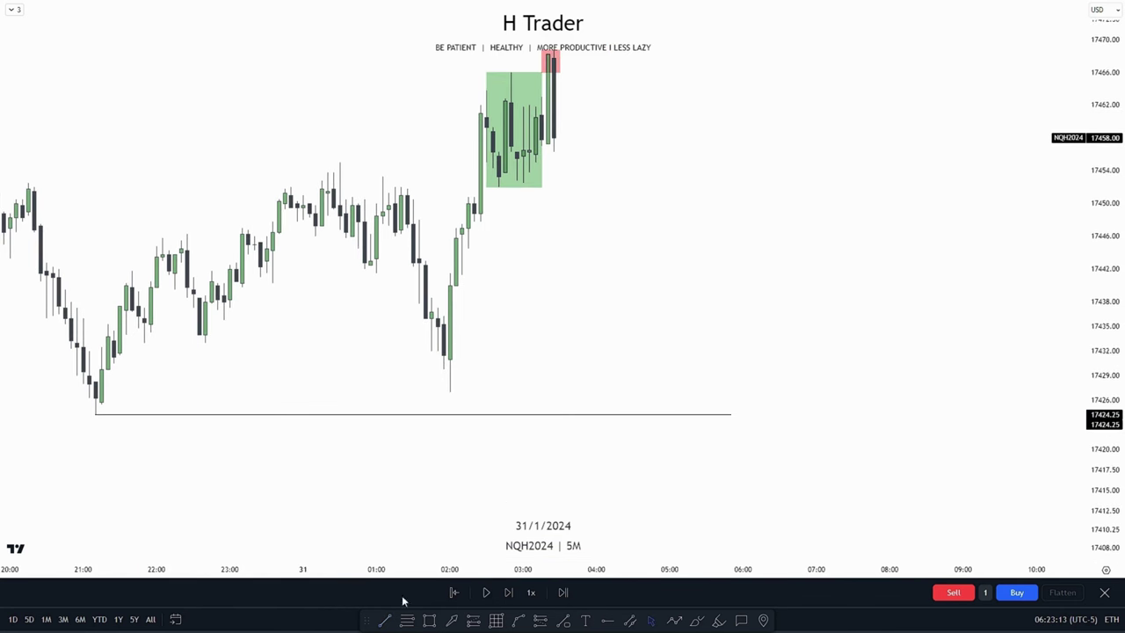
pyautogui.moveTo(450, 392)
pyautogui.mouseDown()
pyautogui.moveTo(624, 409)
pyautogui.moveTo(730, 392)
pyautogui.mouseUp()
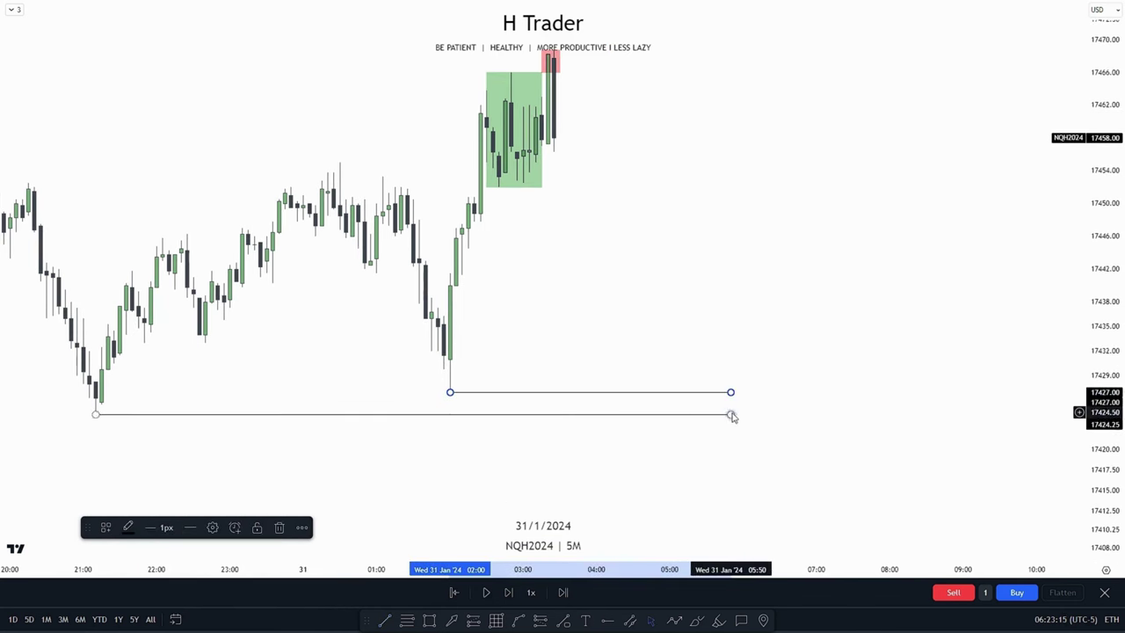
# Draw a rectangle from 17466.00 at 03:30, beside the red sweep area, down to the 17424.25 line at about 05:40.
pyautogui.moveTo(709, 345); pyautogui.dragTo(683, 425)
pyautogui.moveTo(1100, 319); pyautogui.dragTo(1101, 280)
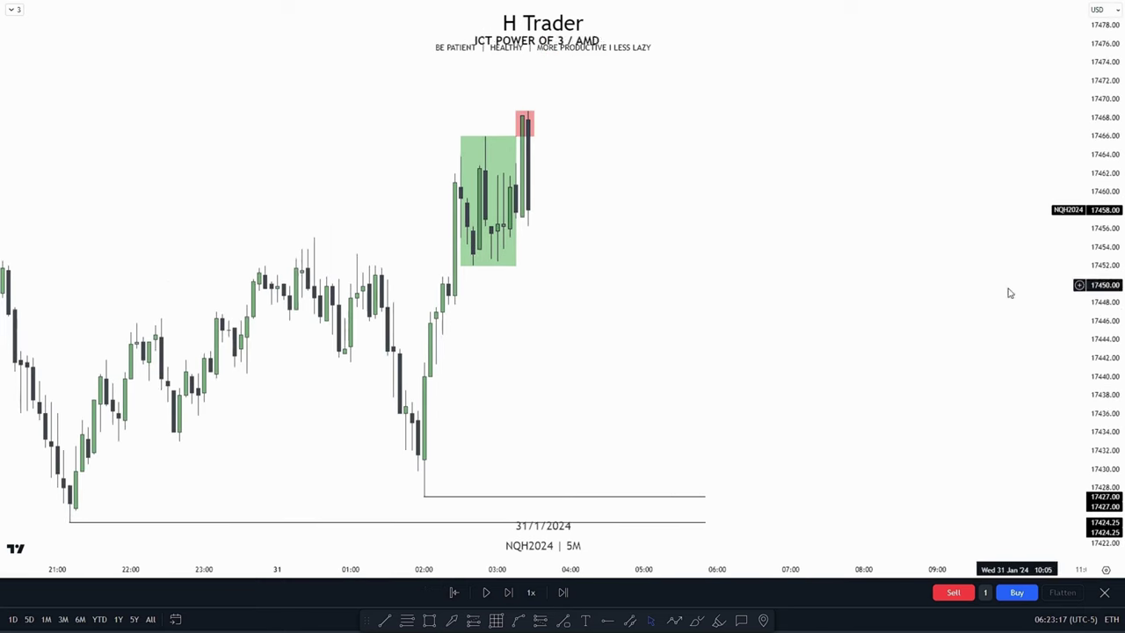
pyautogui.scroll(2, 812, 331)
pyautogui.moveTo(1104, 344); pyautogui.dragTo(1105, 321)
pyautogui.moveTo(586, 311); pyautogui.dragTo(680, 321)
pyautogui.scroll(1, 628, 303)
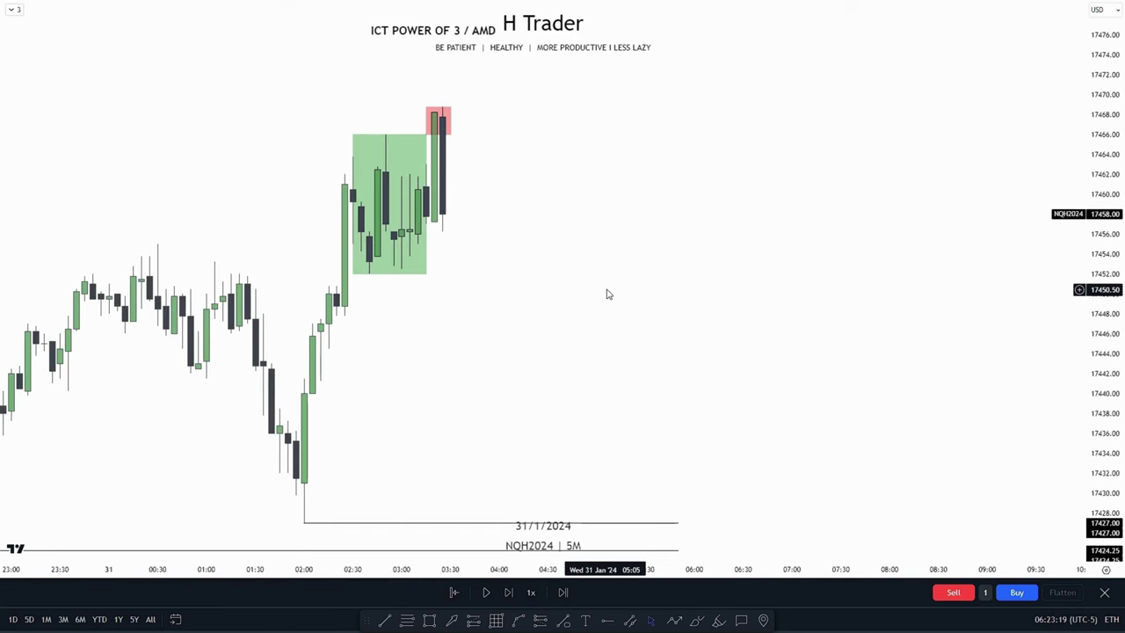
pyautogui.moveTo(610, 296); pyautogui.dragTo(572, 265)
pyautogui.click(428, 621)
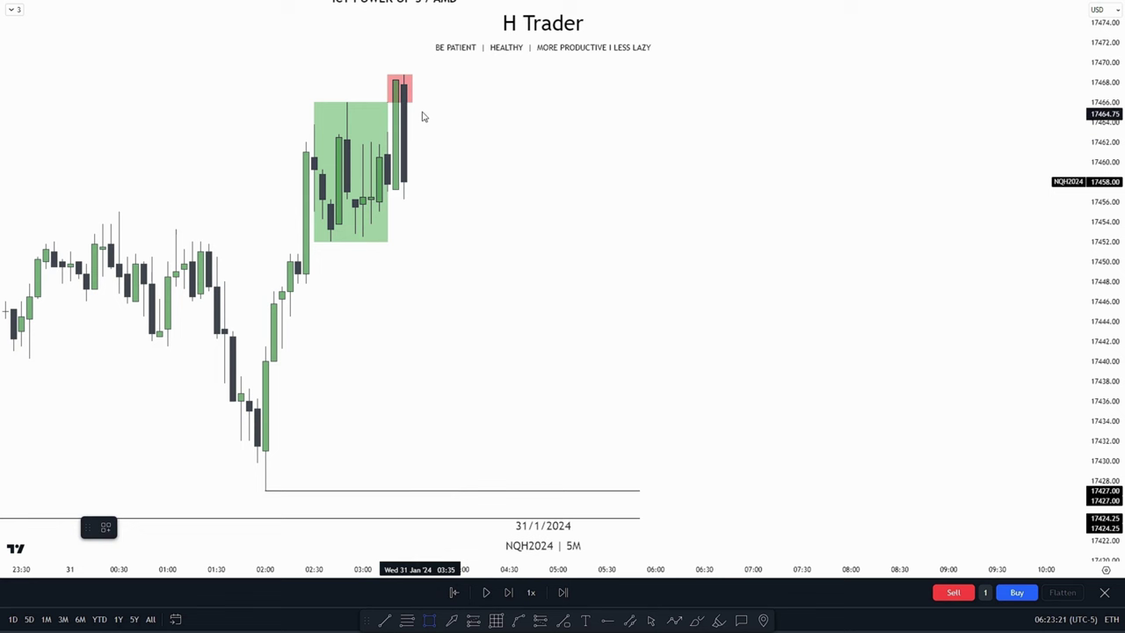
pyautogui.moveTo(412, 103); pyautogui.dragTo(622, 519)
# Fill the large rectangle below the sweep with cyan and deselect it.
pyautogui.click(152, 528)
pyautogui.click(222, 474)
pyautogui.click(123, 527)
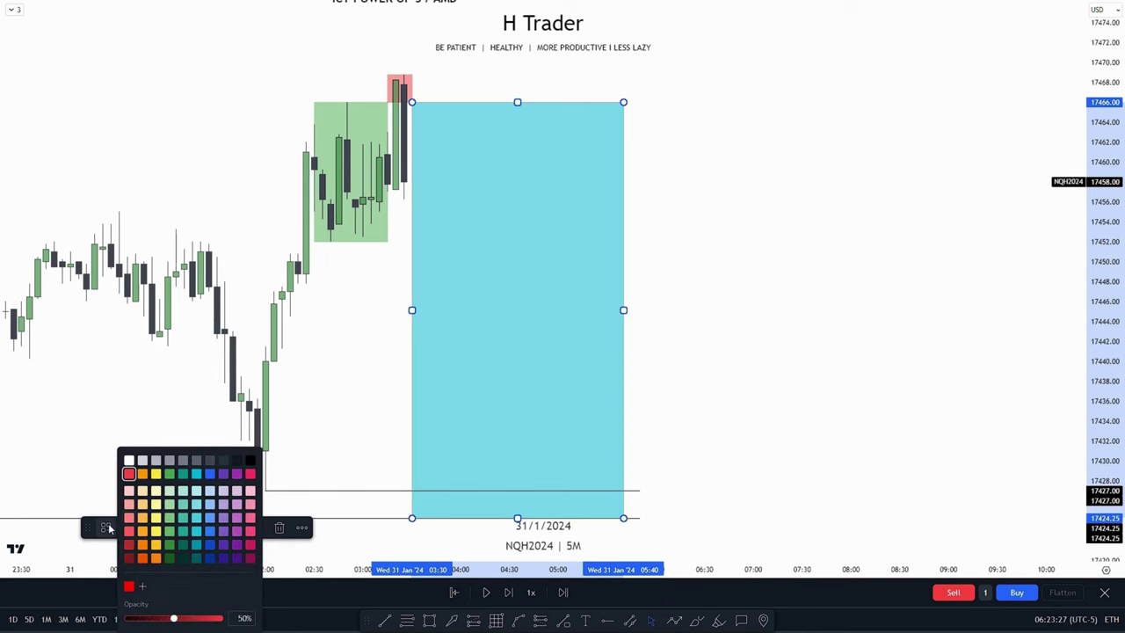
pyautogui.click(110, 528)
pyautogui.click(270, 472)
# Set the replay speed to 3x and play the replay until price has dropped below both marked lows.
pyautogui.moveTo(356, 386); pyautogui.dragTo(407, 456)
pyautogui.moveTo(1105, 318); pyautogui.dragTo(1104, 349)
pyautogui.moveTo(841, 334); pyautogui.dragTo(857, 313)
pyautogui.moveTo(1109, 143); pyautogui.dragTo(1110, 185)
pyautogui.moveTo(663, 242); pyautogui.dragTo(665, 219)
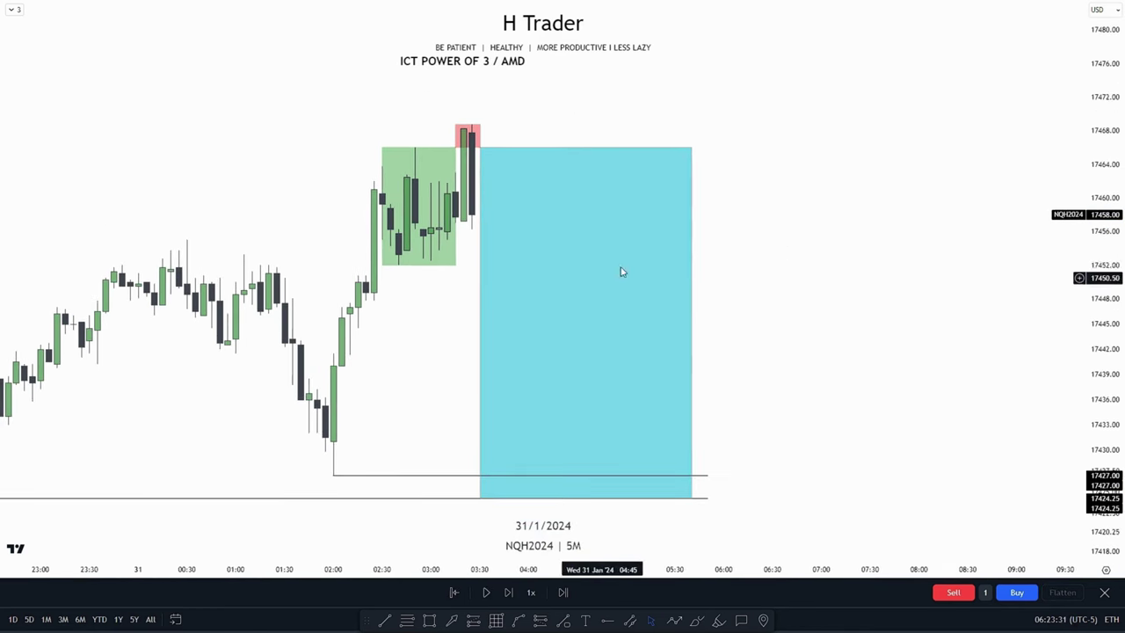
pyautogui.moveTo(753, 432); pyautogui.dragTo(736, 388)
pyautogui.click(530, 594)
pyautogui.click(527, 510)
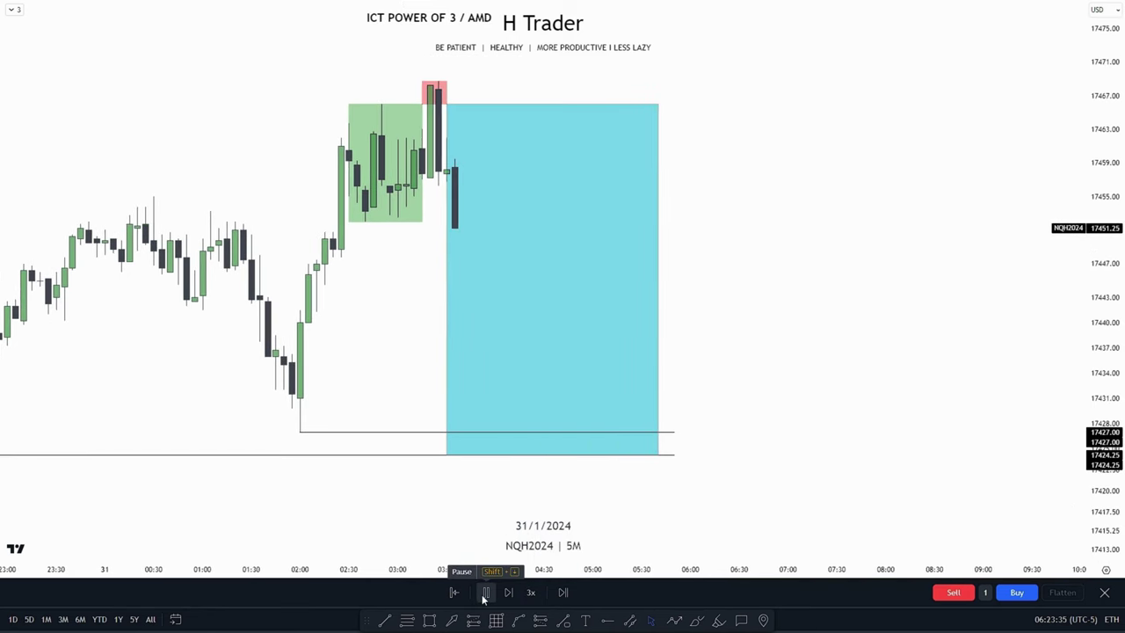
pyautogui.click(485, 599)
pyautogui.moveTo(342, 509); pyautogui.dragTo(427, 400)
pyautogui.scroll(-5, 430, 399)
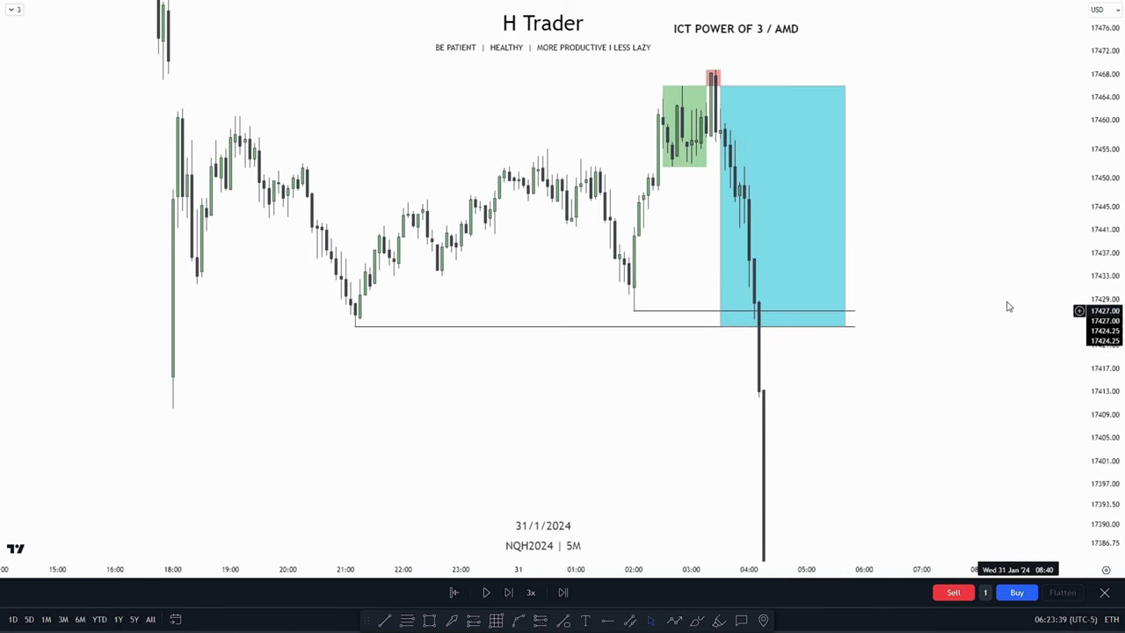
# Extend the green rectangle's end to 03:15 and move the red rectangle's start to 03:15.
pyautogui.scroll(3, 434, 404)
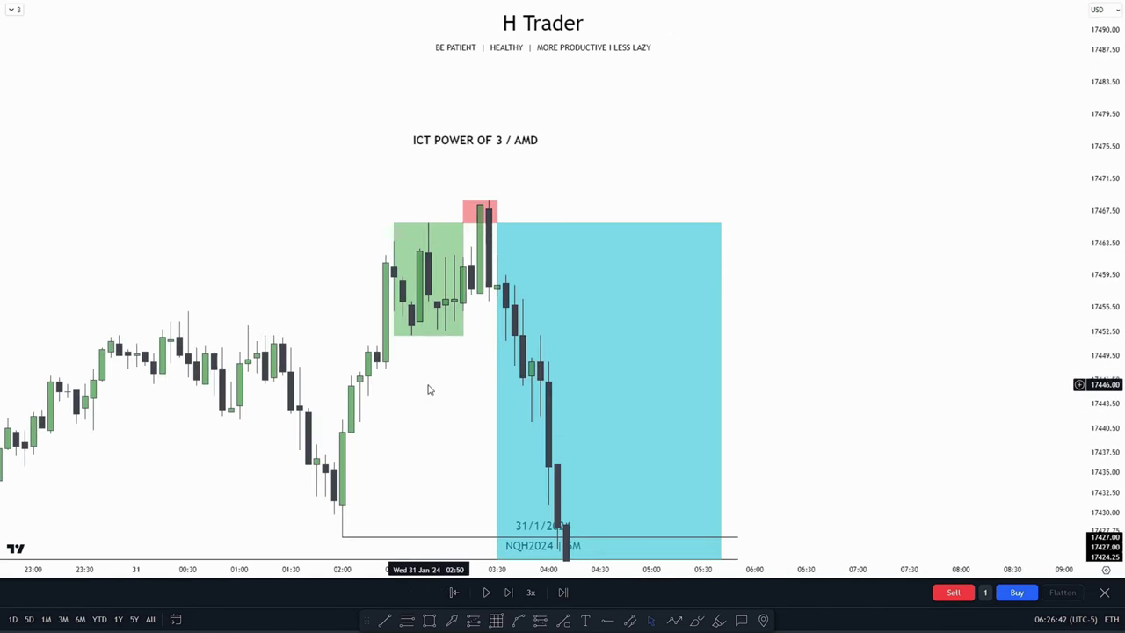
pyautogui.moveTo(463, 278); pyautogui.dragTo(471, 279)
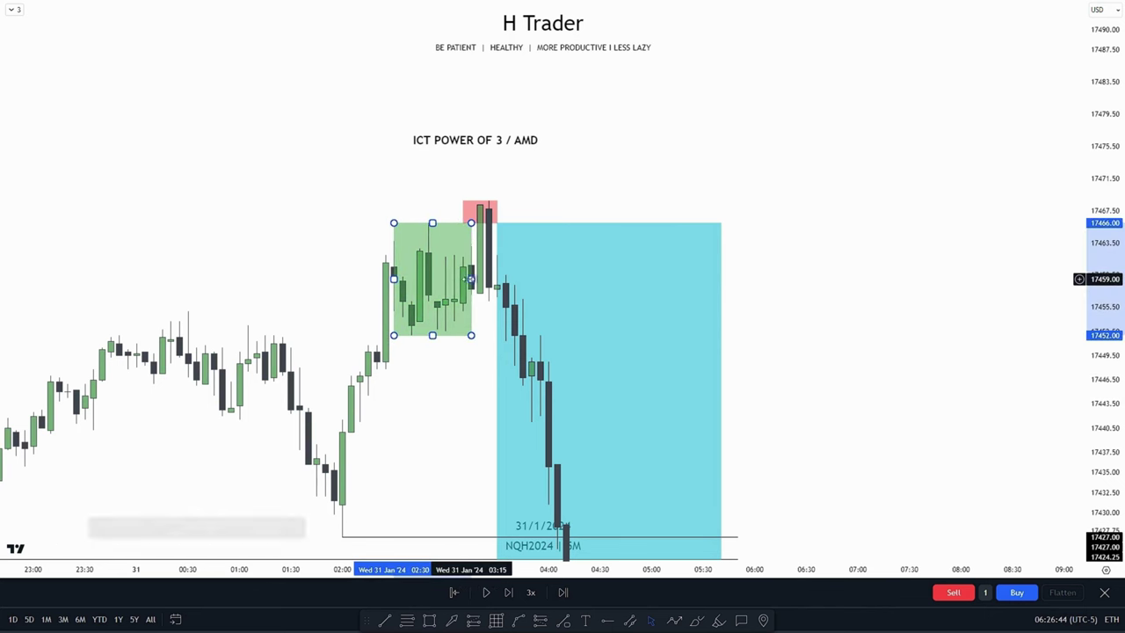
pyautogui.moveTo(463, 211); pyautogui.dragTo(472, 213)
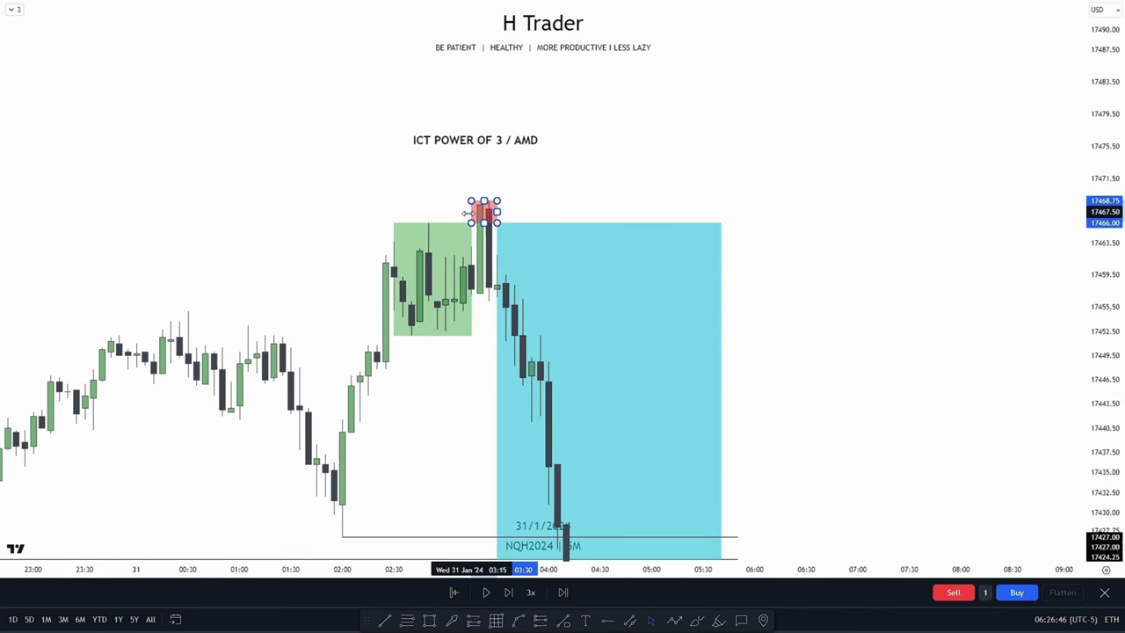
pyautogui.click(463, 467)
# Examine the accumulation, manipulation and distribution zones and the drop through the marked lows on the 5-minute chart.
pyautogui.moveTo(486, 341); pyautogui.dragTo(486, 325)
pyautogui.moveTo(466, 418)
pyautogui.mouseDown()
pyautogui.moveTo(460, 385)
pyautogui.moveTo(463, 434)
pyautogui.mouseUp()
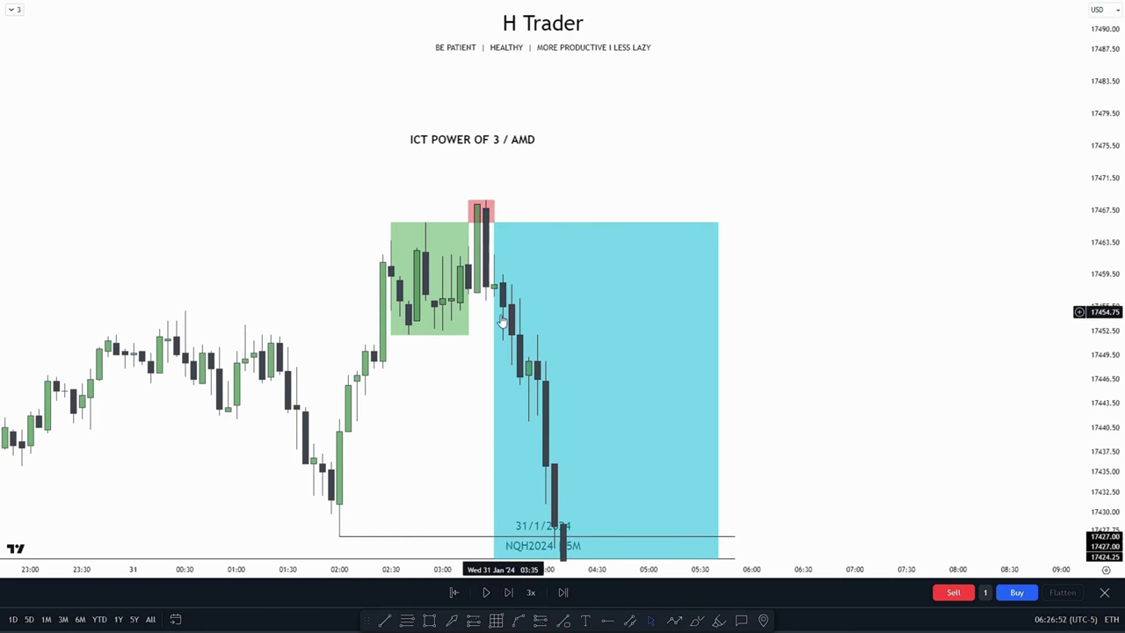
pyautogui.moveTo(842, 349); pyautogui.dragTo(869, 243)
pyautogui.moveTo(1116, 236); pyautogui.dragTo(1116, 314)
pyautogui.moveTo(910, 329); pyautogui.dragTo(909, 378)
pyautogui.moveTo(777, 331); pyautogui.dragTo(756, 345)
pyautogui.moveTo(1118, 345); pyautogui.dragTo(1118, 268)
pyautogui.scroll(-4, 528, 242)
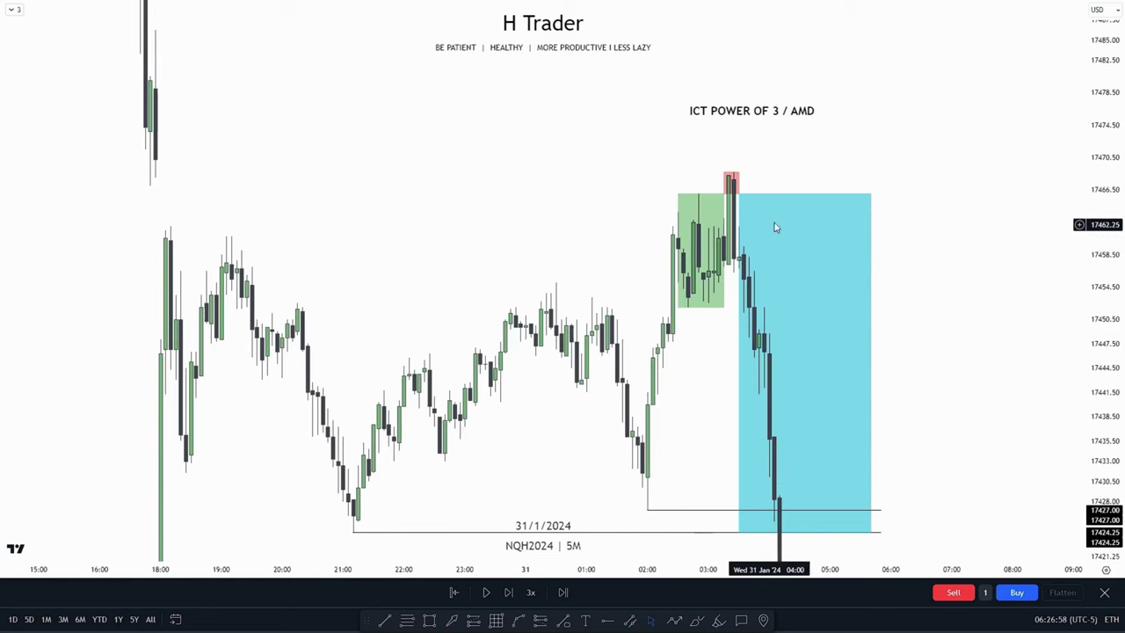
pyautogui.scroll(2, 584, 141)
pyautogui.moveTo(902, 309); pyautogui.dragTo(895, 269)
pyautogui.moveTo(1109, 318); pyautogui.dragTo(1109, 302)
pyautogui.scroll(1, 958, 306)
pyautogui.moveTo(777, 328); pyautogui.dragTo(771, 271)
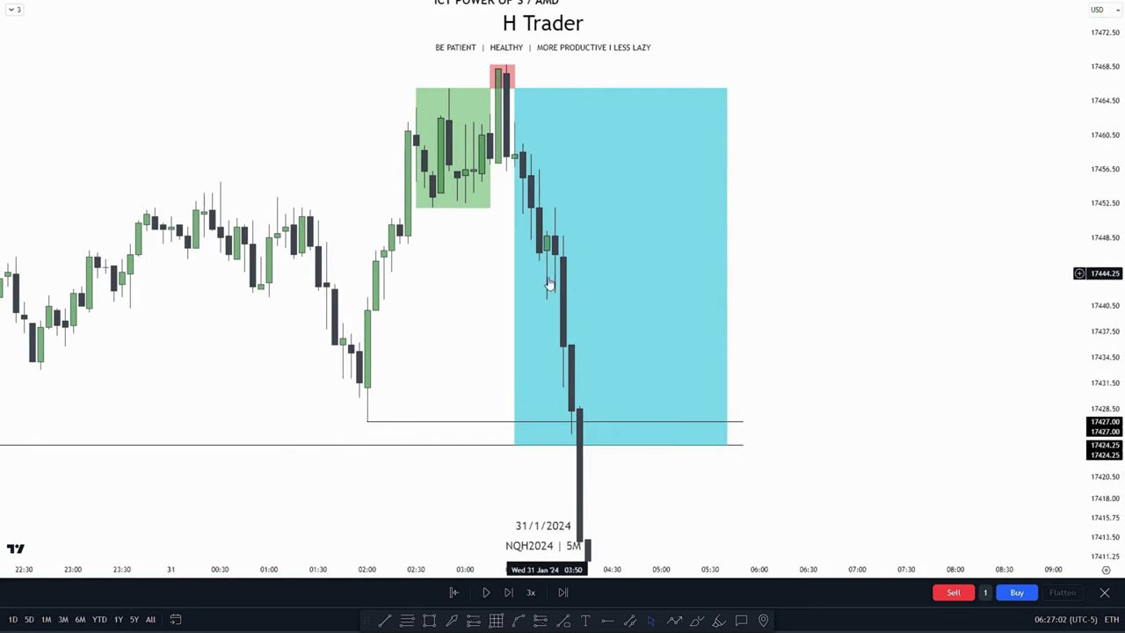
pyautogui.moveTo(1102, 288); pyautogui.dragTo(1101, 346)
pyautogui.moveTo(909, 307); pyautogui.dragTo(887, 427)
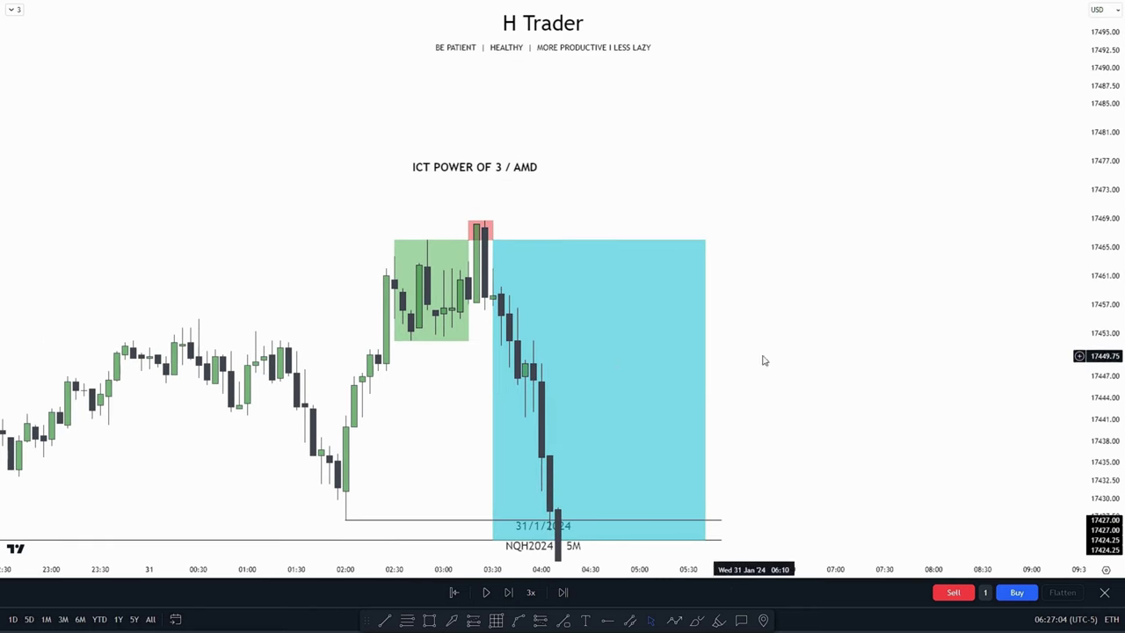
pyautogui.moveTo(1109, 355); pyautogui.dragTo(1116, 290)
pyautogui.moveTo(847, 299); pyautogui.dragTo(959, 277)
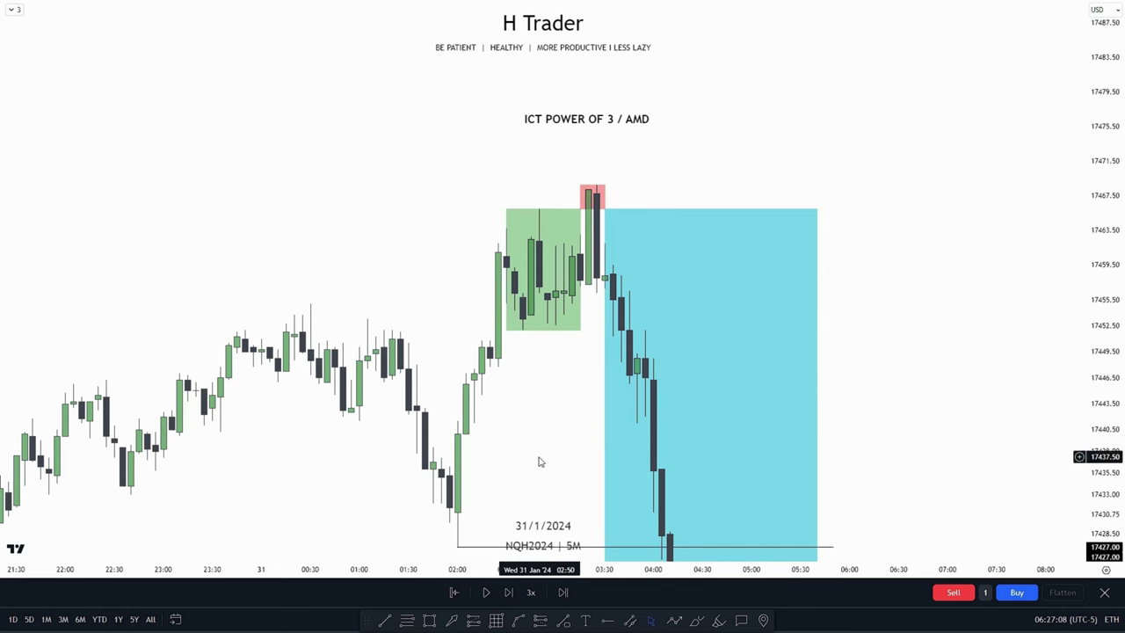
# Switch the chart to the 1-minute timeframe and enlarge the price action around the green and red zones.
pyautogui.moveTo(560, 482); pyautogui.dragTo(533, 390)
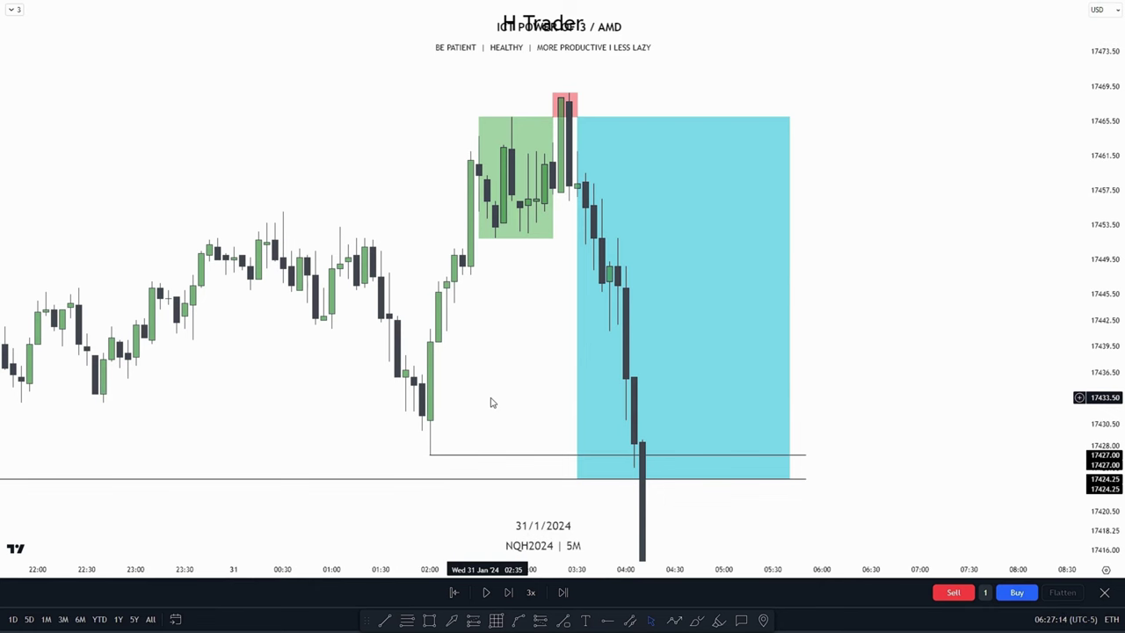
pyautogui.write('1')
pyautogui.press('Return')
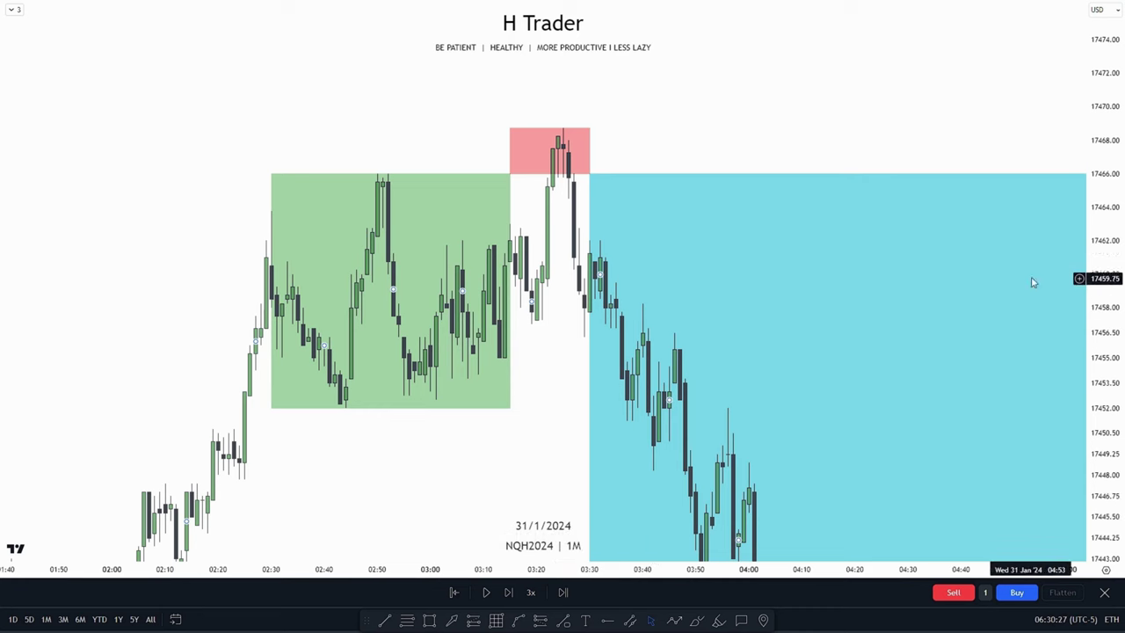
pyautogui.moveTo(1121, 176); pyautogui.dragTo(1093, 356)
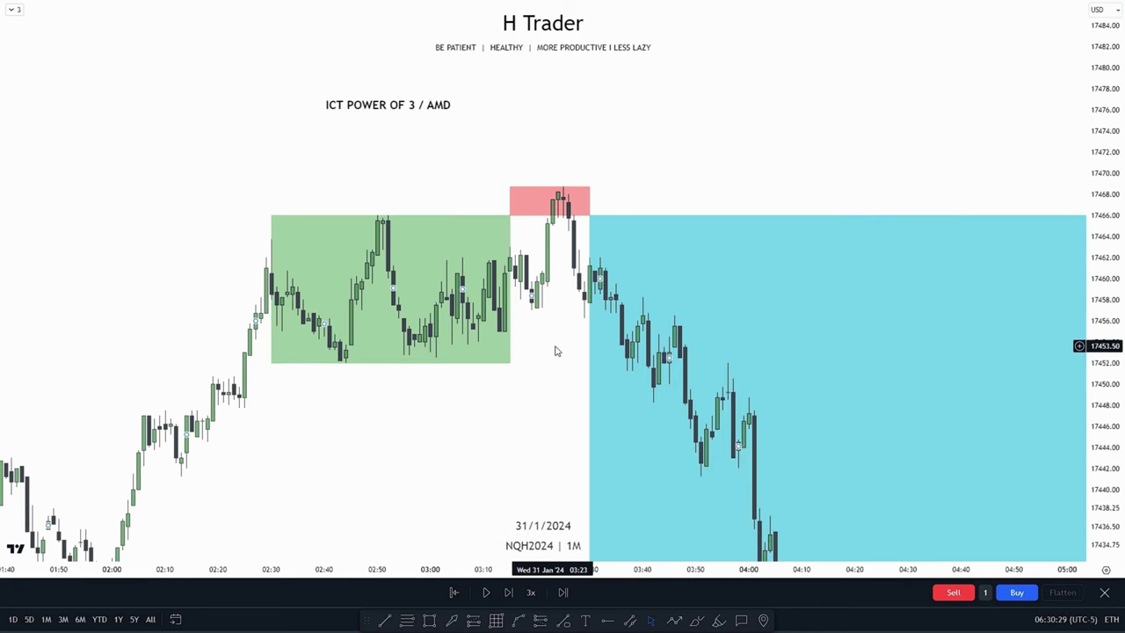
pyautogui.moveTo(535, 347); pyautogui.dragTo(508, 340)
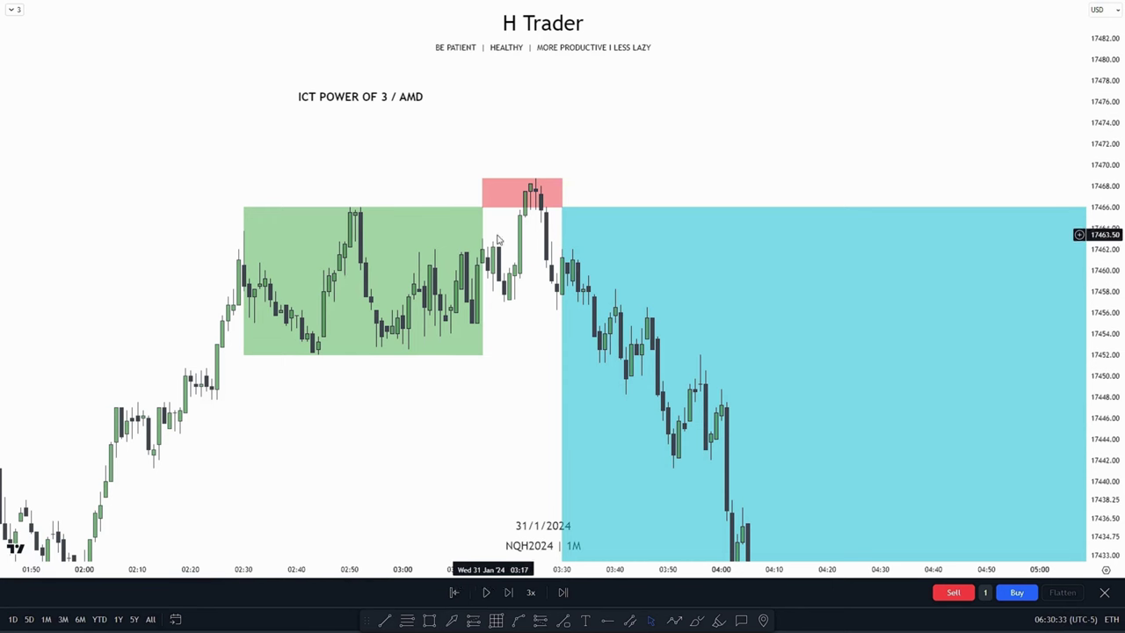
pyautogui.moveTo(703, 303); pyautogui.dragTo(681, 212)
pyautogui.moveTo(1103, 344); pyautogui.dragTo(699, 226)
pyautogui.moveTo(507, 214); pyautogui.dragTo(533, 304)
pyautogui.moveTo(1099, 299); pyautogui.dragTo(1096, 221)
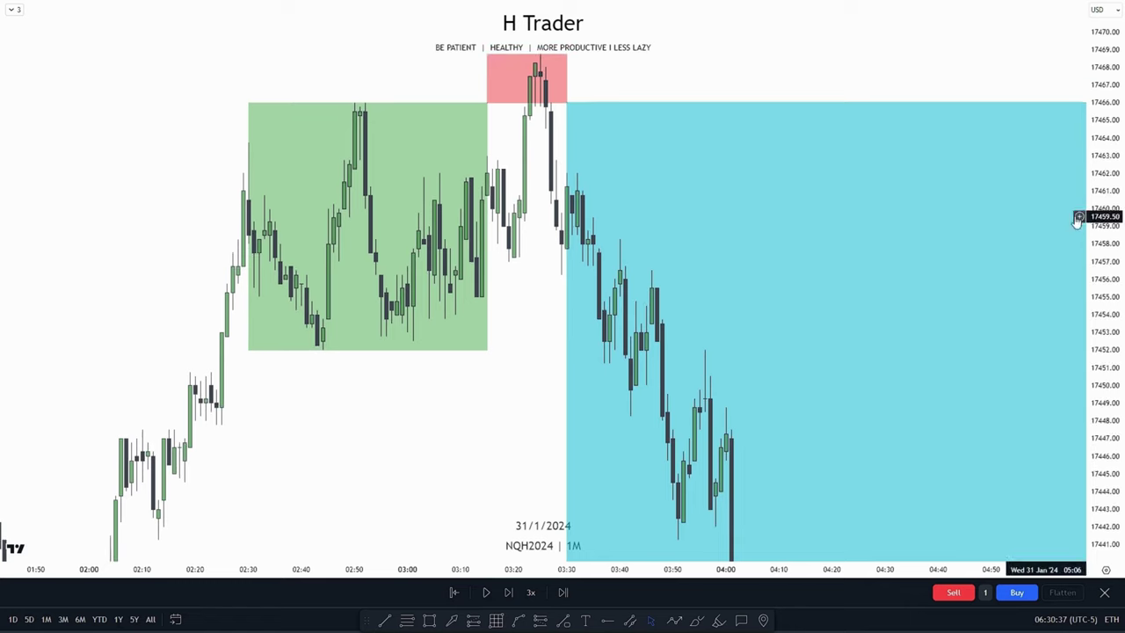
# Draw a yellow rectangle from 17460.75 to 17465.00 over the rally candle near 03:22 and extend it to about 04:15.
pyautogui.scroll(2, 495, 261)
pyautogui.moveTo(567, 68); pyautogui.dragTo(638, 116)
pyautogui.moveTo(1101, 216); pyautogui.dragTo(1098, 159)
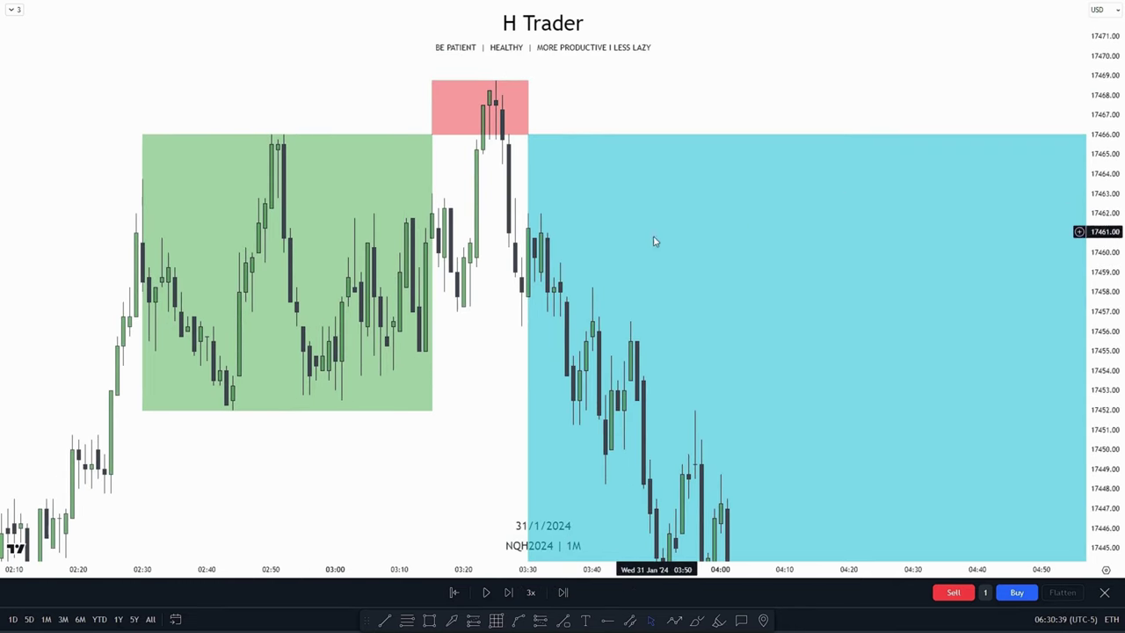
pyautogui.moveTo(482, 347); pyautogui.dragTo(565, 420)
pyautogui.scroll(2, 566, 424)
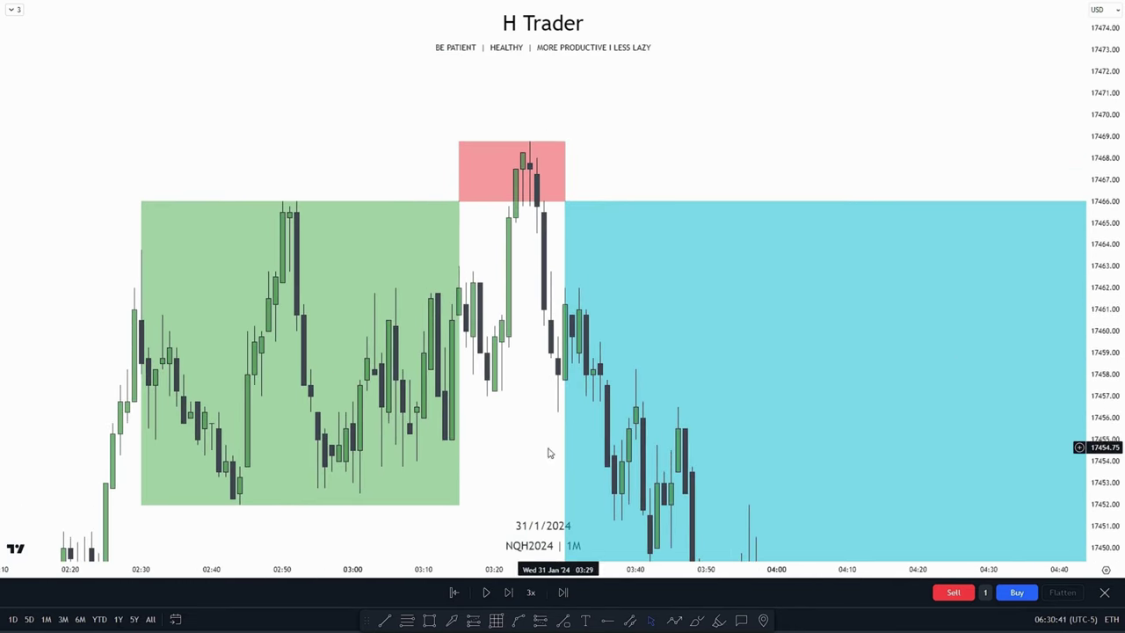
pyautogui.scroll(2, 466, 437)
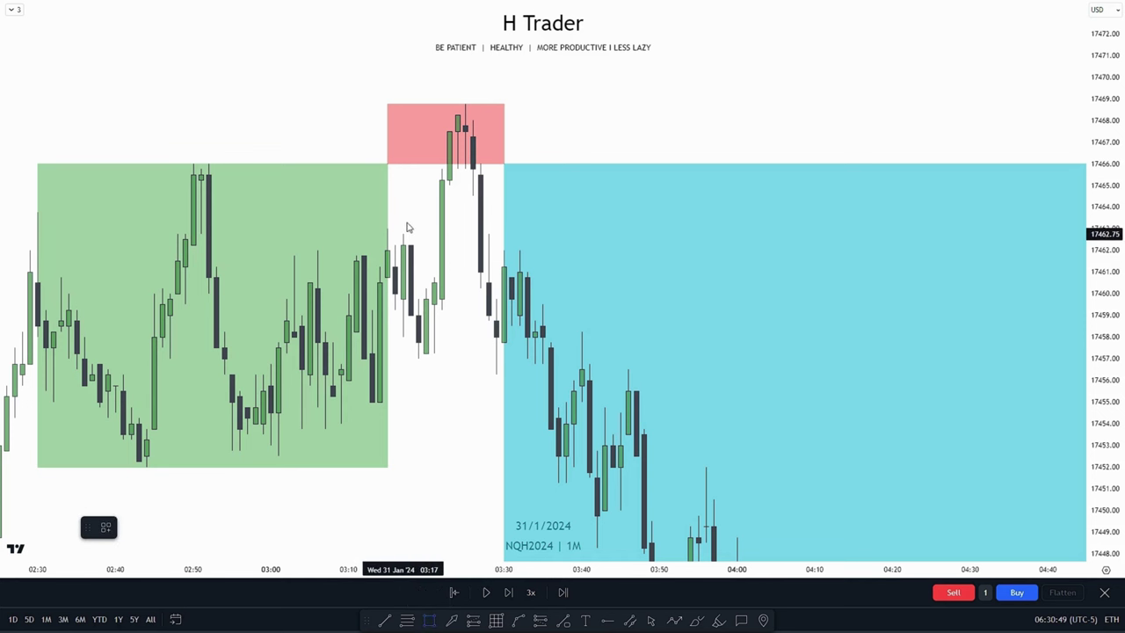
pyautogui.moveTo(434, 279); pyautogui.dragTo(449, 185)
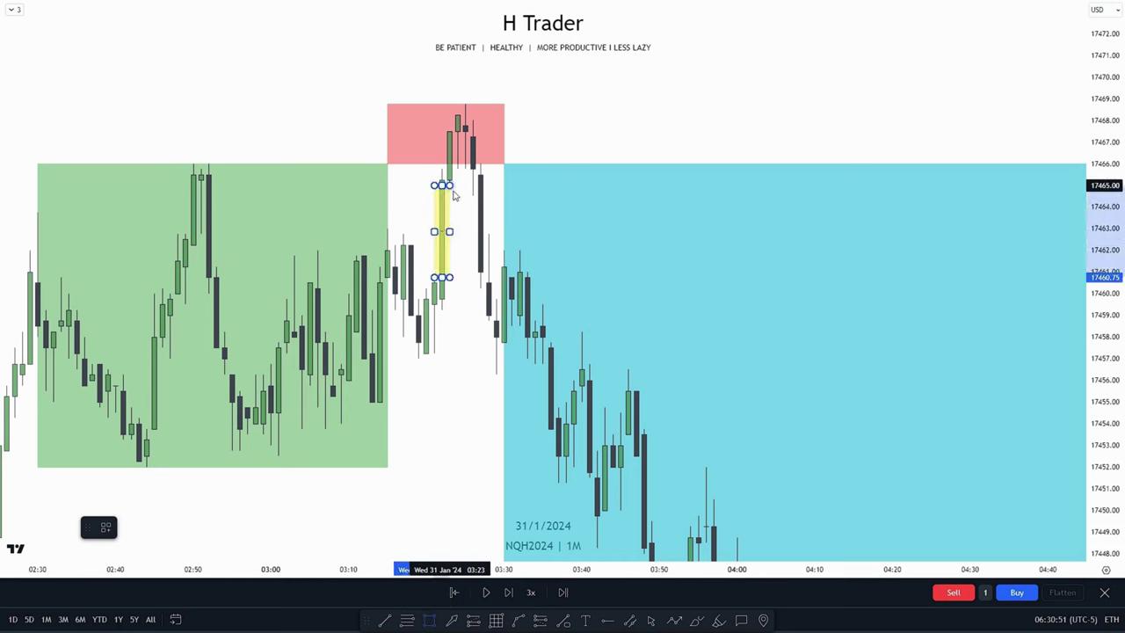
pyautogui.moveTo(449, 232); pyautogui.dragTo(853, 231)
pyautogui.click(455, 355)
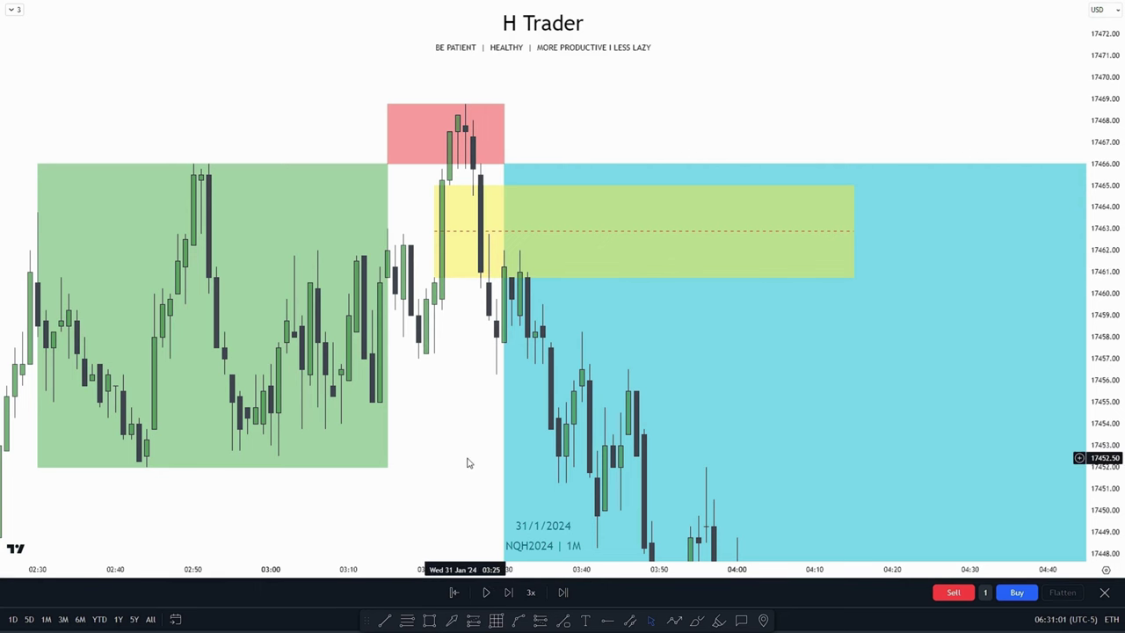
# Place a short position at 03:31 with its entry at 17460.75 and set its stop to the manipulation high at 17468.75.
pyautogui.moveTo(468, 463); pyautogui.dragTo(457, 472)
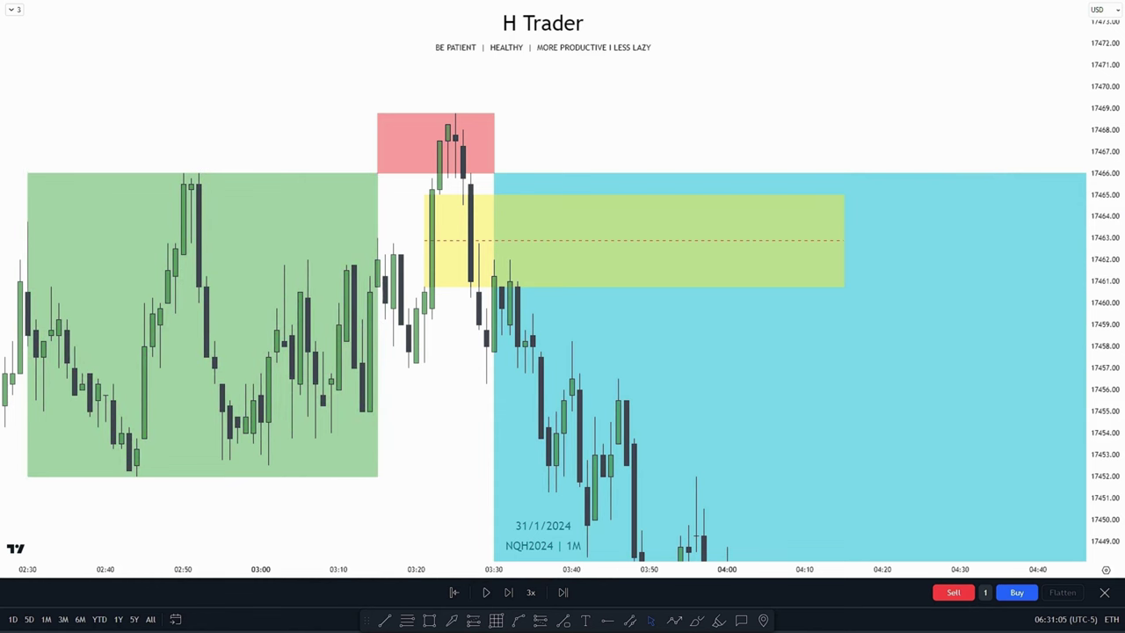
pyautogui.click(499, 290)
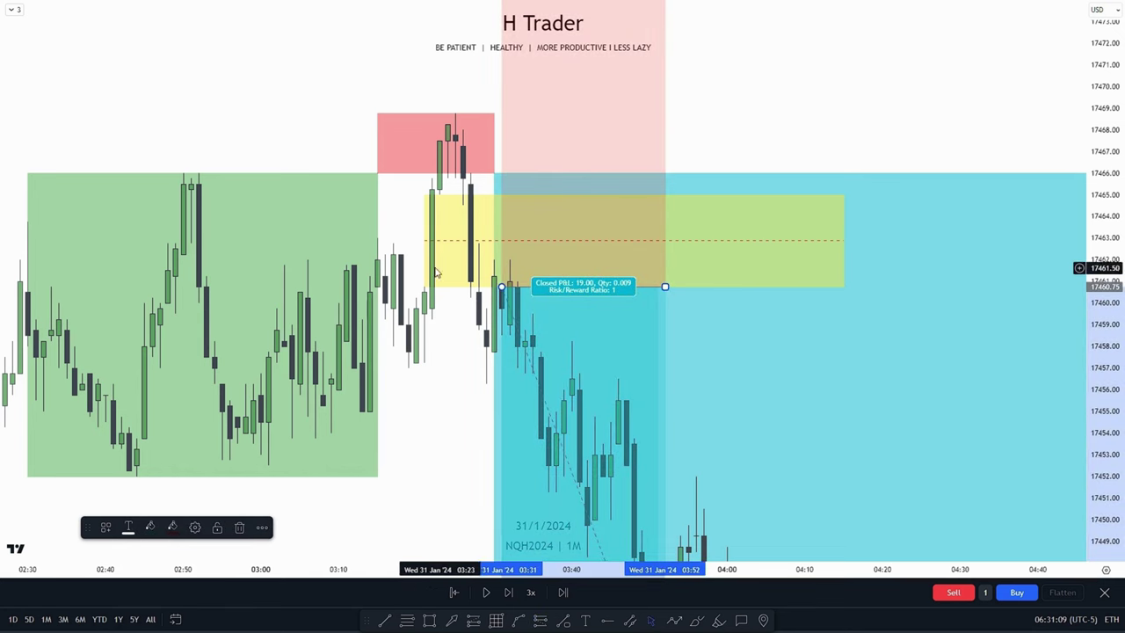
pyautogui.moveTo(1095, 154); pyautogui.dragTo(1093, 305)
pyautogui.moveTo(766, 132); pyautogui.dragTo(785, 235)
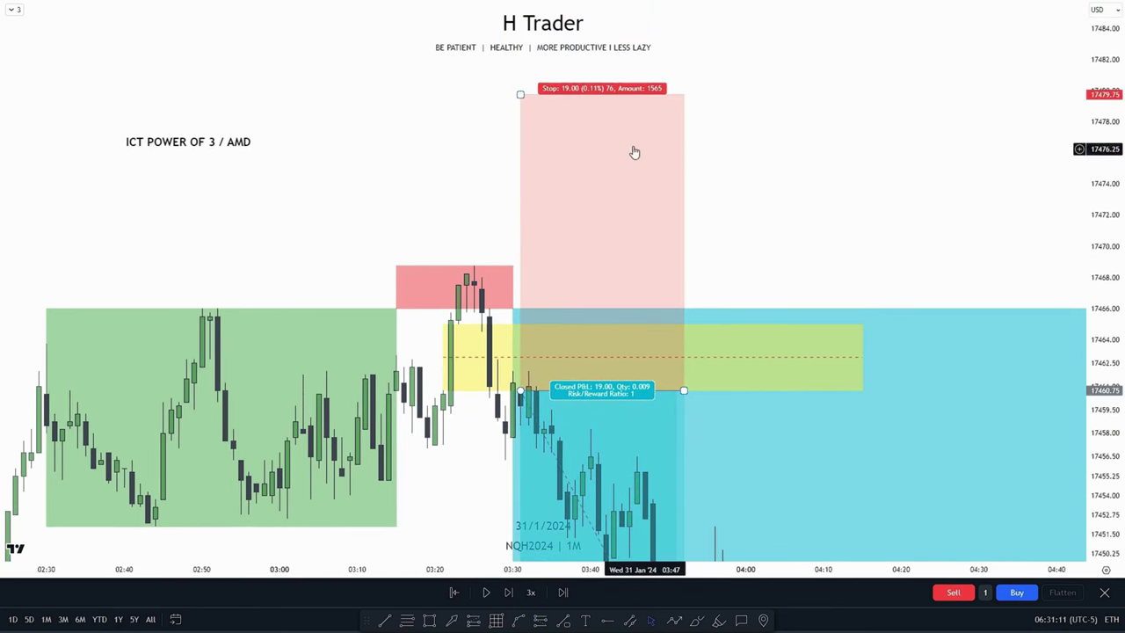
pyautogui.moveTo(519, 94); pyautogui.dragTo(475, 261)
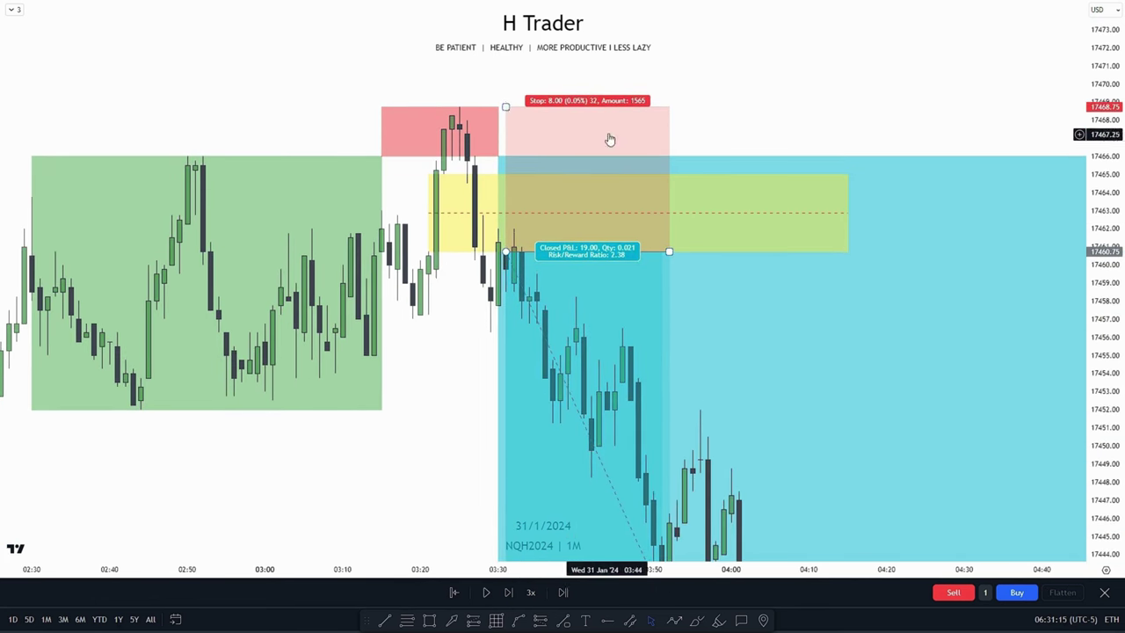
pyautogui.click(429, 184)
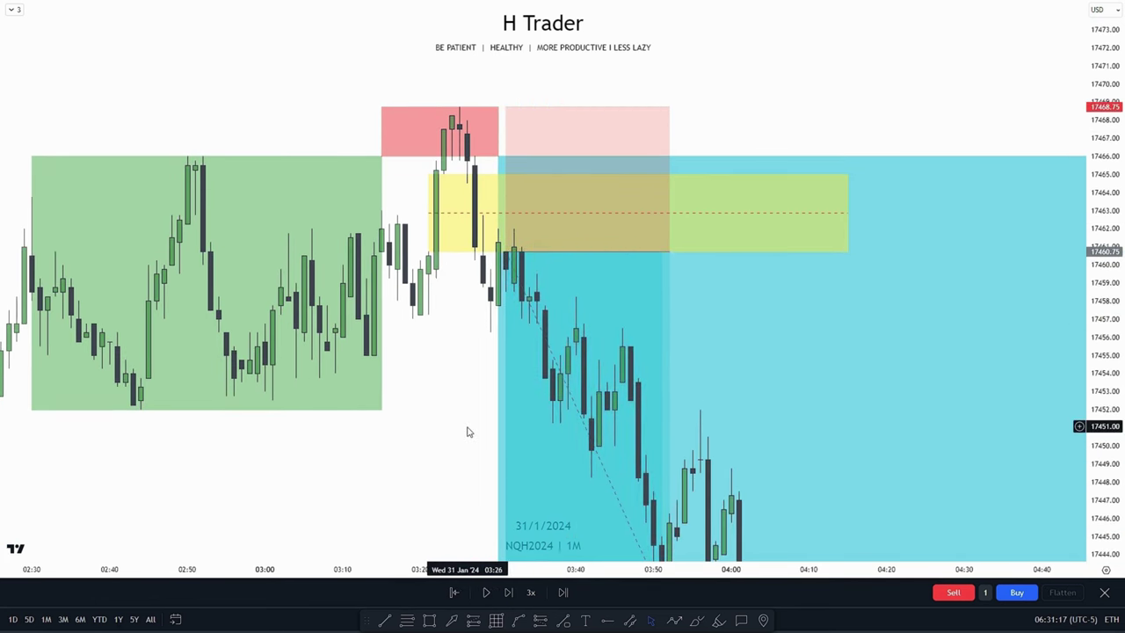
# Examine the decline after the short entry against the wider price action on the 1-minute chart.
pyautogui.moveTo(467, 426); pyautogui.dragTo(469, 290)
pyautogui.moveTo(1100, 99); pyautogui.dragTo(1100, 357)
pyautogui.scroll(1, 563, 479)
pyautogui.scroll(-4, 562, 479)
pyautogui.moveTo(728, 393)
pyautogui.mouseDown()
pyautogui.moveTo(683, 319)
pyautogui.moveTo(108, 486)
pyautogui.moveTo(188, 498)
pyautogui.moveTo(181, 490)
pyautogui.moveTo(505, 490)
pyautogui.moveTo(489, 488)
pyautogui.mouseUp()
pyautogui.scroll(-10, 176, 495)
pyautogui.scroll(4, 781, 227)
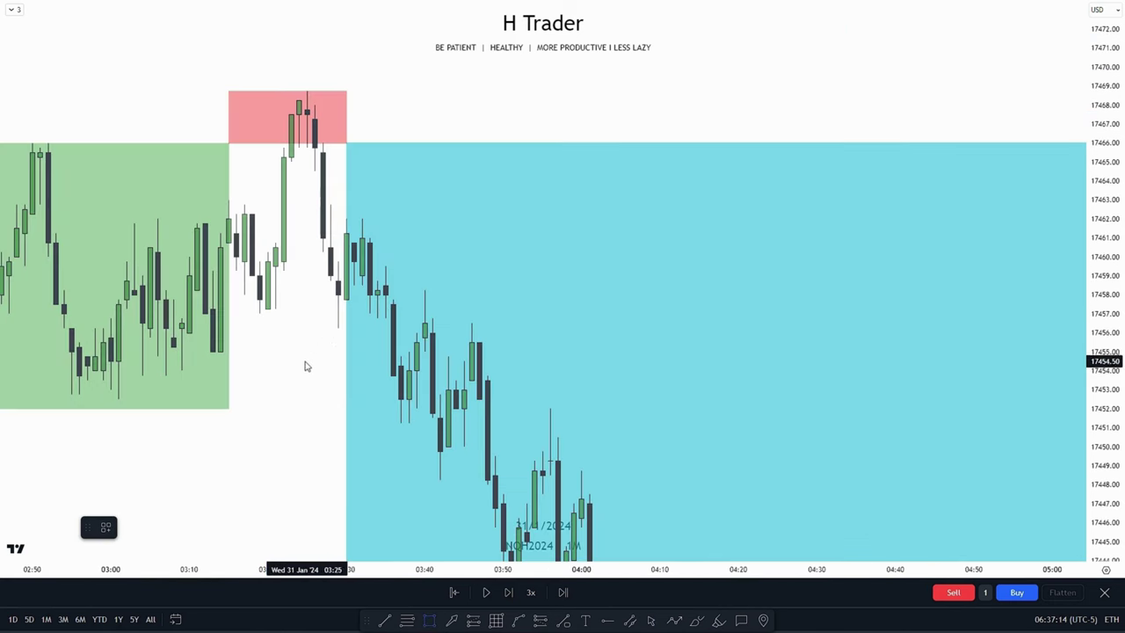
pyautogui.moveTo(306, 361); pyautogui.dragTo(346, 300)
pyautogui.click(402, 367)
pyautogui.press('Delete')
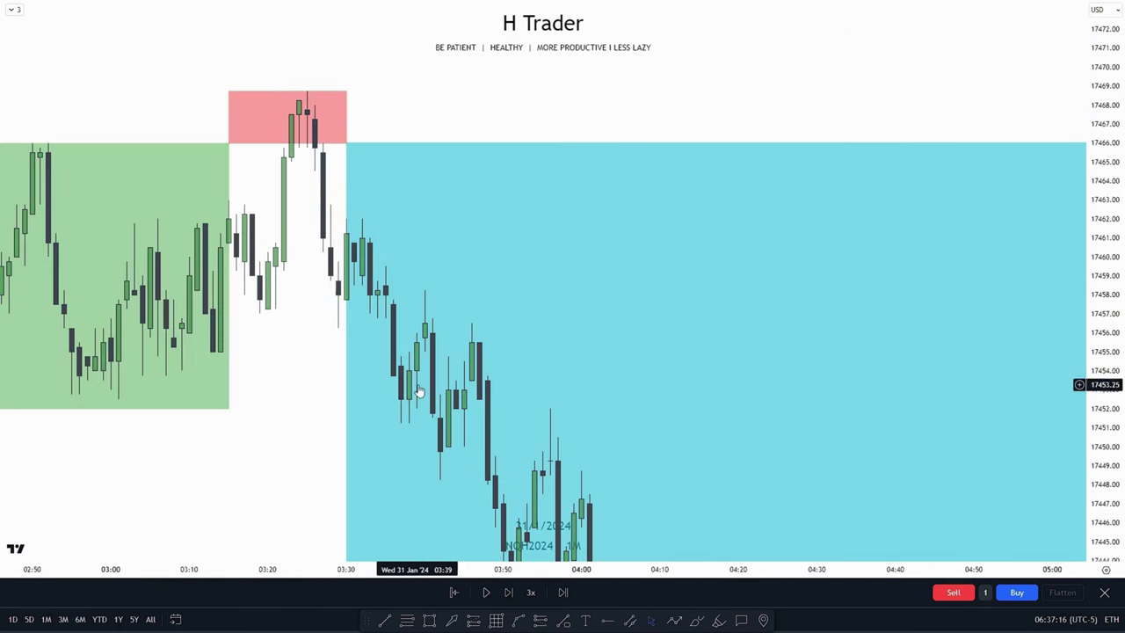
# Delete the blue distribution rectangle that starts at 03:30.
pyautogui.click(346, 356)
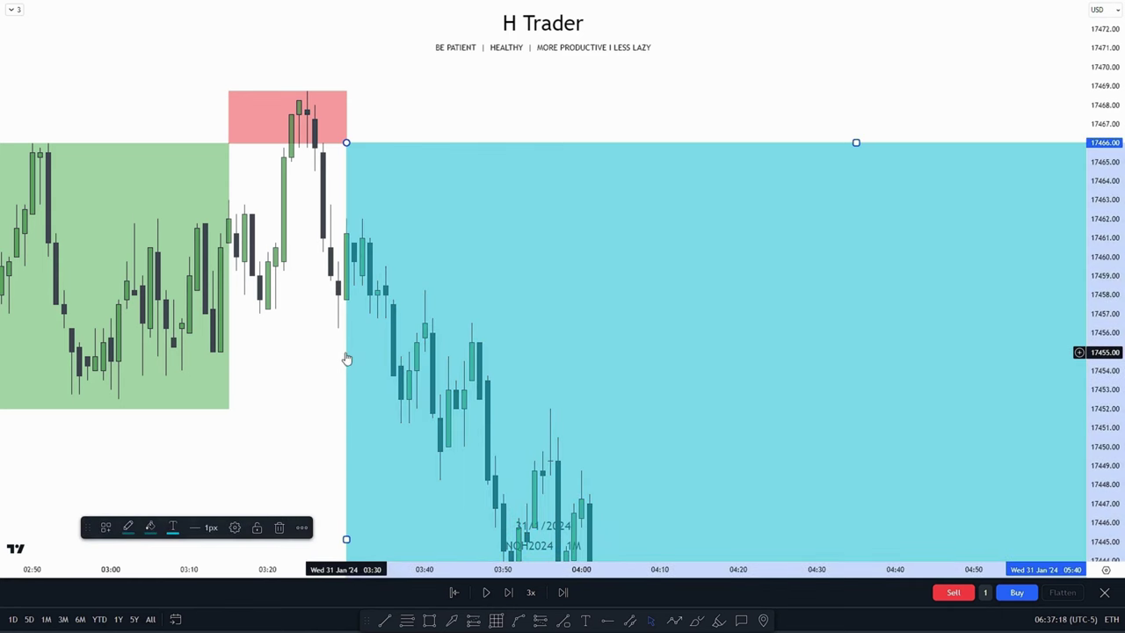
pyautogui.press('Delete')
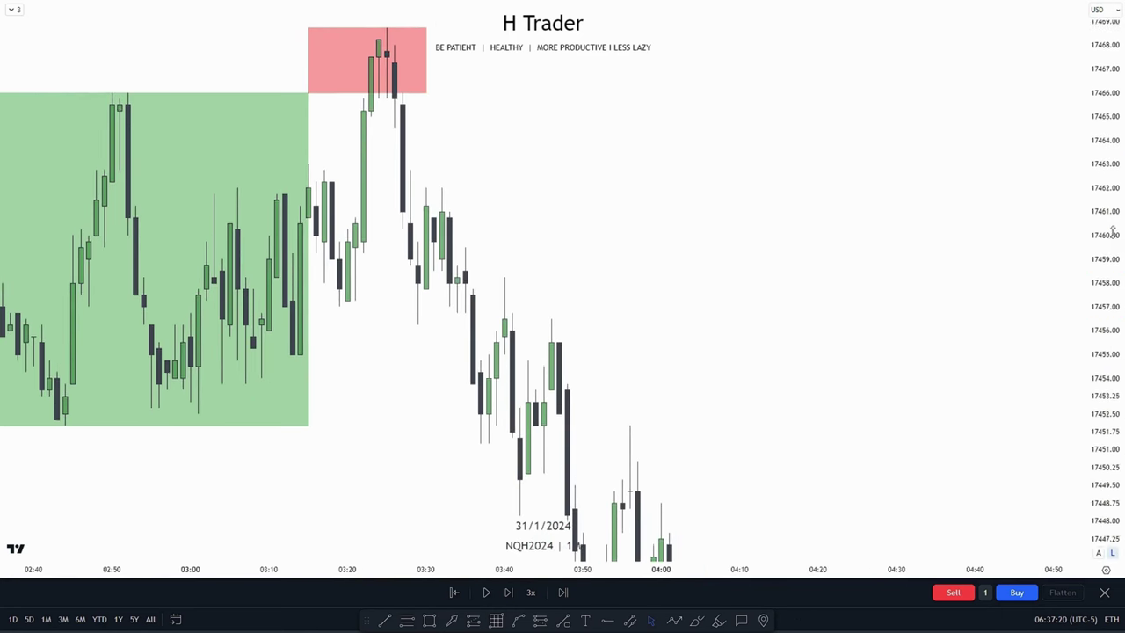
pyautogui.scroll(1, 743, 356)
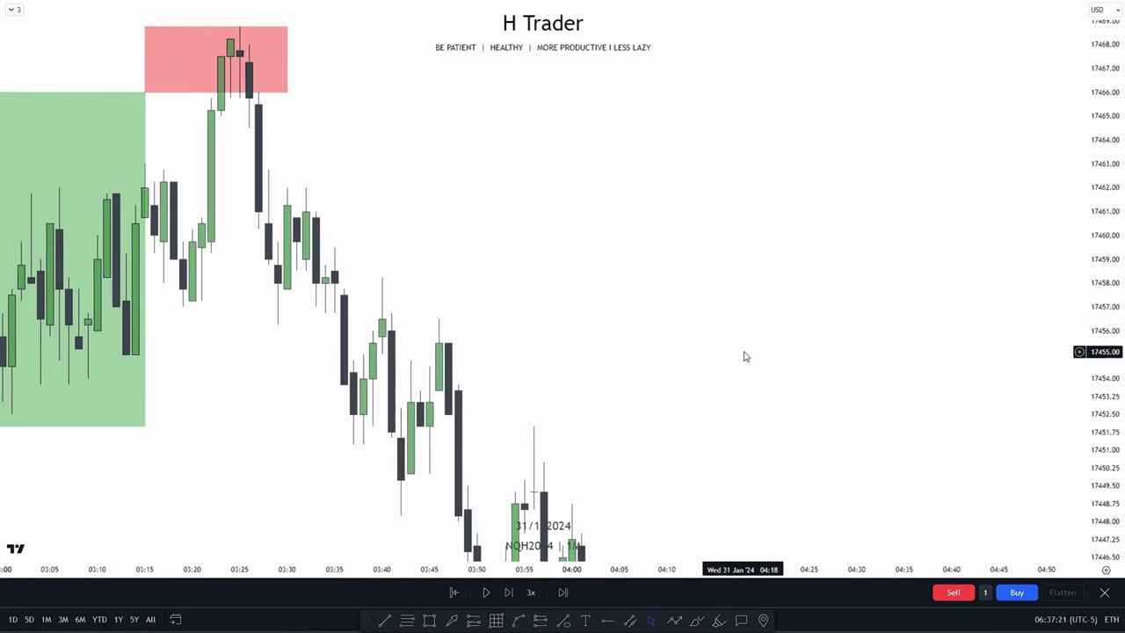
# Draw a yellow rectangle from about 17458.00 to 17454.75 over the 03:36 bearish candle and extend it to about 04:14.
pyautogui.click(335, 283)
pyautogui.click(344, 360)
pyautogui.moveTo(345, 322); pyautogui.dragTo(705, 349)
pyautogui.moveTo(557, 423); pyautogui.dragTo(741, 384)
pyautogui.moveTo(446, 325); pyautogui.dragTo(328, 327)
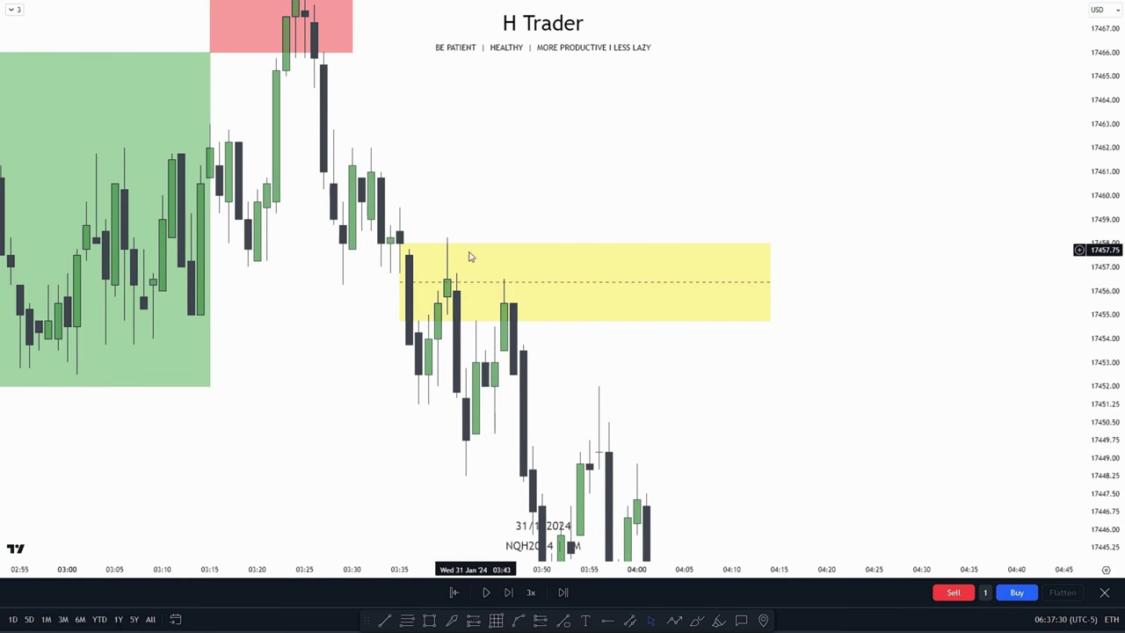
# Examine the retracements into the yellow gap and the following drop through the two marked lows.
pyautogui.scroll(-3, 366, 399)
pyautogui.moveTo(703, 274); pyautogui.dragTo(543, 294)
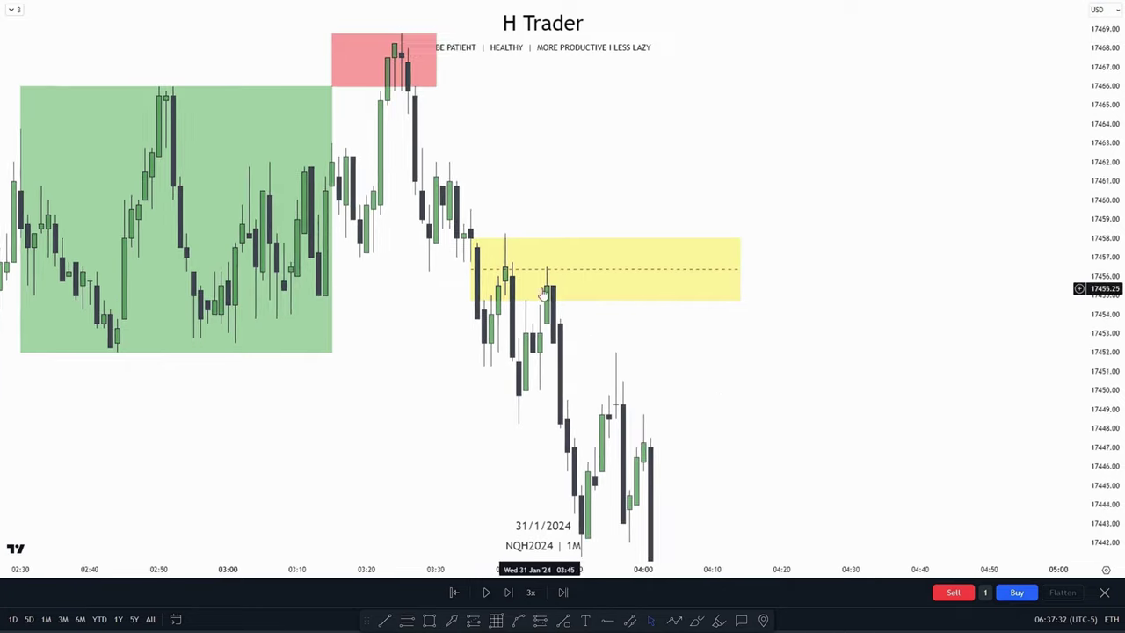
pyautogui.scroll(-3, 538, 338)
pyautogui.moveTo(576, 427); pyautogui.dragTo(576, 362)
pyautogui.moveTo(1105, 254); pyautogui.dragTo(1105, 442)
pyautogui.moveTo(542, 434); pyautogui.dragTo(595, 328)
pyautogui.scroll(-2, 572, 385)
pyautogui.scroll(-2, 558, 339)
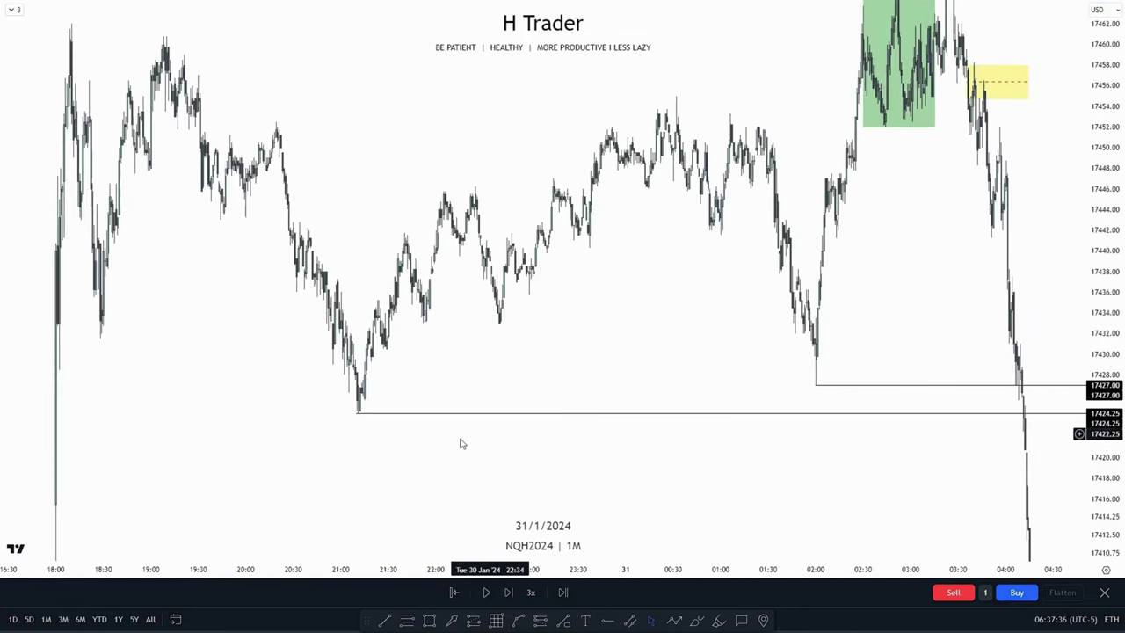
pyautogui.scroll(10, 836, 307)
pyautogui.moveTo(1123, 365); pyautogui.dragTo(1116, 266)
pyautogui.moveTo(911, 222); pyautogui.dragTo(847, 371)
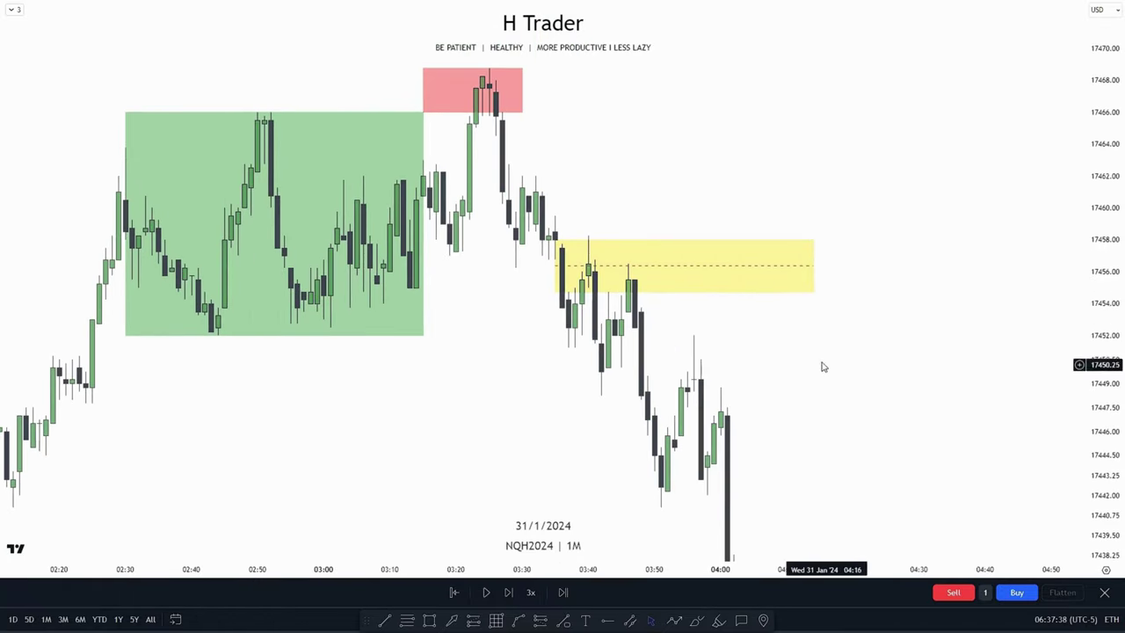
# Draw a second yellow rectangle from 17452.50 to 17449.50 over the 03:48 bearish candle and extend it to about 04:16.
pyautogui.moveTo(946, 403); pyautogui.dragTo(927, 322)
pyautogui.scroll(2, 926, 321)
pyautogui.moveTo(783, 322); pyautogui.dragTo(729, 321)
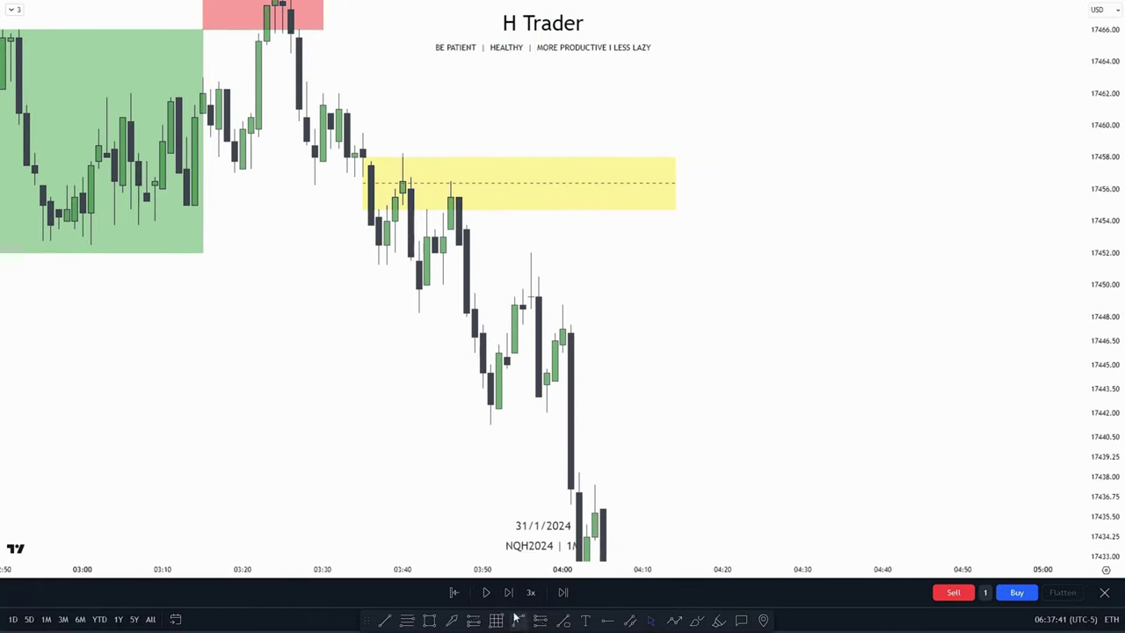
pyautogui.click(428, 619)
pyautogui.click(459, 245)
pyautogui.click(474, 294)
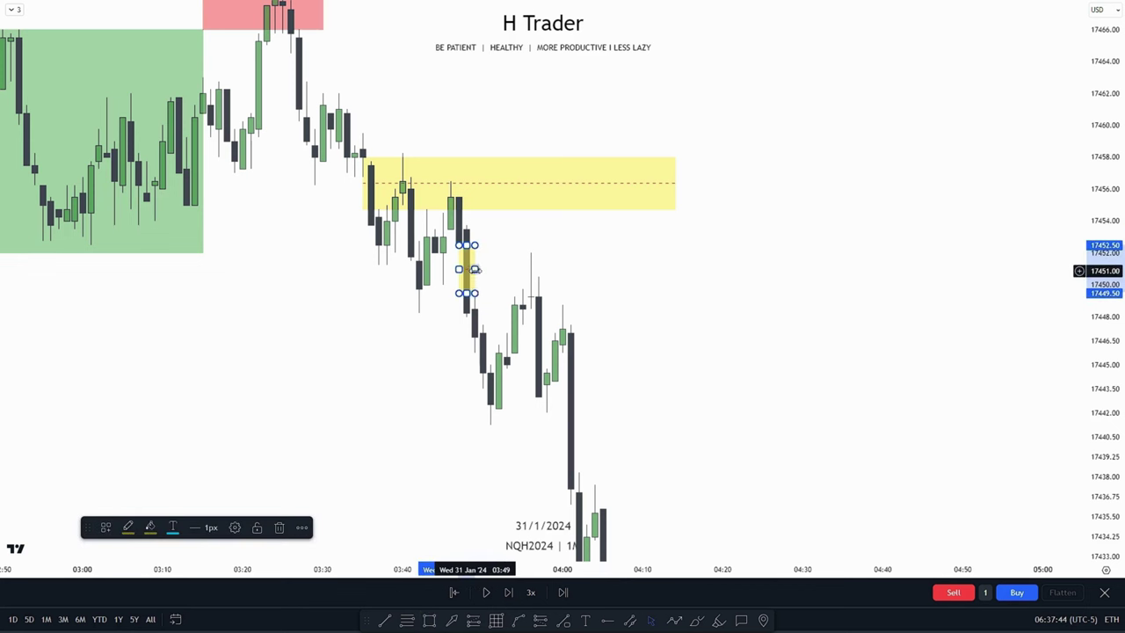
pyautogui.moveTo(474, 270); pyautogui.dragTo(691, 270)
pyautogui.click(754, 346)
# Measure the decline from the 17456.50 swing high to the 17441.25 swing low with a Fibonacci retracement and delete it.
pyautogui.click(407, 619)
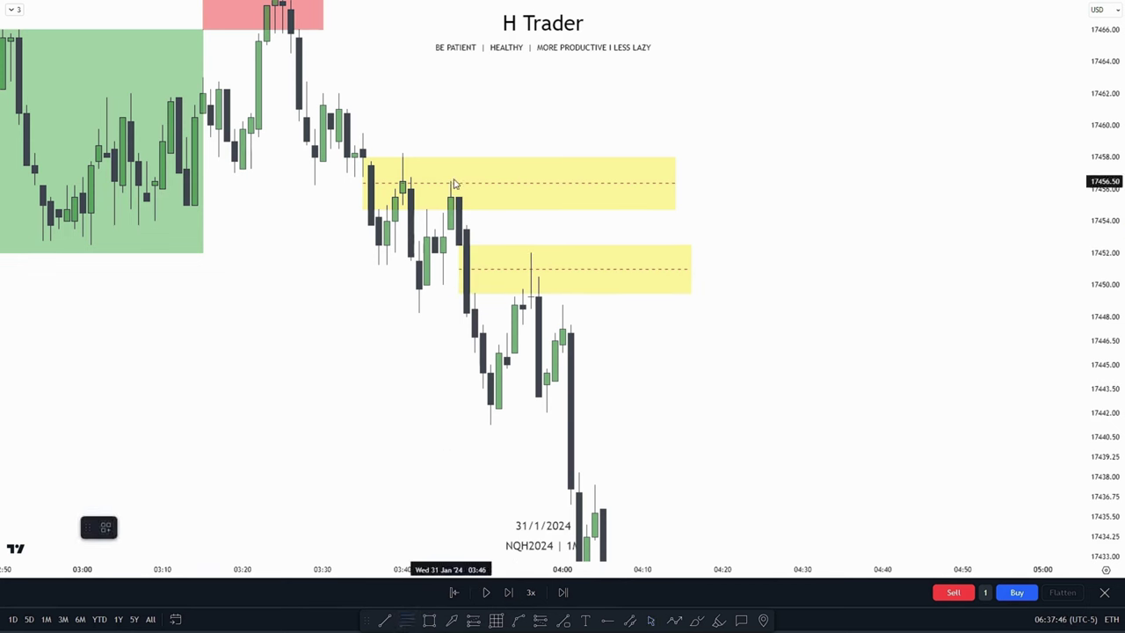
pyautogui.click(481, 425)
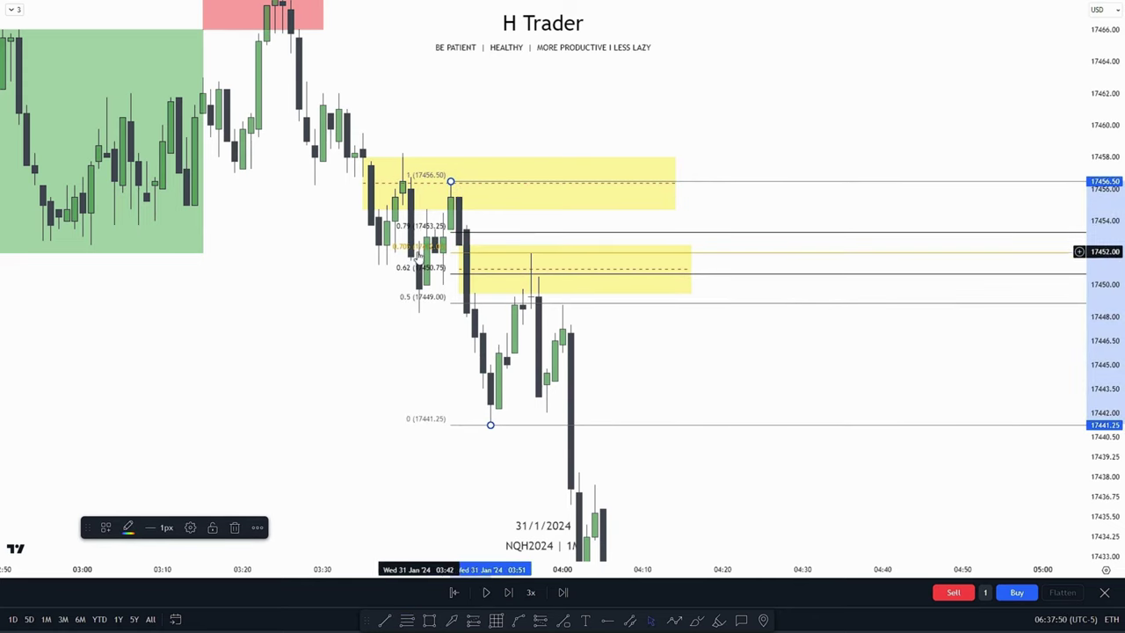
pyautogui.press('Delete')
pyautogui.moveTo(676, 379); pyautogui.dragTo(668, 357)
pyautogui.click(429, 621)
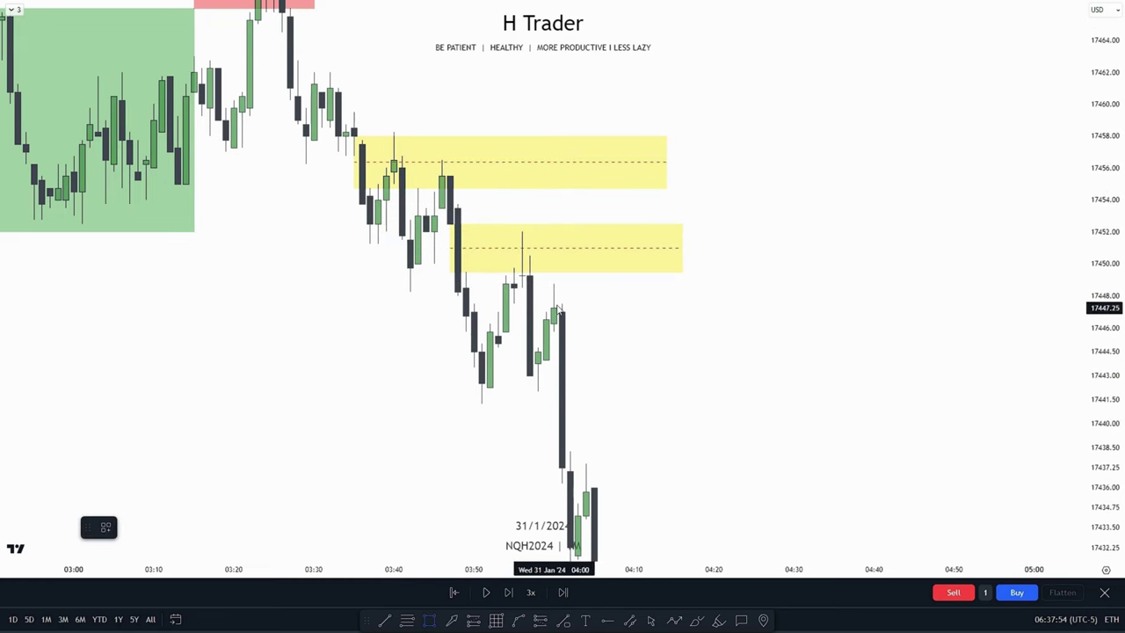
pyautogui.moveTo(522, 289)
pyautogui.mouseDown()
pyautogui.moveTo(546, 348)
pyautogui.moveTo(650, 330)
pyautogui.mouseUp()
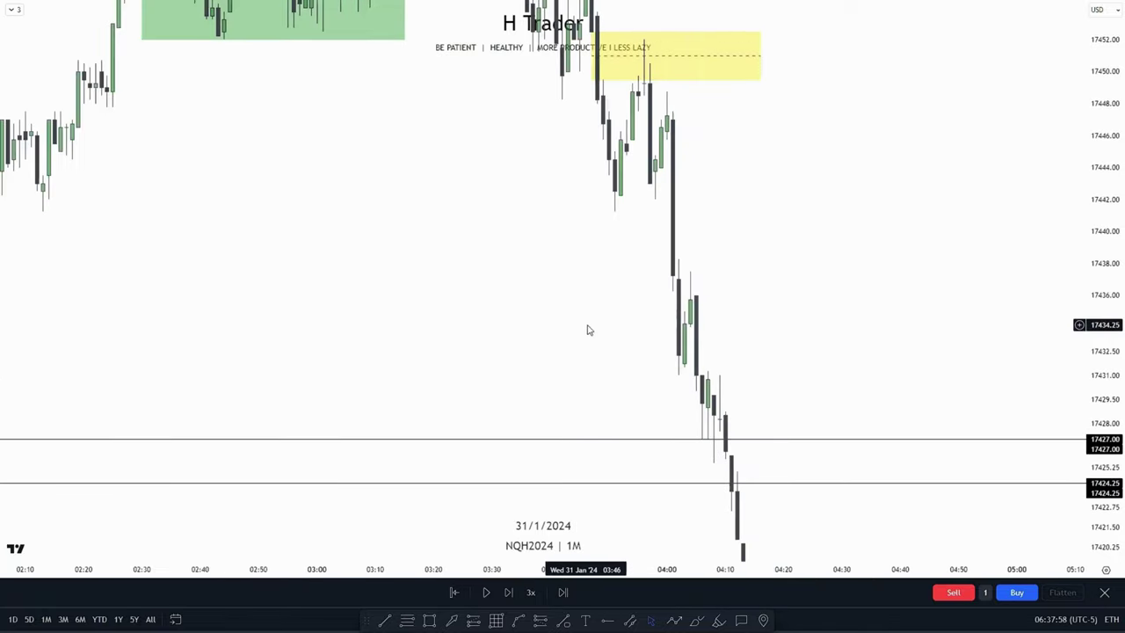
# Examine the full 1-minute move from the green range through both yellow gaps to below the marked lows.
pyautogui.scroll(-10, 766, 465)
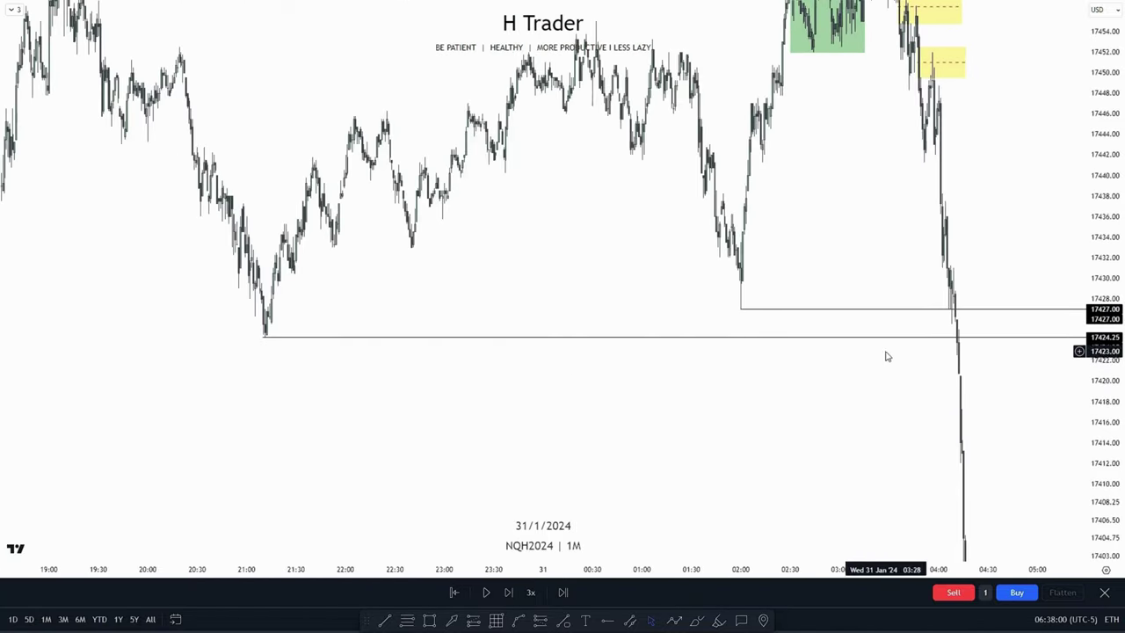
pyautogui.scroll(8, 923, 341)
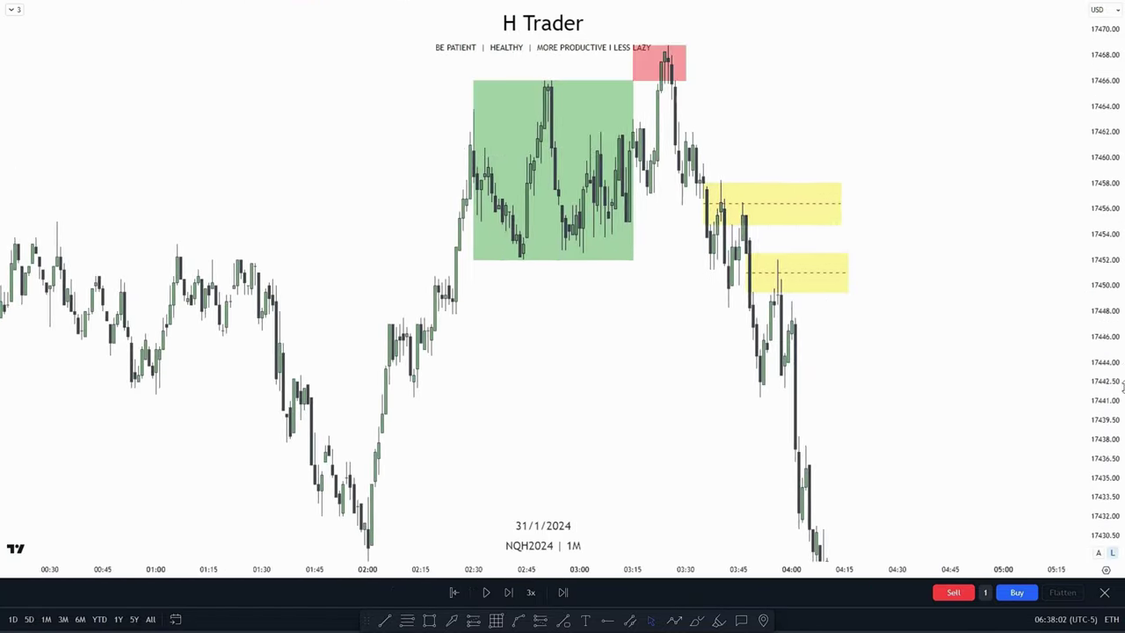
pyautogui.scroll(3, 946, 332)
pyautogui.moveTo(758, 307); pyautogui.dragTo(856, 413)
pyautogui.scroll(1, 835, 391)
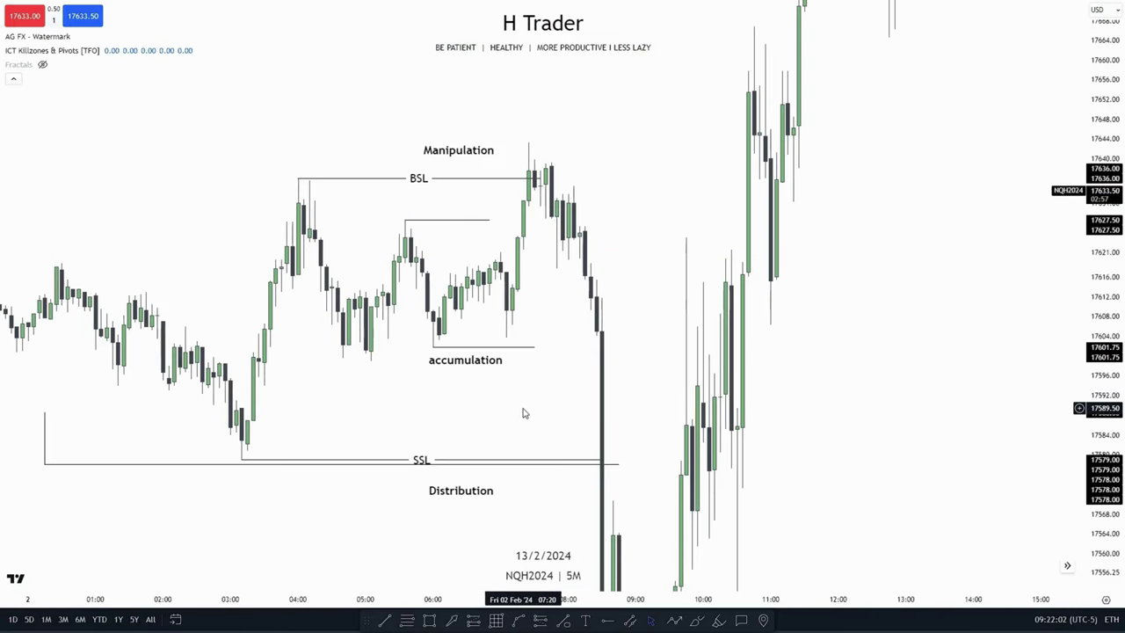
# Examine the accumulation range, the manipulation above BSL and the distribution below SSL on the 5-minute 2 February chart.
pyautogui.moveTo(526, 405); pyautogui.dragTo(585, 399)
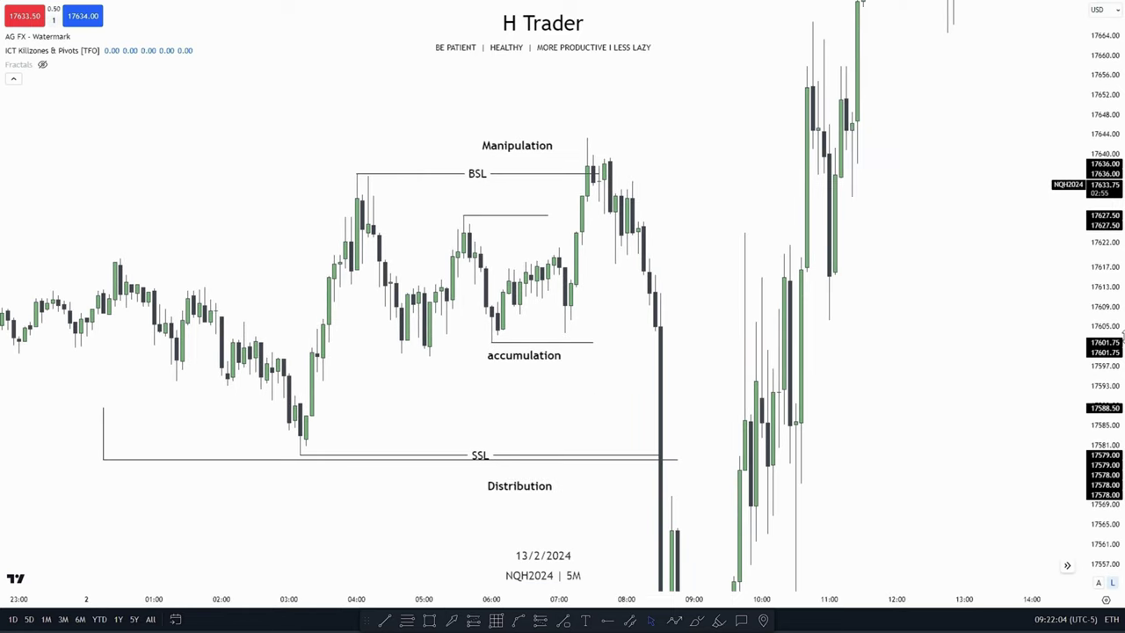
pyautogui.moveTo(1103, 338); pyautogui.dragTo(1098, 261)
pyautogui.scroll(2, 575, 403)
pyautogui.moveTo(500, 417); pyautogui.dragTo(565, 432)
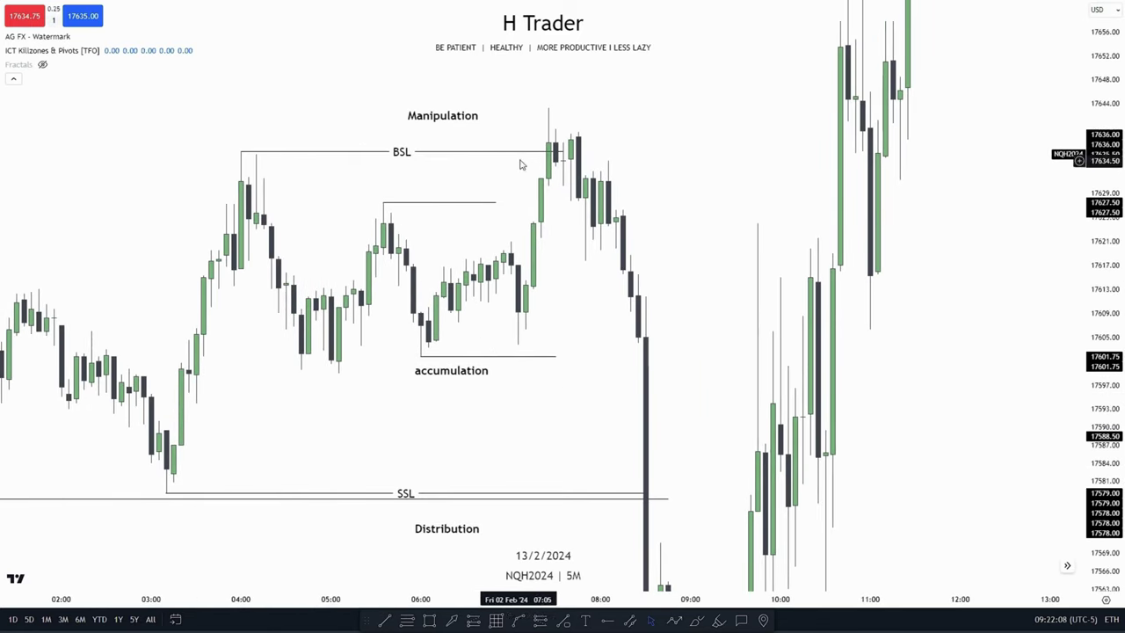
pyautogui.moveTo(384, 203); pyautogui.dragTo(780, 358)
pyautogui.press('Delete')
pyautogui.moveTo(583, 251); pyautogui.dragTo(574, 368)
pyautogui.scroll(-1, 675, 280)
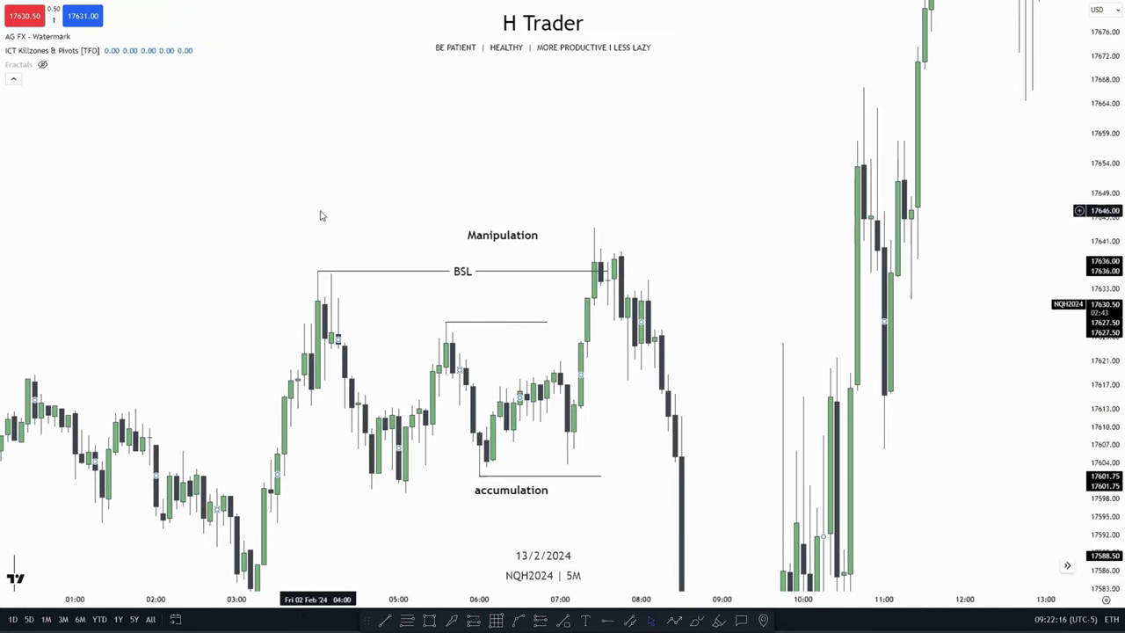
pyautogui.moveTo(655, 472); pyautogui.dragTo(673, 188)
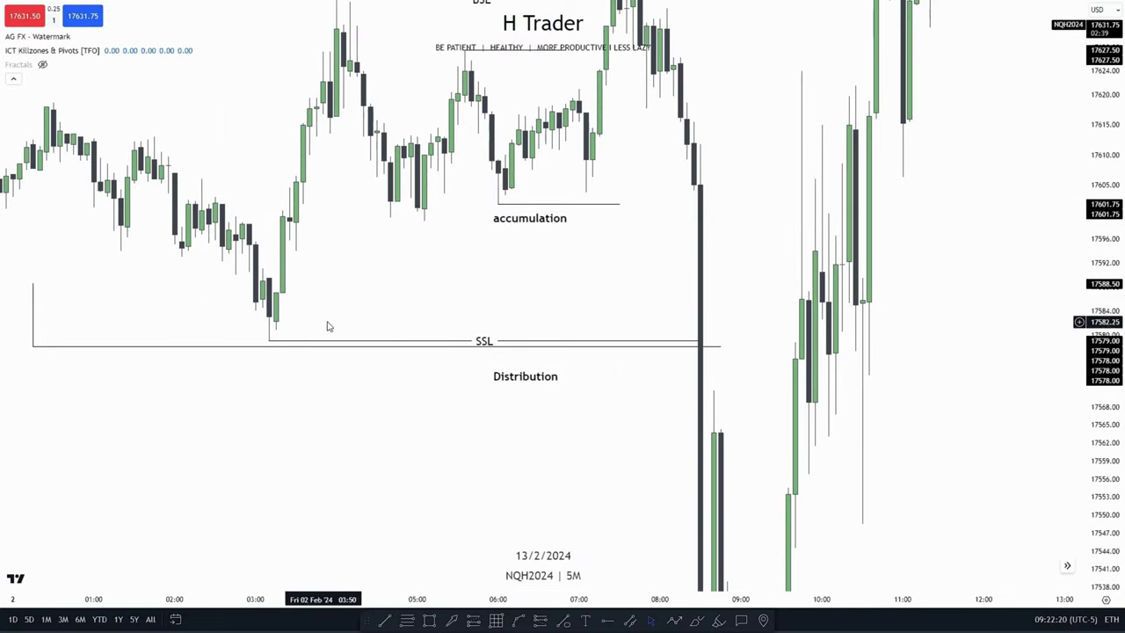
pyautogui.moveTo(610, 405); pyautogui.dragTo(611, 506)
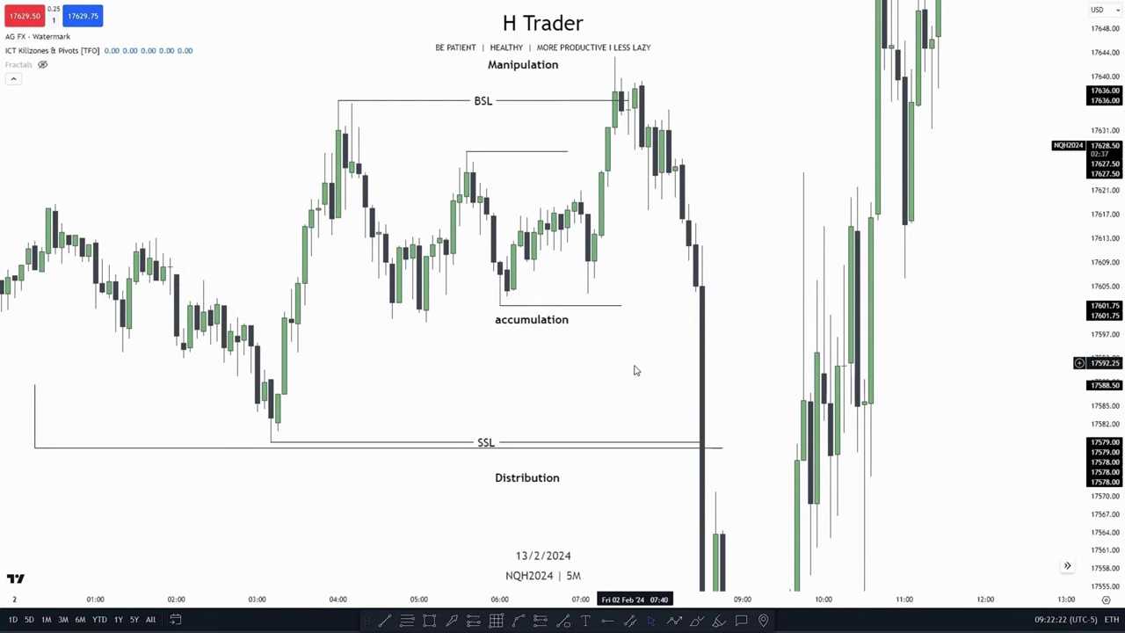
pyautogui.moveTo(639, 241); pyautogui.dragTo(603, 252)
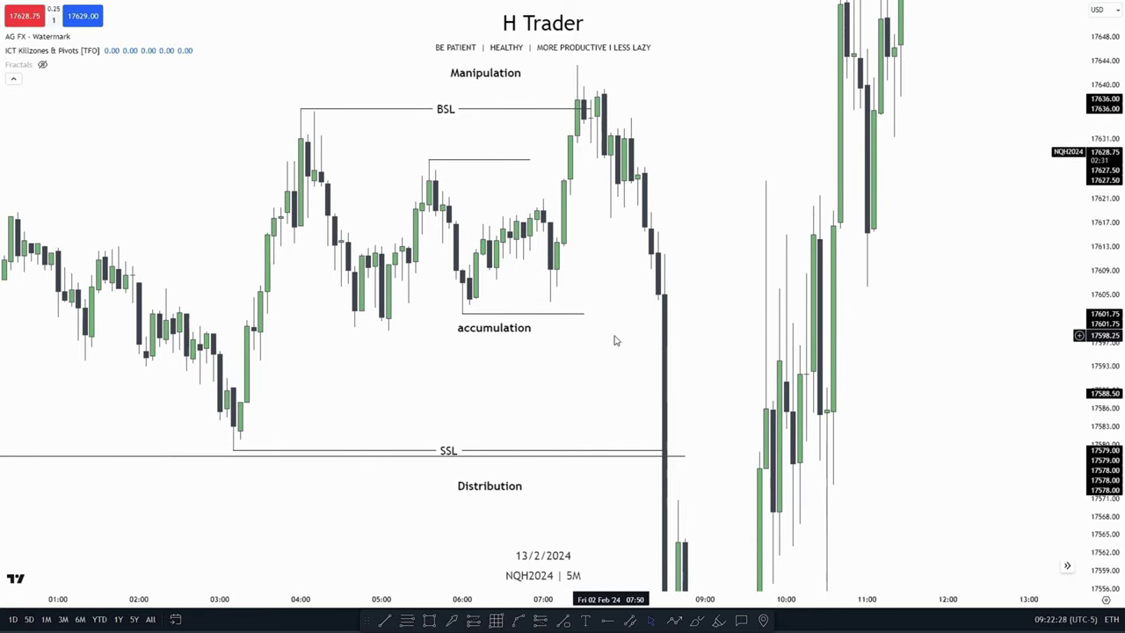
pyautogui.moveTo(618, 341); pyautogui.dragTo(709, 420)
pyautogui.click(384, 620)
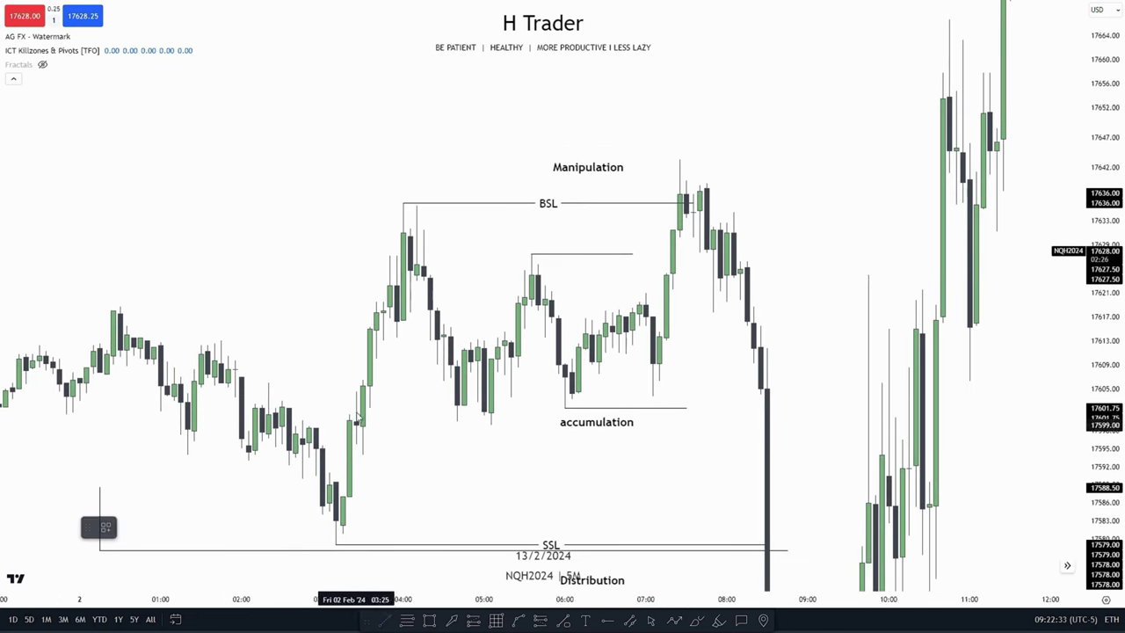
pyautogui.click(310, 188)
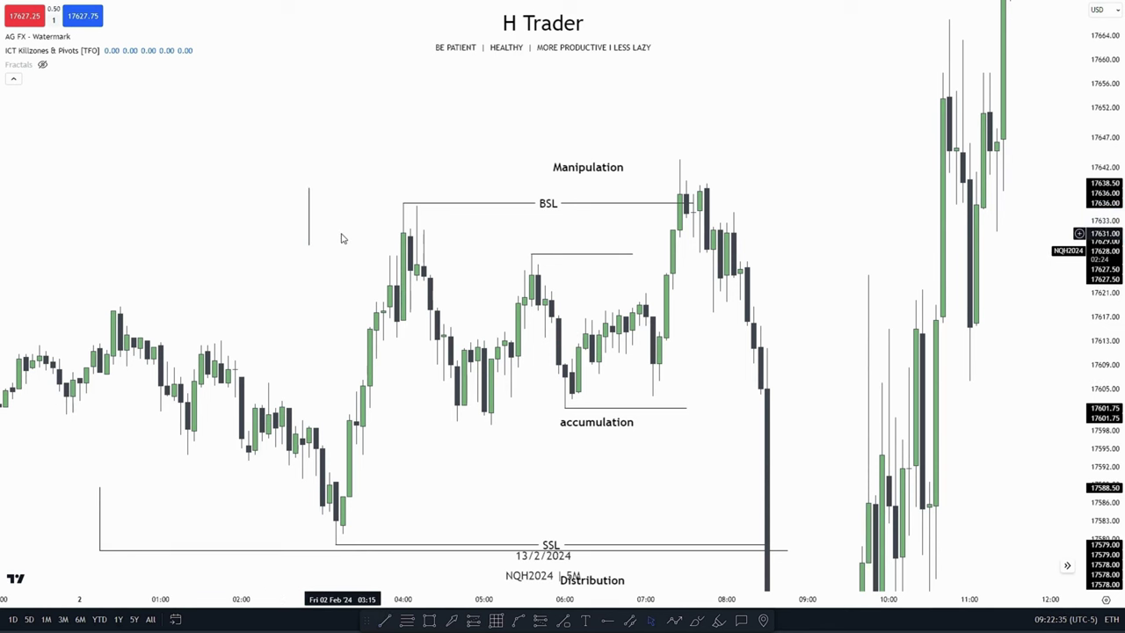
pyautogui.click(309, 189)
pyautogui.click(780, 188)
pyautogui.press('Delete')
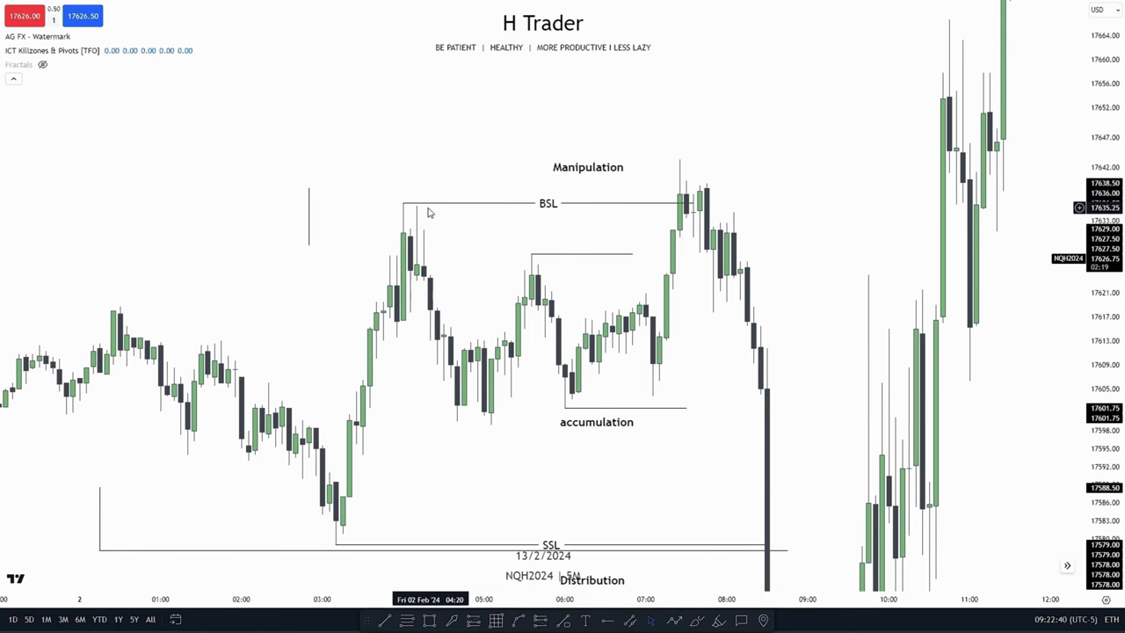
pyautogui.click(310, 231)
pyautogui.press('Delete')
# Examine the 5-minute 2 February example between BSL and SSL, including the accumulation range and the drop into distribution.
pyautogui.moveTo(658, 278); pyautogui.dragTo(552, 82)
pyautogui.scroll(-3, 708, 409)
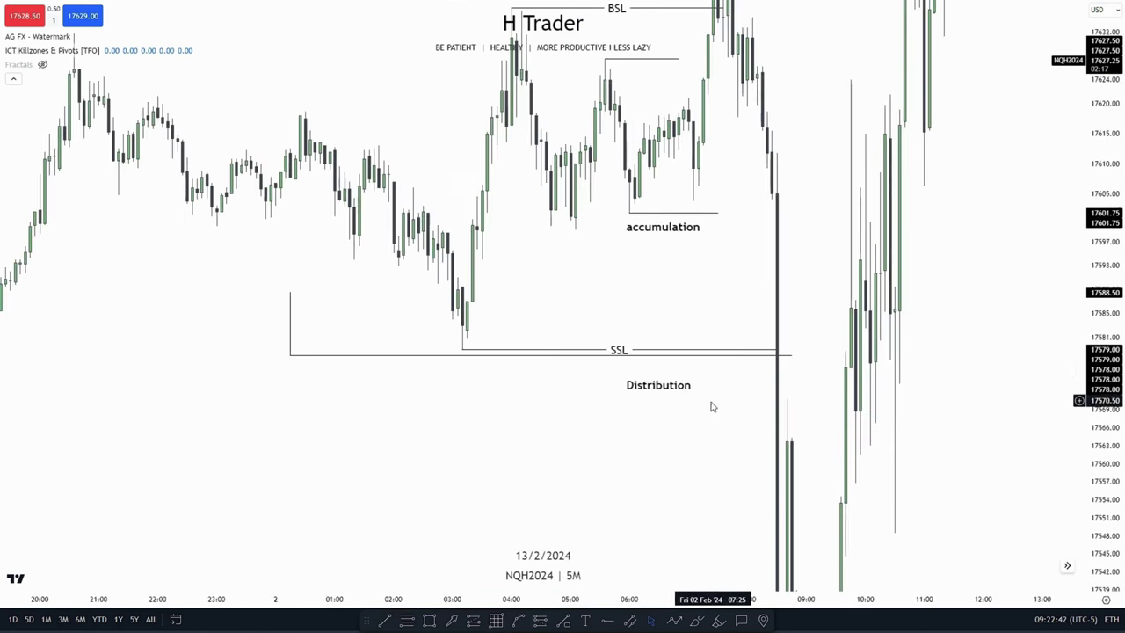
pyautogui.scroll(2, 615, 402)
pyautogui.scroll(2, 615, 402)
pyautogui.moveTo(612, 257); pyautogui.dragTo(687, 449)
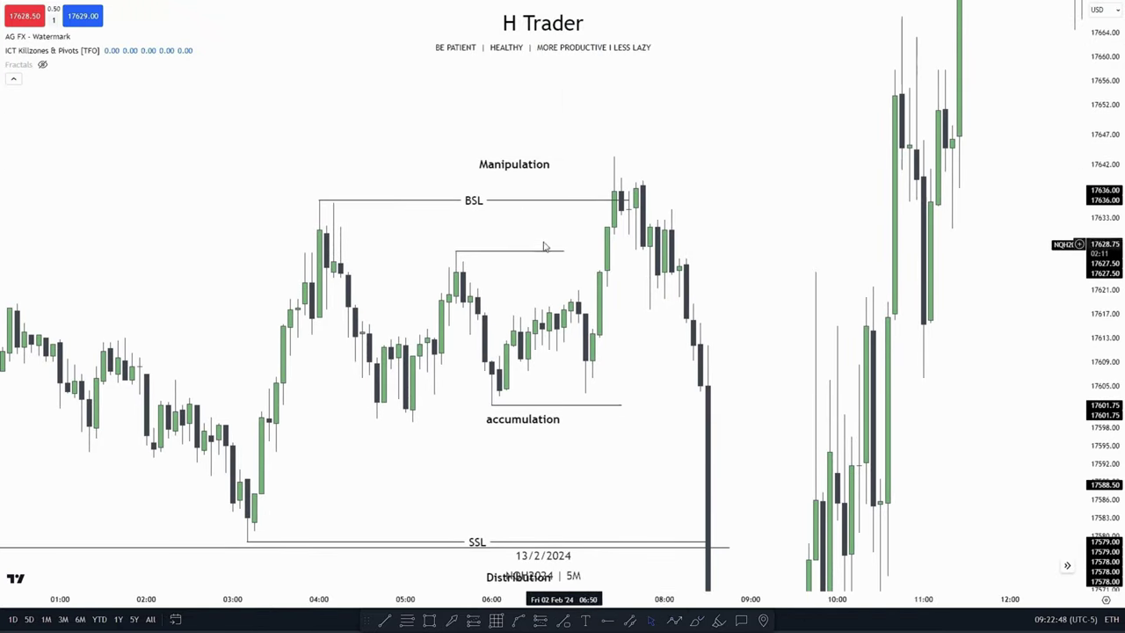
pyautogui.moveTo(653, 367); pyautogui.dragTo(575, 166)
pyautogui.moveTo(689, 388); pyautogui.dragTo(831, 361)
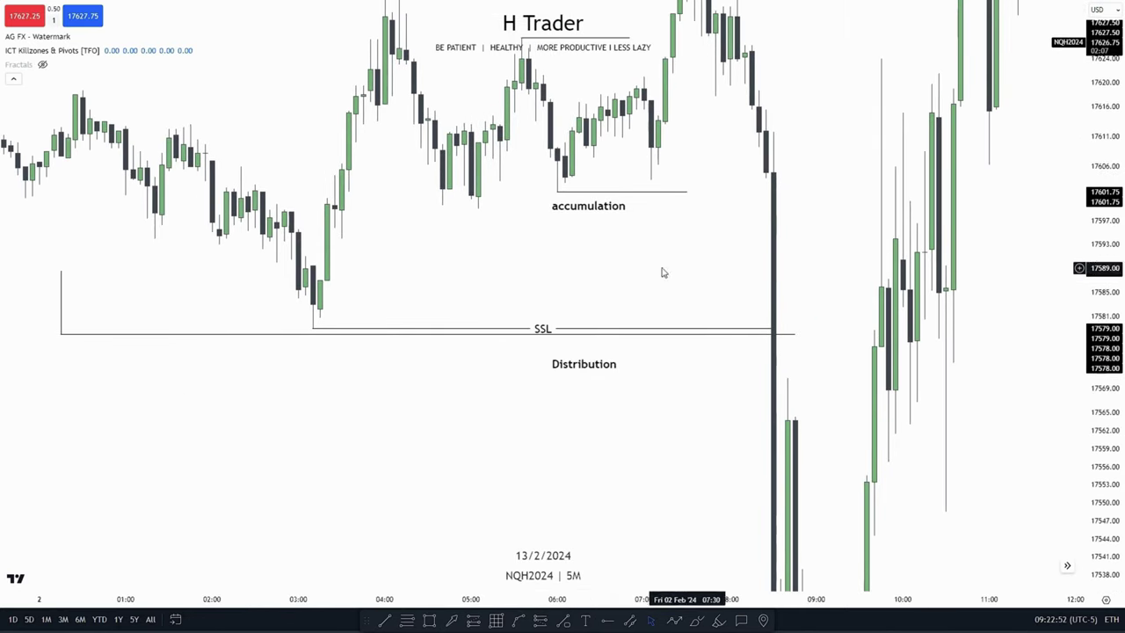
pyautogui.moveTo(324, 406); pyautogui.dragTo(287, 460)
pyautogui.moveTo(789, 195); pyautogui.dragTo(788, 313)
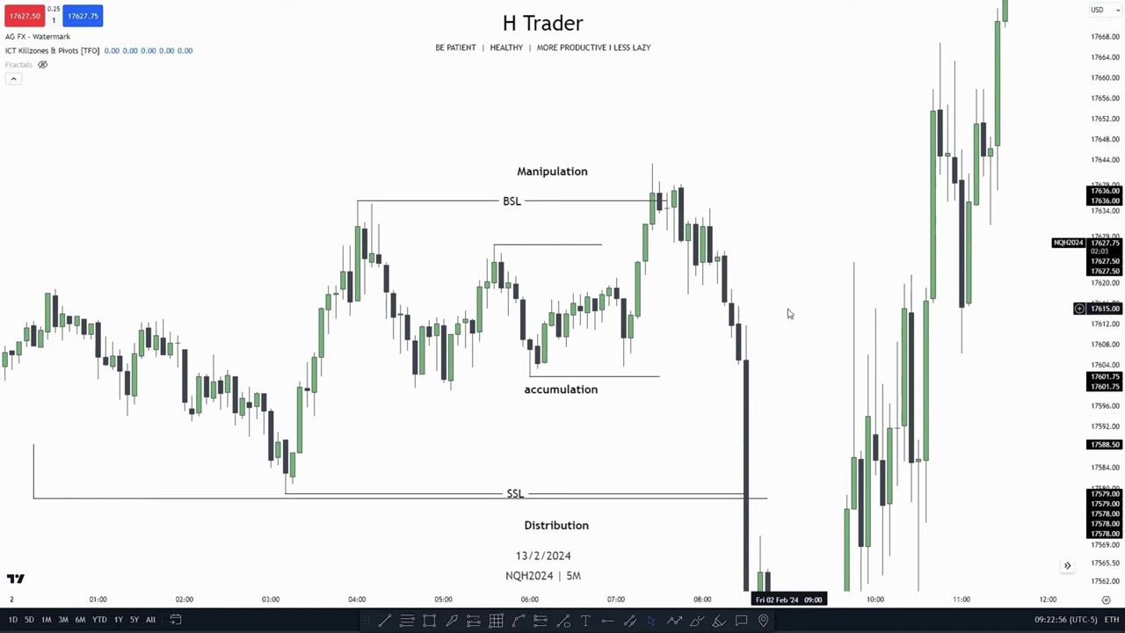
pyautogui.moveTo(665, 425); pyautogui.dragTo(653, 360)
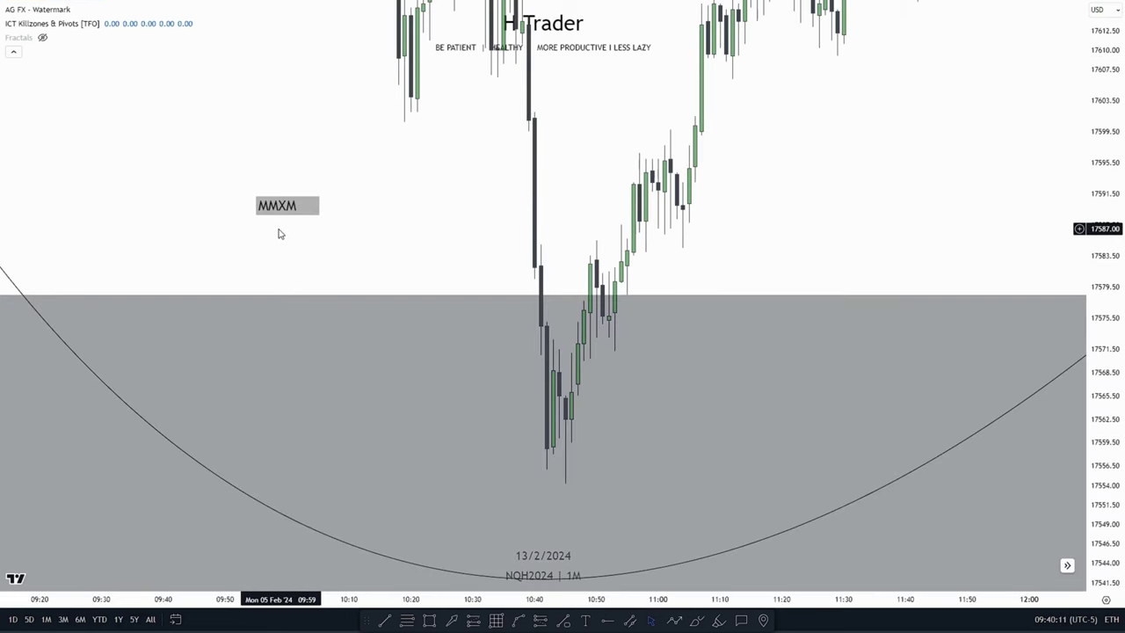
# Draw a gray rectangle over the 4-hour gap of 1 February from about 17414 to 17578 and extend it to about 9 February.
pyautogui.moveTo(475, 247); pyautogui.dragTo(438, 162)
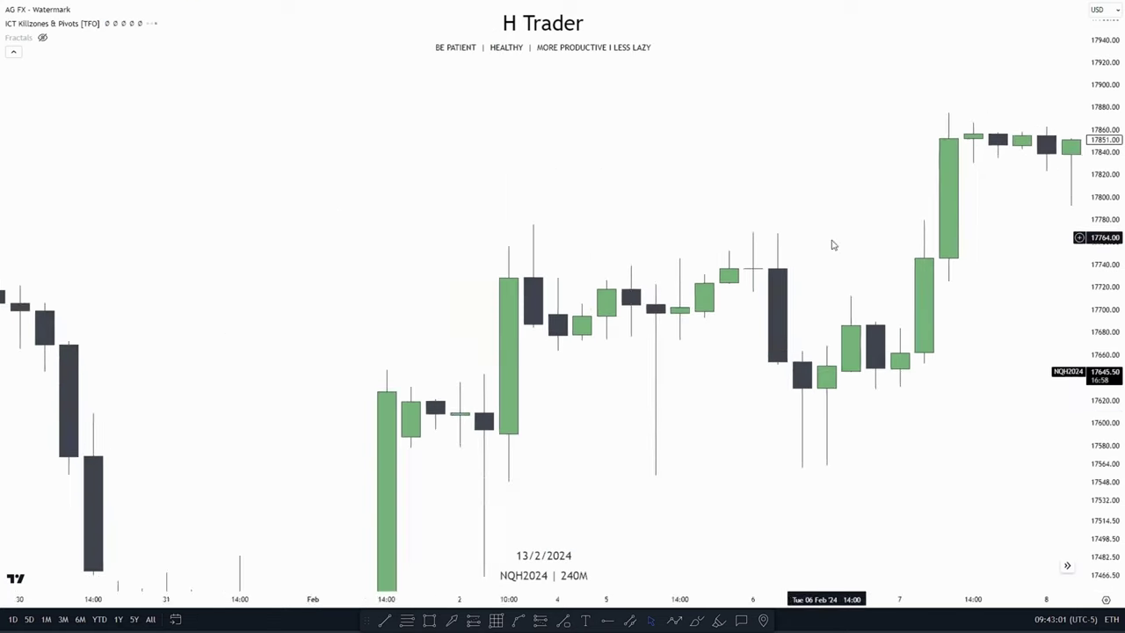
pyautogui.moveTo(831, 244); pyautogui.dragTo(531, 291)
pyautogui.click(430, 620)
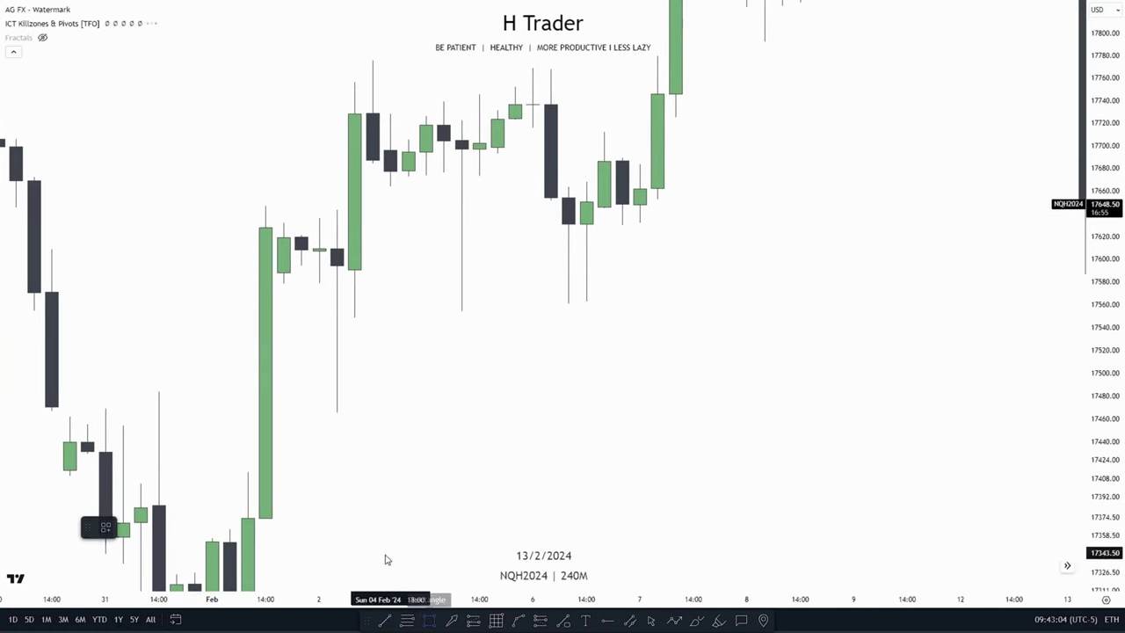
pyautogui.moveTo(248, 472)
pyautogui.mouseDown()
pyautogui.moveTo(267, 431)
pyautogui.moveTo(269, 319)
pyautogui.moveTo(283, 284)
pyautogui.mouseUp()
pyautogui.moveTo(283, 377); pyautogui.dragTo(871, 377)
pyautogui.moveTo(616, 264); pyautogui.dragTo(727, 243)
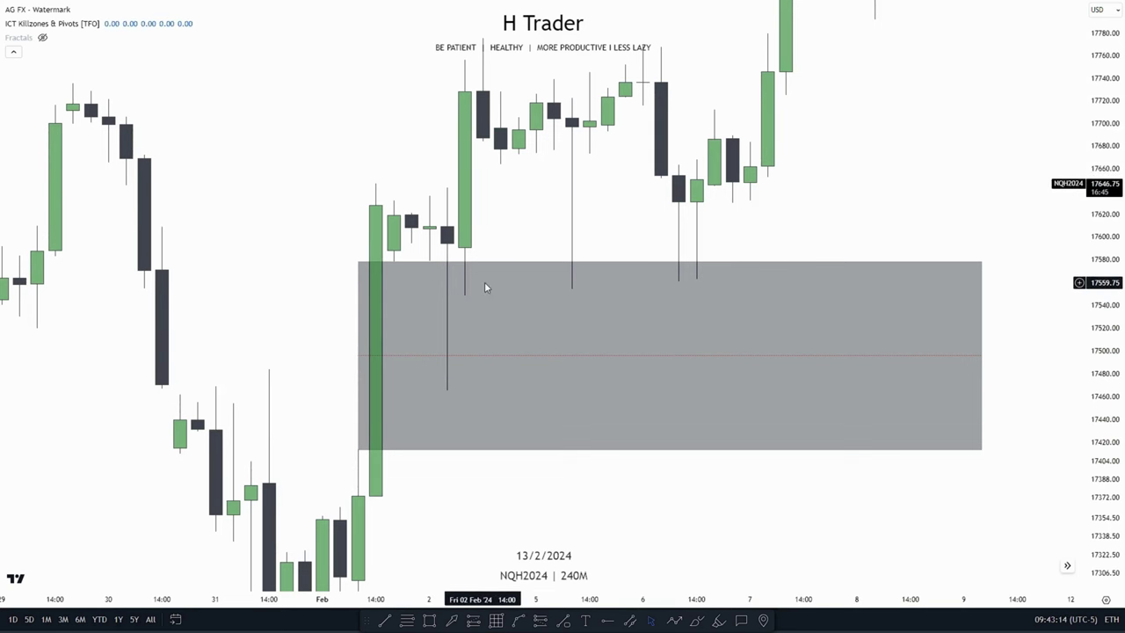
# Draw horizontal lines on the 4-hour chart from the swing highs at 17775.50 and 17769.00 to about 7 February.
pyautogui.moveTo(507, 251); pyautogui.dragTo(431, 344)
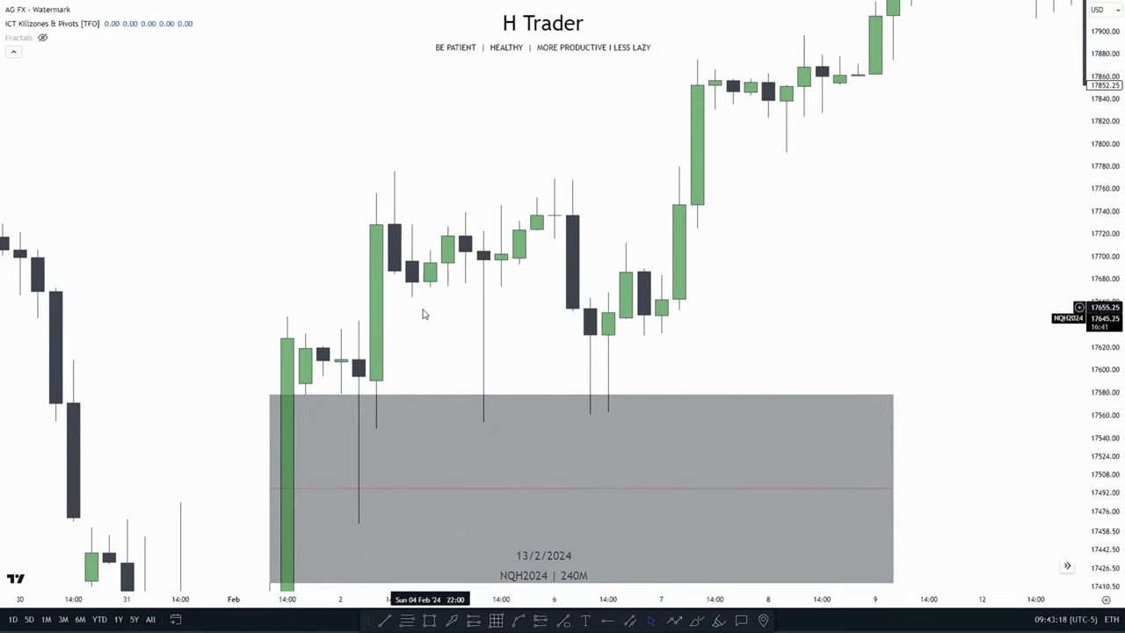
pyautogui.moveTo(551, 313); pyautogui.dragTo(553, 203)
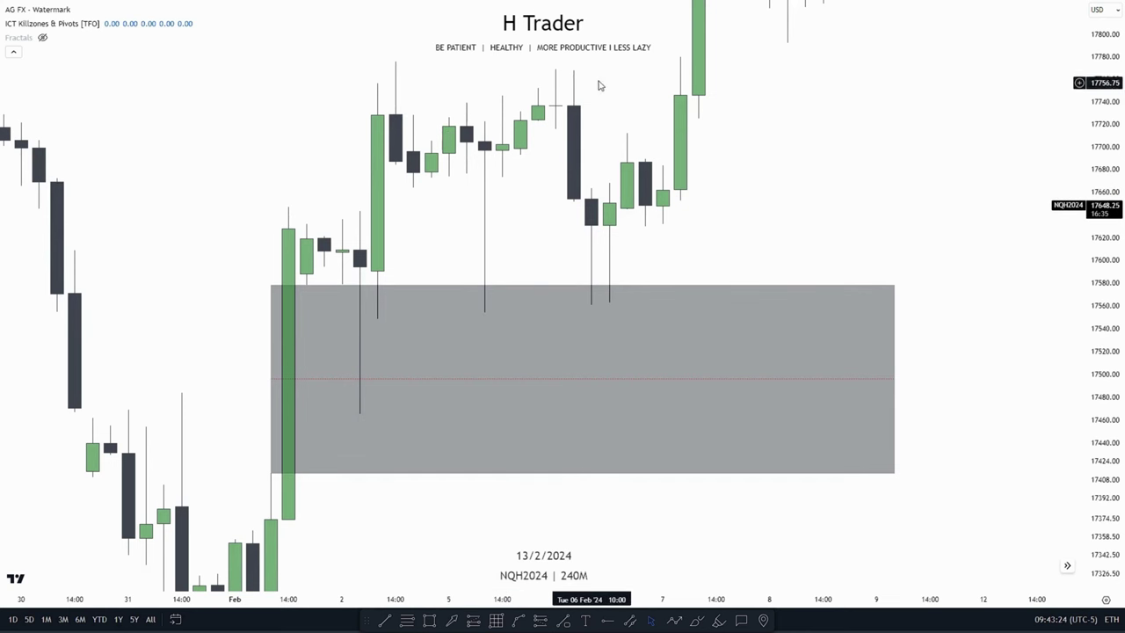
pyautogui.moveTo(543, 229); pyautogui.dragTo(500, 347)
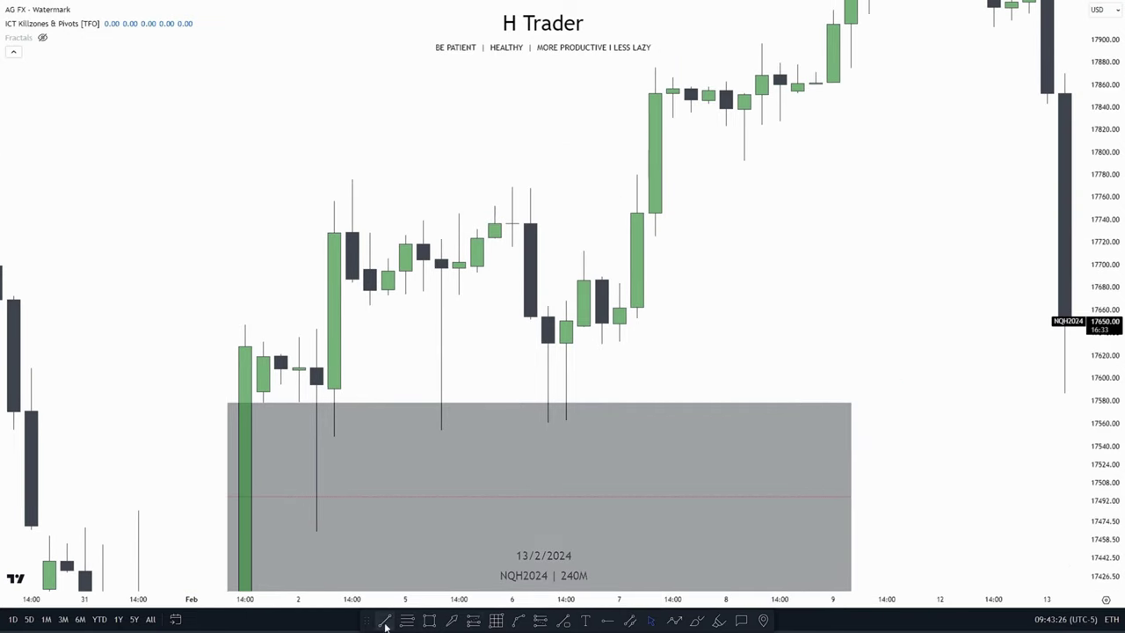
pyautogui.moveTo(353, 181); pyautogui.dragTo(691, 180)
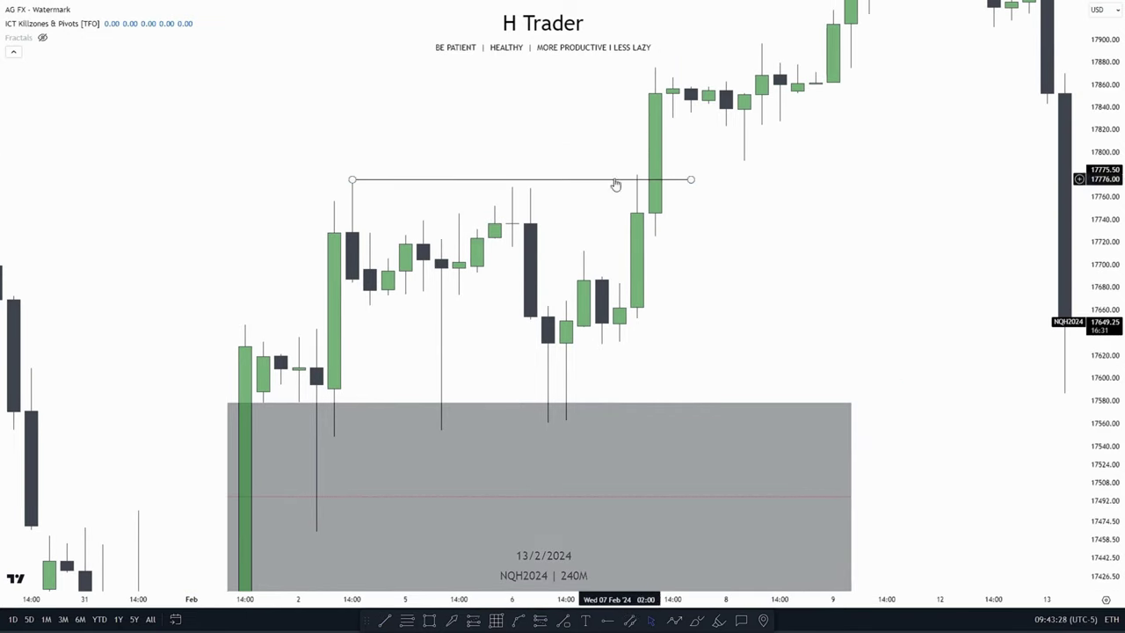
pyautogui.keyDown('shift'); pyautogui.click(691, 220); pyautogui.keyUp('shift')
pyautogui.moveTo(776, 245); pyautogui.dragTo(762, 127)
pyautogui.moveTo(734, 175); pyautogui.dragTo(807, 167)
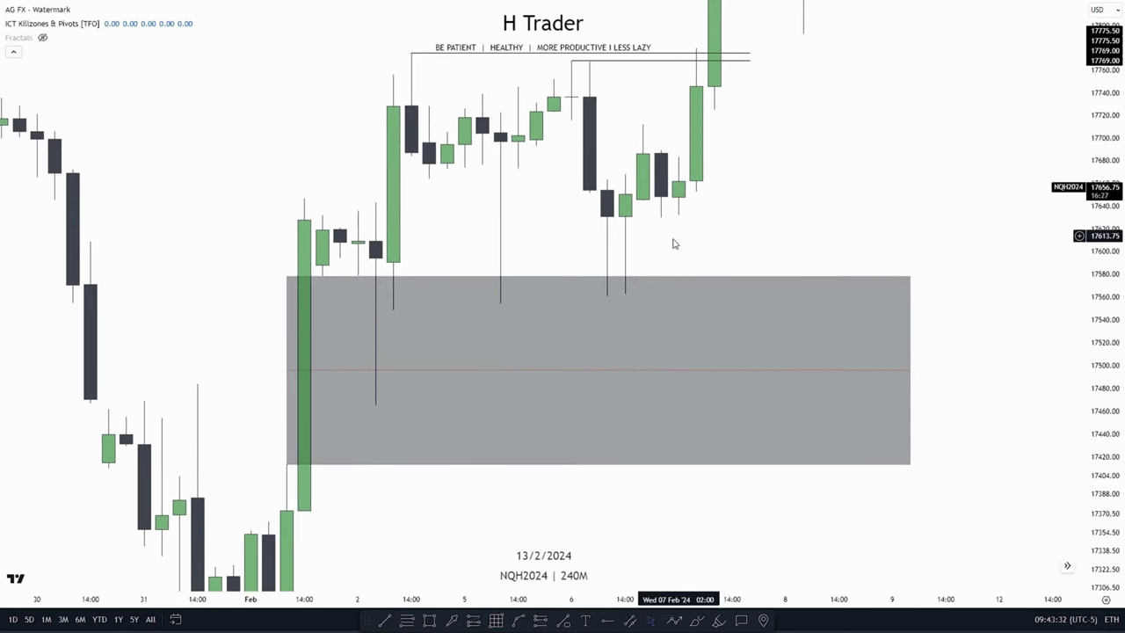
# Examine the 1-minute 5 February market maker model from the sellside of the curve through the SMR to the buyside.
pyautogui.hscroll(-2, 706, 219)
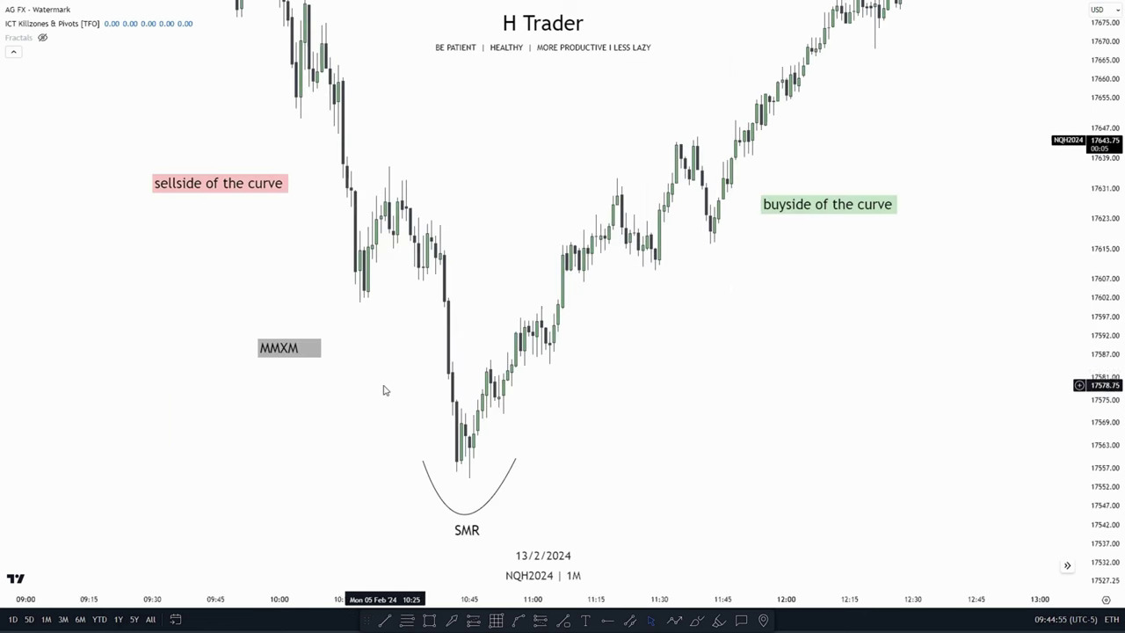
pyautogui.scroll(-2, 716, 377)
pyautogui.scroll(-2, 1009, 397)
pyautogui.scroll(-1, 1010, 396)
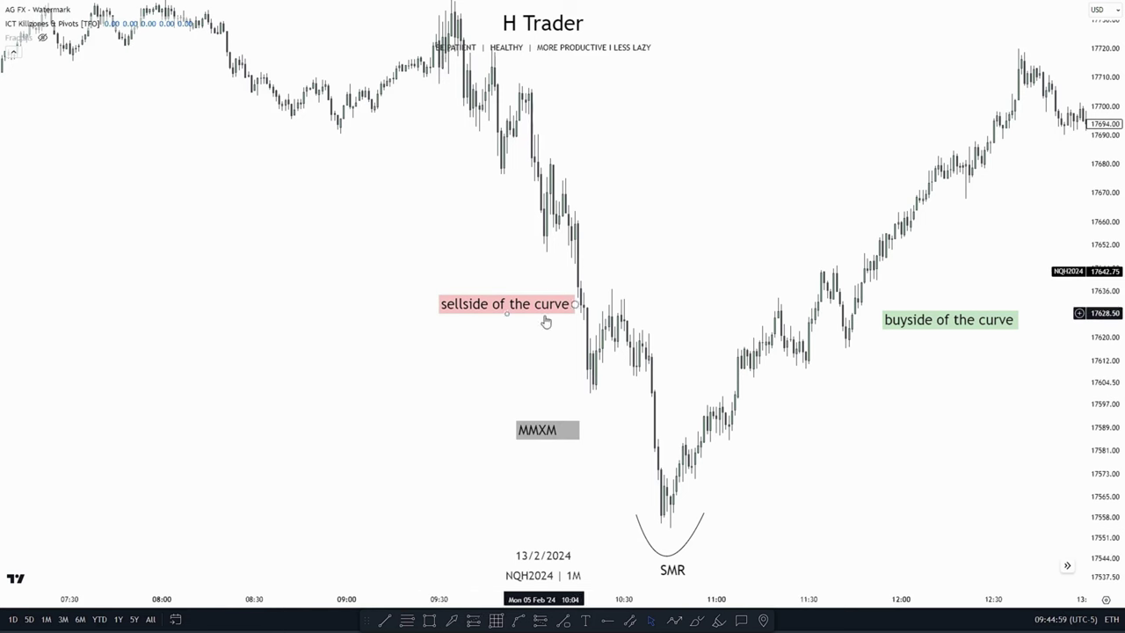
pyautogui.moveTo(802, 499); pyautogui.dragTo(662, 311)
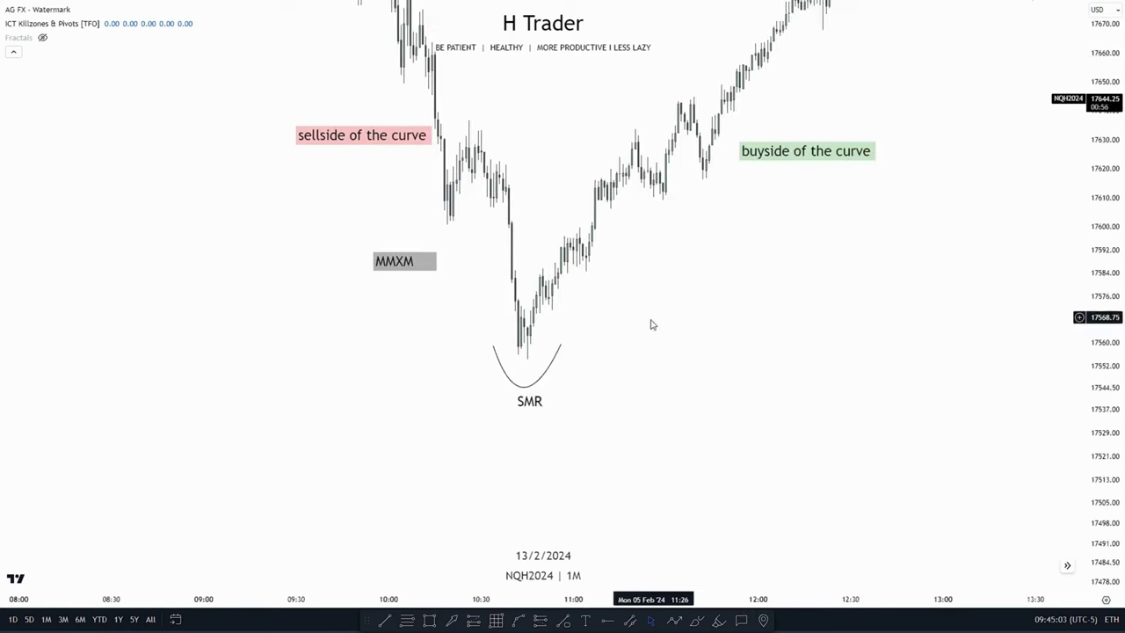
pyautogui.moveTo(731, 353); pyautogui.dragTo(661, 385)
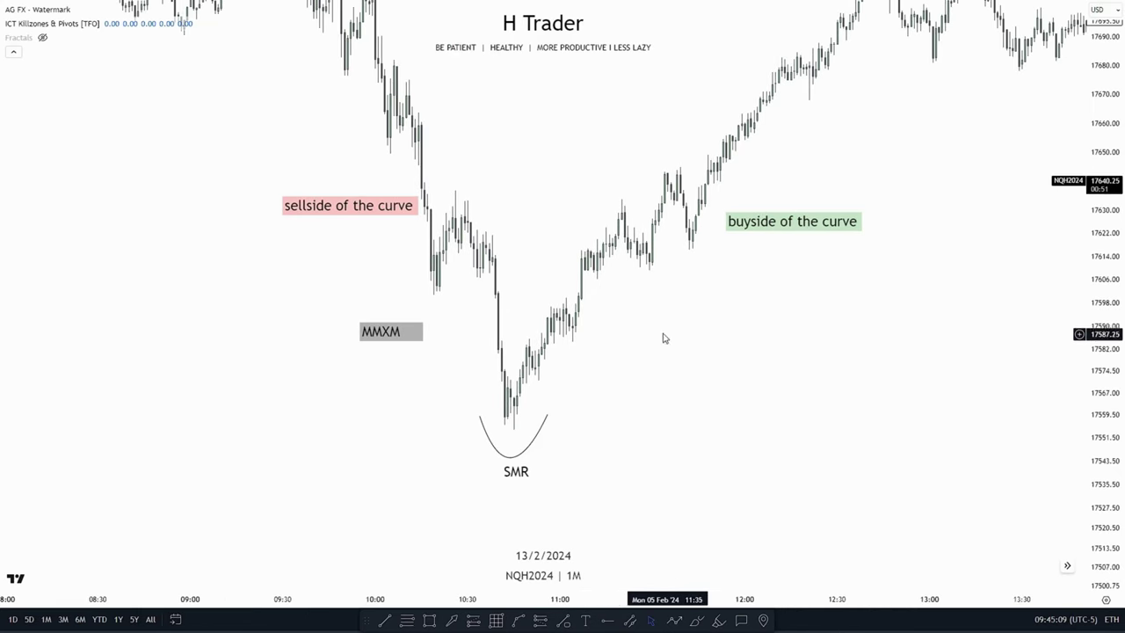
pyautogui.hscroll(2, 667, 334)
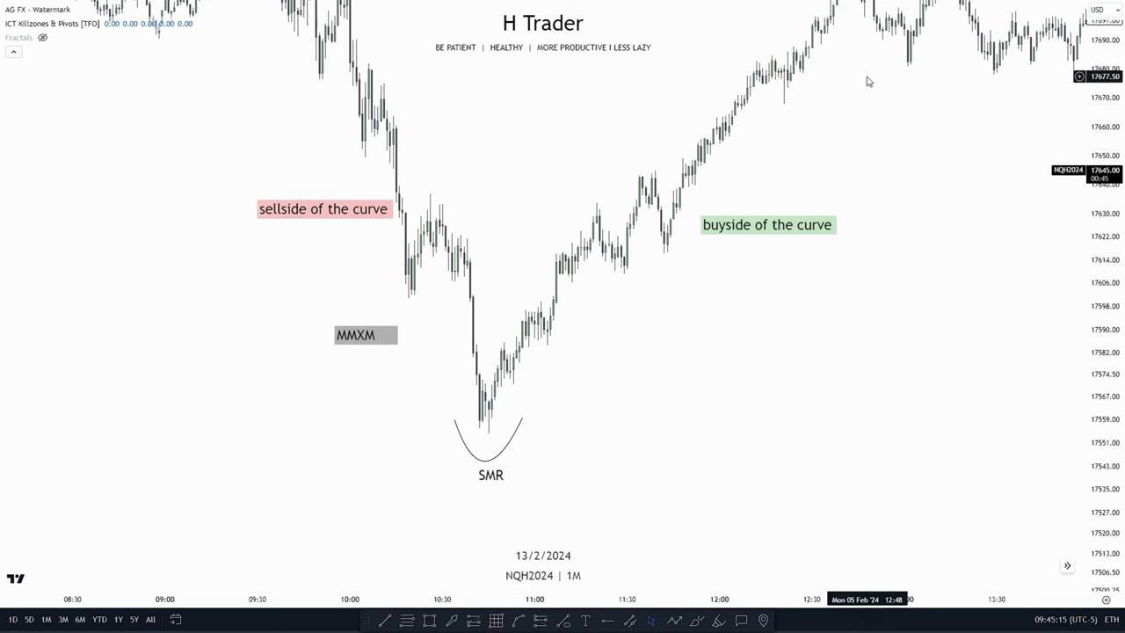
pyautogui.moveTo(645, 311); pyautogui.dragTo(743, 357)
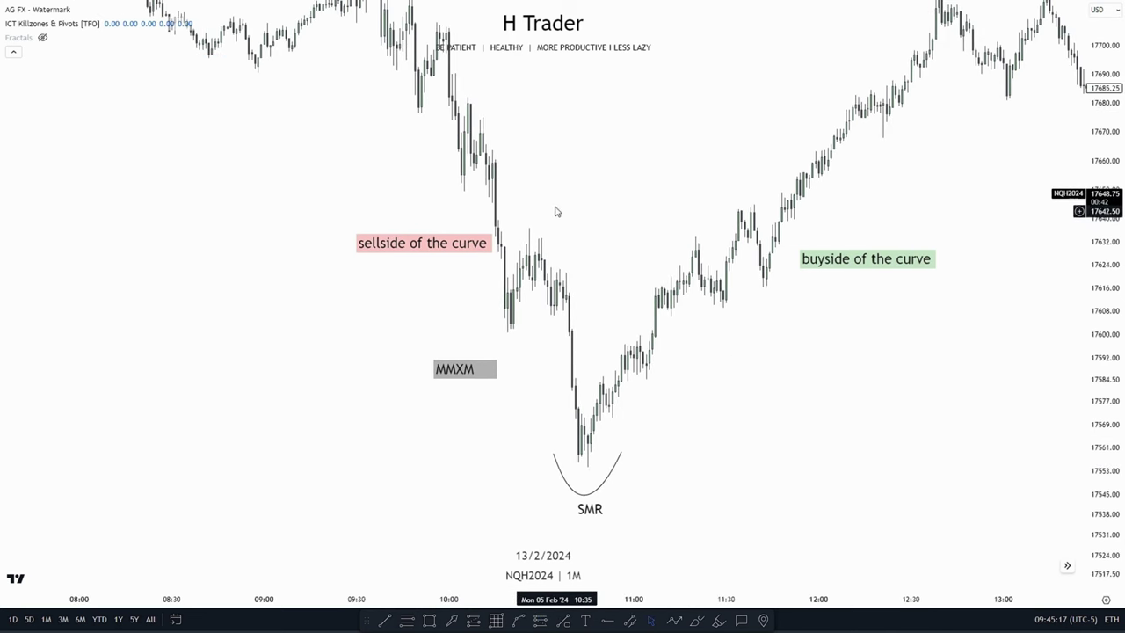
pyautogui.hscroll(3, 608, 247)
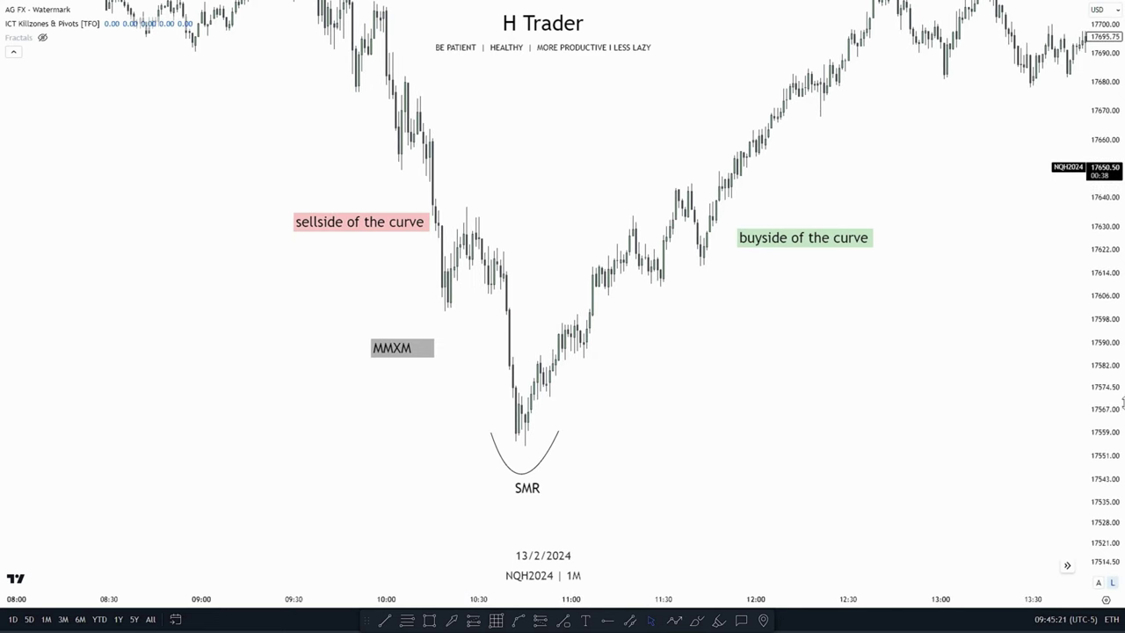
# Examine the 10:40 sell-off, the SMR low and the first rally on the 1-minute 5 February chart at candle level.
pyautogui.moveTo(1109, 338); pyautogui.dragTo(1109, 211)
pyautogui.moveTo(778, 393); pyautogui.dragTo(974, 304)
pyautogui.scroll(3, 974, 304)
pyautogui.moveTo(1119, 312); pyautogui.dragTo(1119, 204)
pyautogui.scroll(2, 879, 290)
pyautogui.moveTo(799, 303); pyautogui.dragTo(931, 279)
pyautogui.moveTo(1106, 307); pyautogui.dragTo(1106, 121)
pyautogui.scroll(3, 1046, 132)
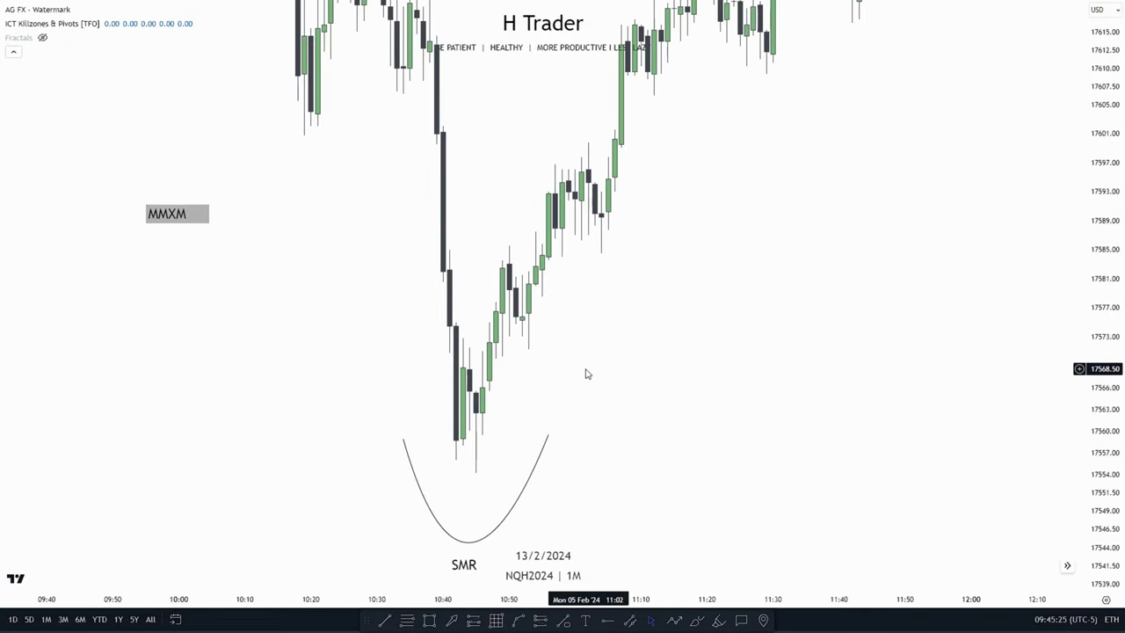
pyautogui.moveTo(587, 374); pyautogui.dragTo(600, 332)
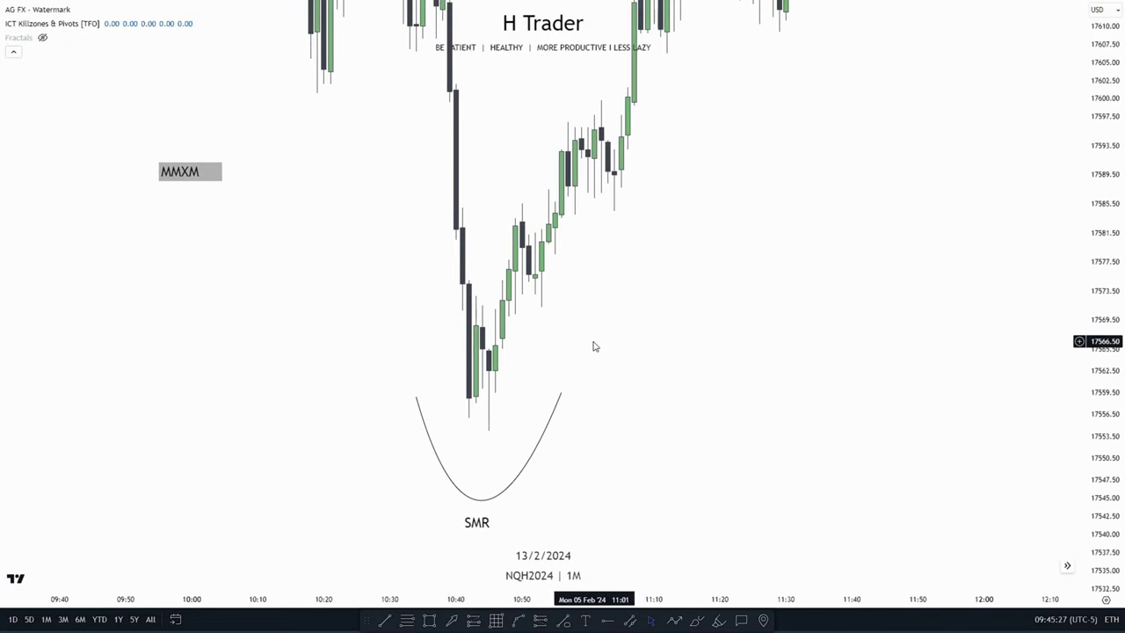
pyautogui.moveTo(688, 357); pyautogui.dragTo(702, 390)
pyautogui.moveTo(1090, 209); pyautogui.dragTo(1085, 261)
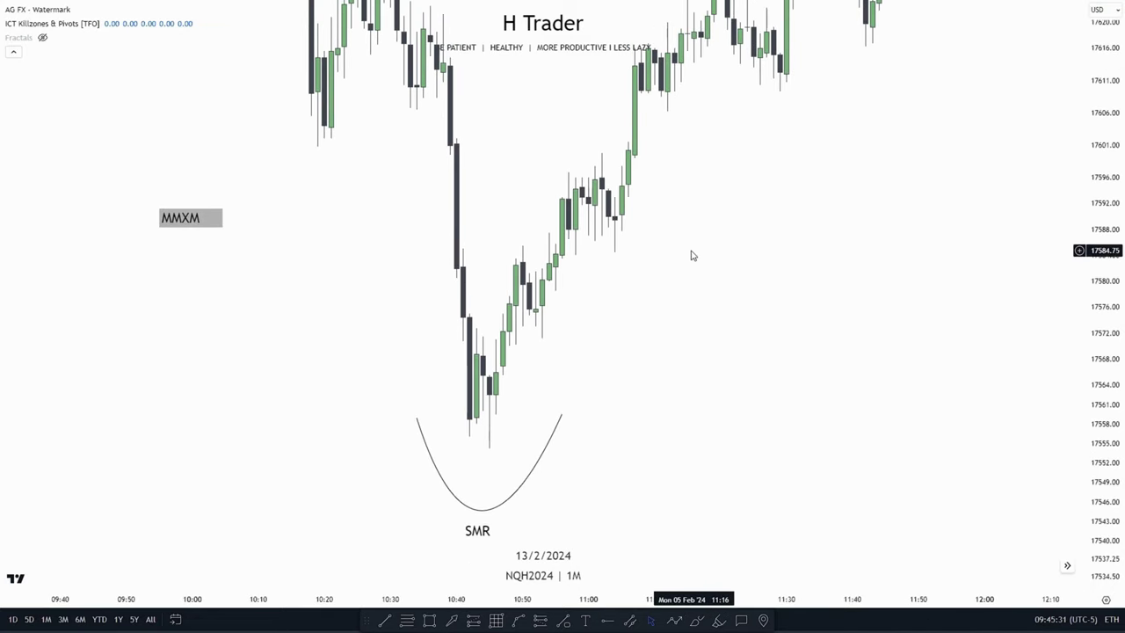
pyautogui.moveTo(694, 257); pyautogui.dragTo(662, 344)
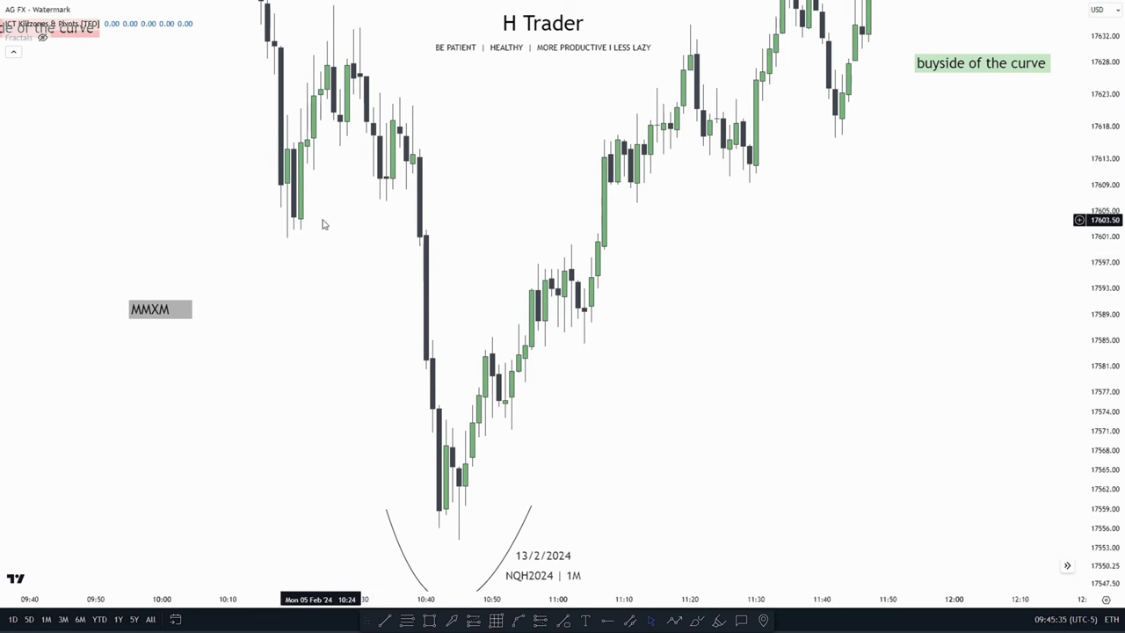
pyautogui.moveTo(323, 224); pyautogui.dragTo(485, 286)
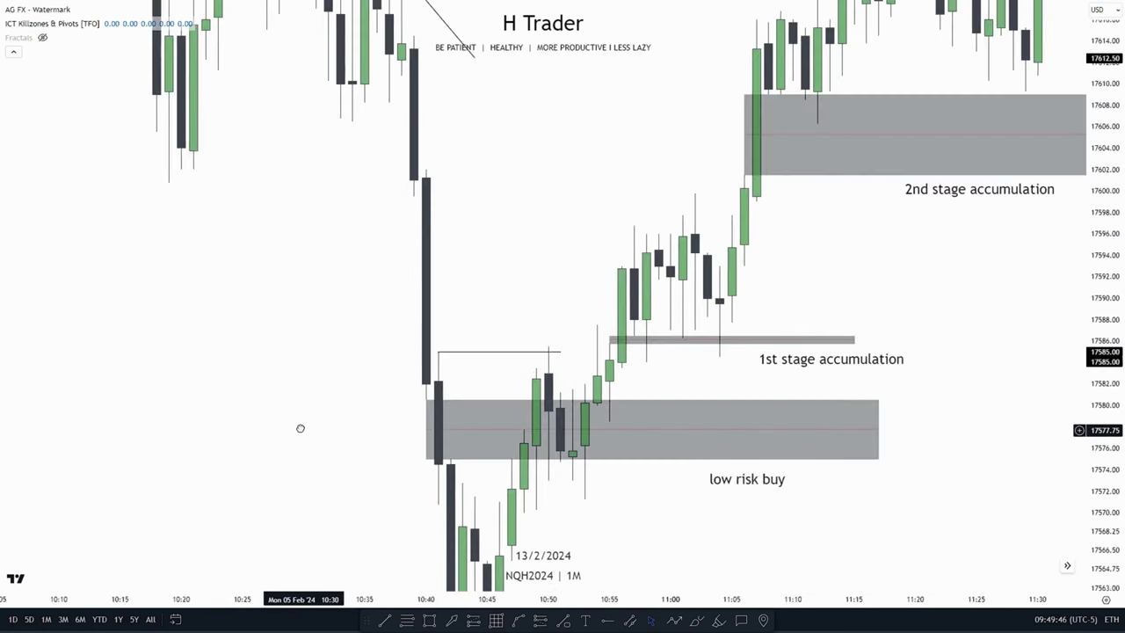
# Examine the low risk buy, 1st stage accumulation and 2nd stage accumulation zones above the SMR on the 1-minute chart.
pyautogui.moveTo(299, 430); pyautogui.dragTo(270, 346)
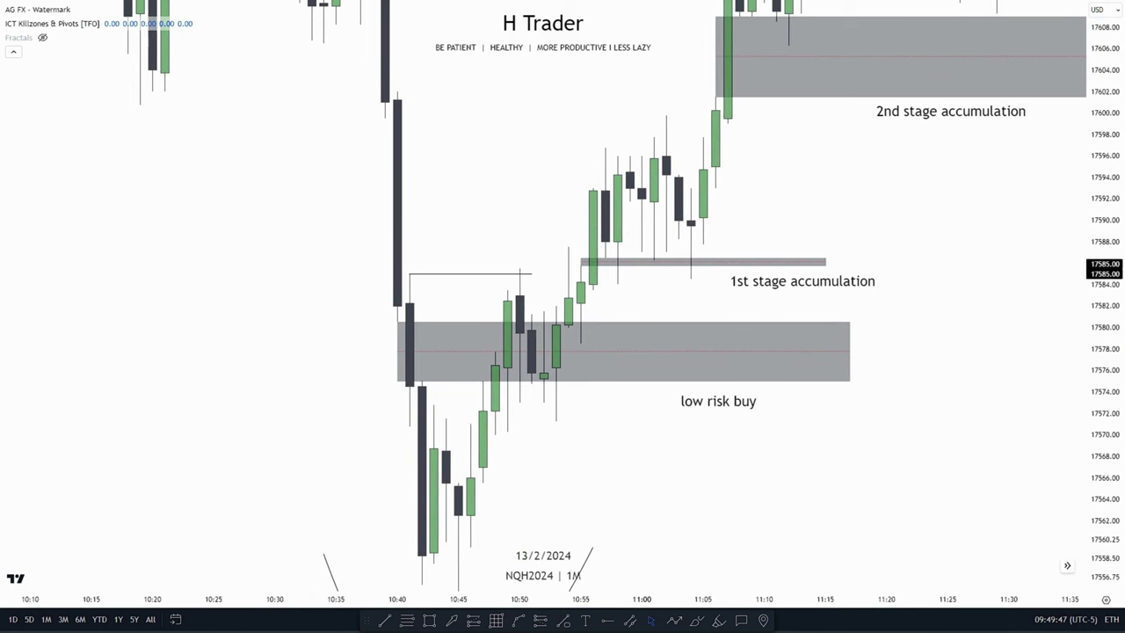
pyautogui.moveTo(698, 481); pyautogui.dragTo(614, 411)
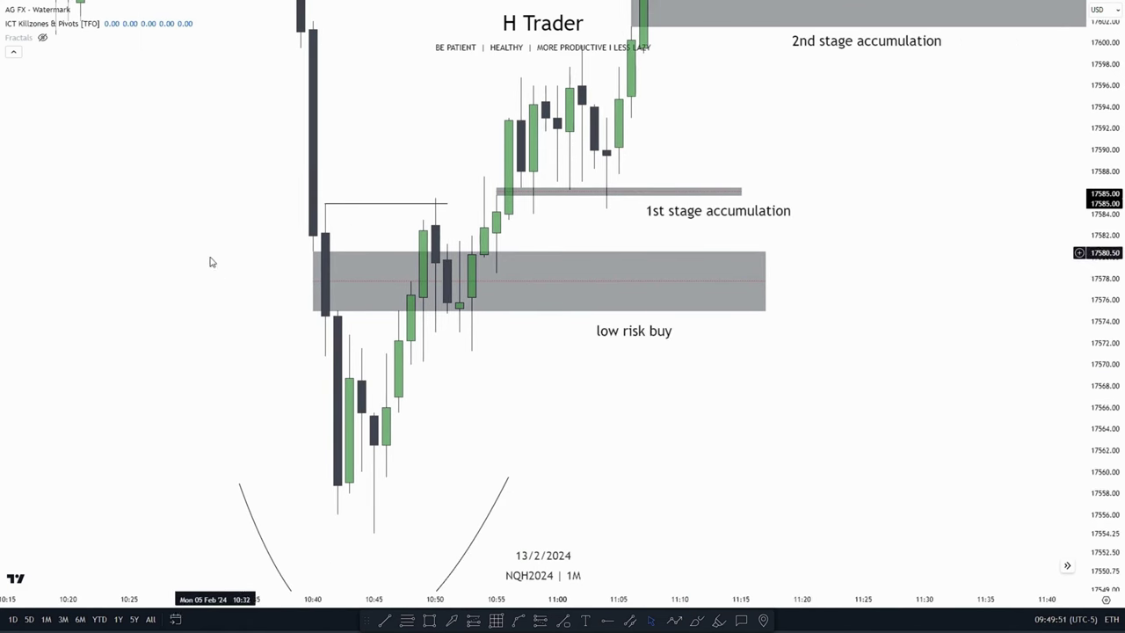
pyautogui.moveTo(535, 384); pyautogui.dragTo(605, 355)
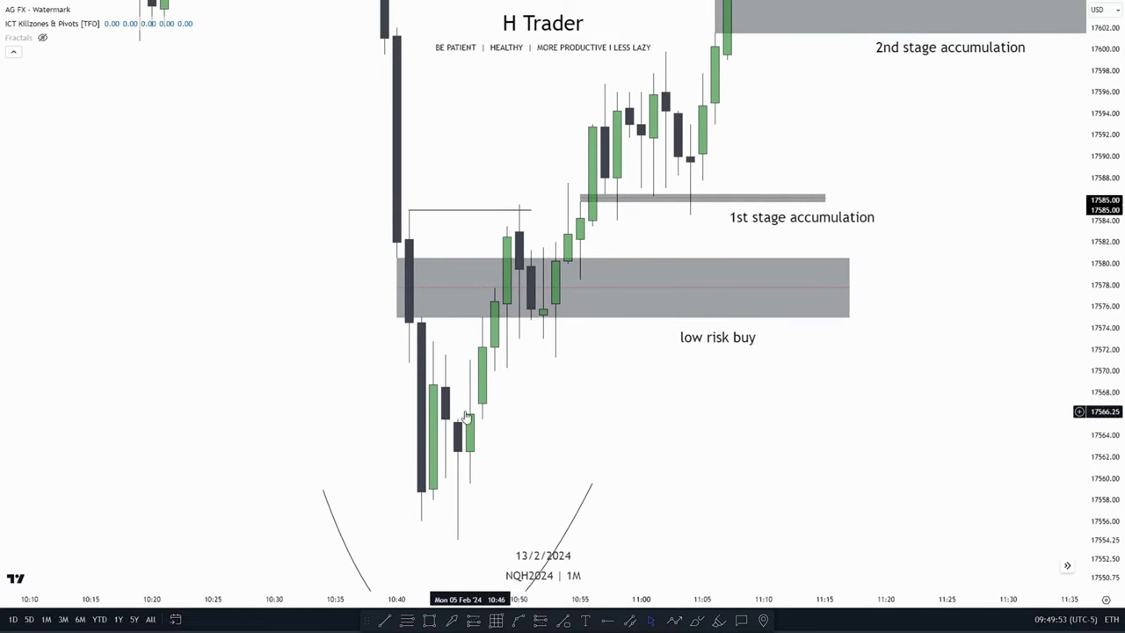
pyautogui.moveTo(603, 463); pyautogui.dragTo(641, 248)
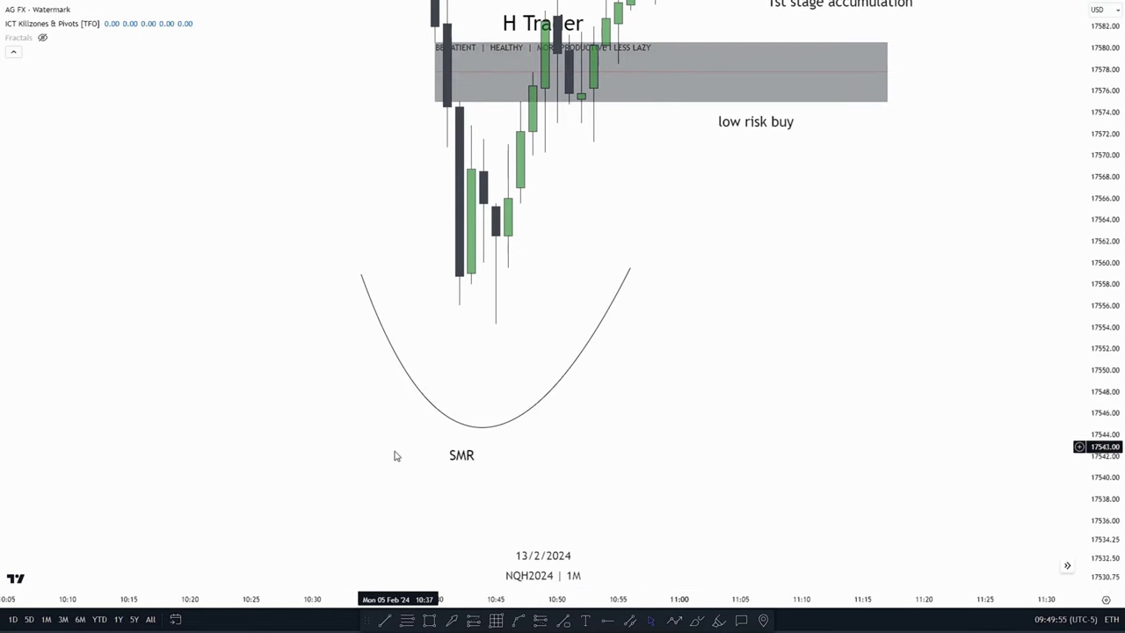
pyautogui.moveTo(650, 193); pyautogui.dragTo(609, 410)
pyautogui.moveTo(1097, 301); pyautogui.dragTo(1089, 284)
pyautogui.scroll(1, 501, 430)
pyautogui.moveTo(502, 434); pyautogui.dragTo(610, 530)
pyautogui.moveTo(560, 324); pyautogui.dragTo(606, 422)
pyautogui.moveTo(546, 284); pyautogui.dragTo(507, 101)
pyautogui.moveTo(670, 444); pyautogui.dragTo(619, 414)
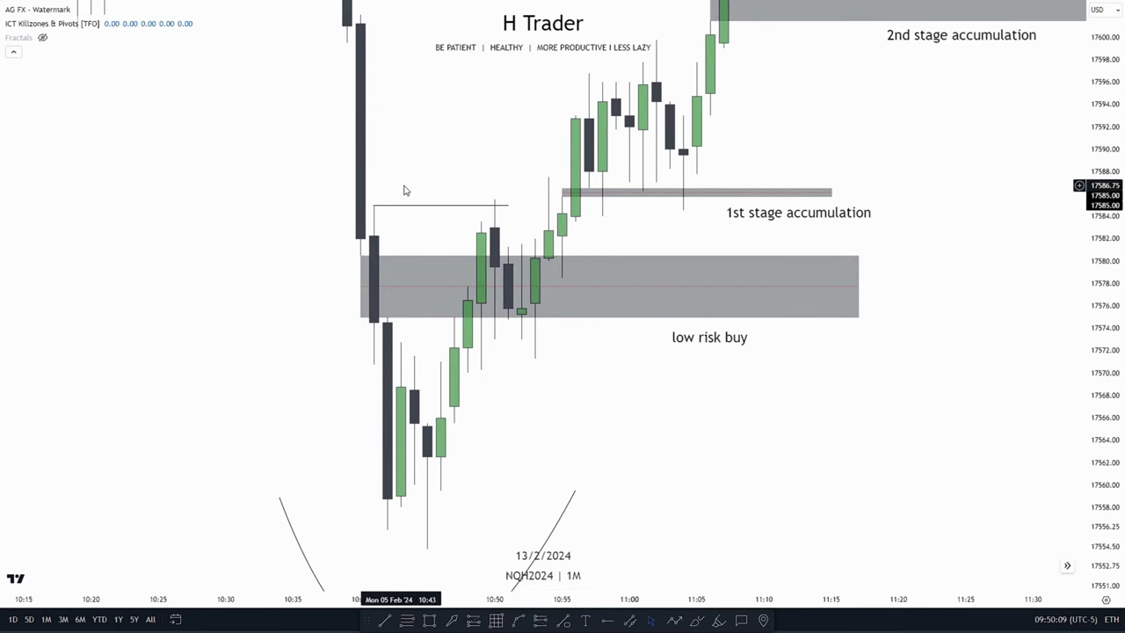
pyautogui.moveTo(555, 458); pyautogui.dragTo(518, 442)
pyautogui.moveTo(552, 378)
pyautogui.mouseDown()
pyautogui.moveTo(551, 356)
pyautogui.moveTo(567, 363)
pyautogui.mouseUp()
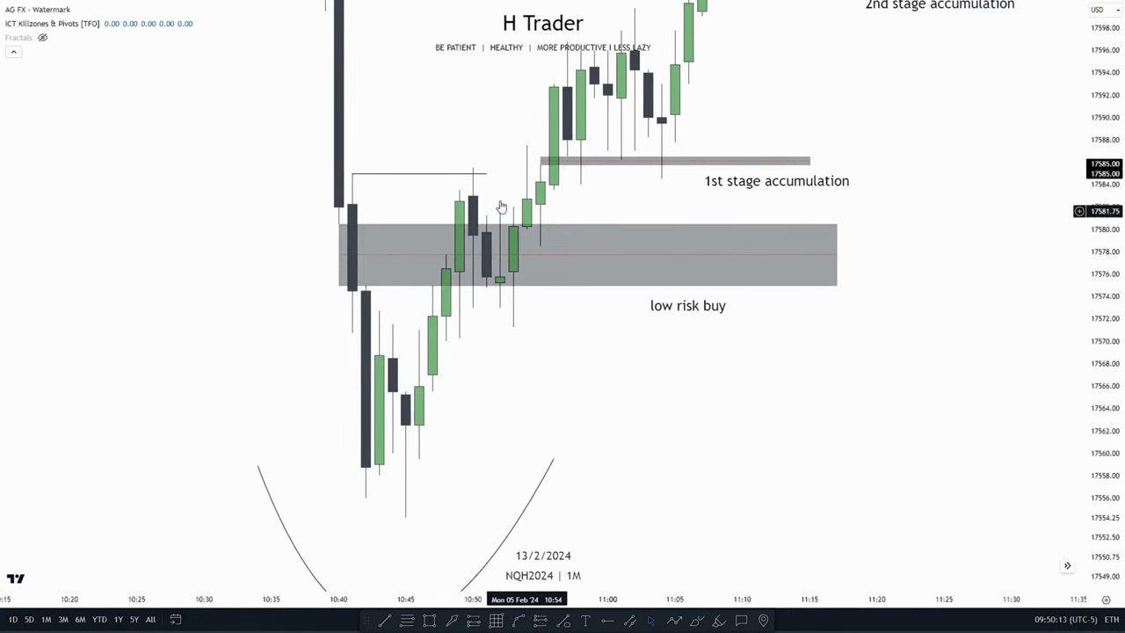
pyautogui.moveTo(550, 349); pyautogui.dragTo(507, 432)
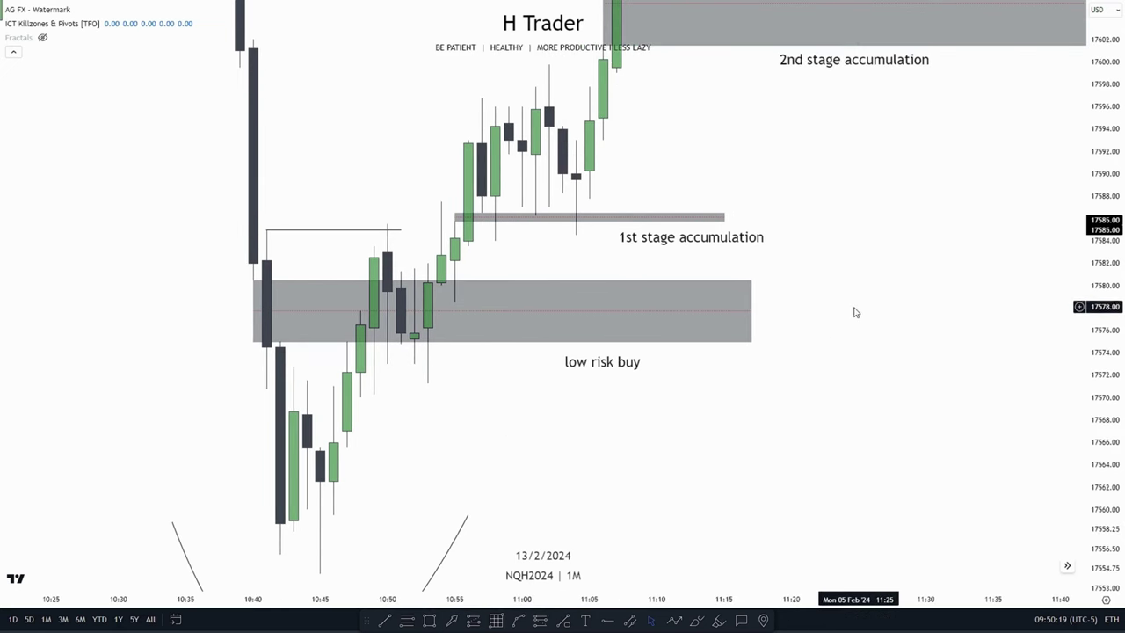
# Check the 1st stage accumulation zone with a Fibonacci retracement from the 17571.25 low to the 17596.75 high, and remove the retracement.
pyautogui.moveTo(849, 239); pyautogui.dragTo(827, 323)
pyautogui.moveTo(533, 331); pyautogui.dragTo(505, 353)
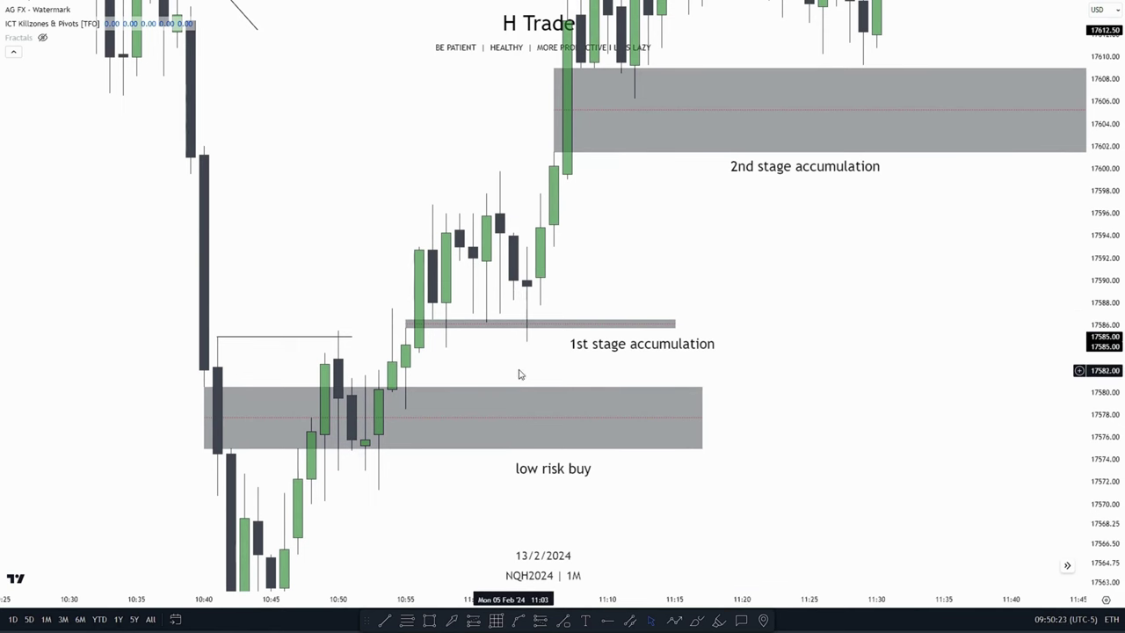
pyautogui.moveTo(1123, 394); pyautogui.dragTo(1116, 372)
pyautogui.moveTo(427, 371); pyautogui.dragTo(449, 330)
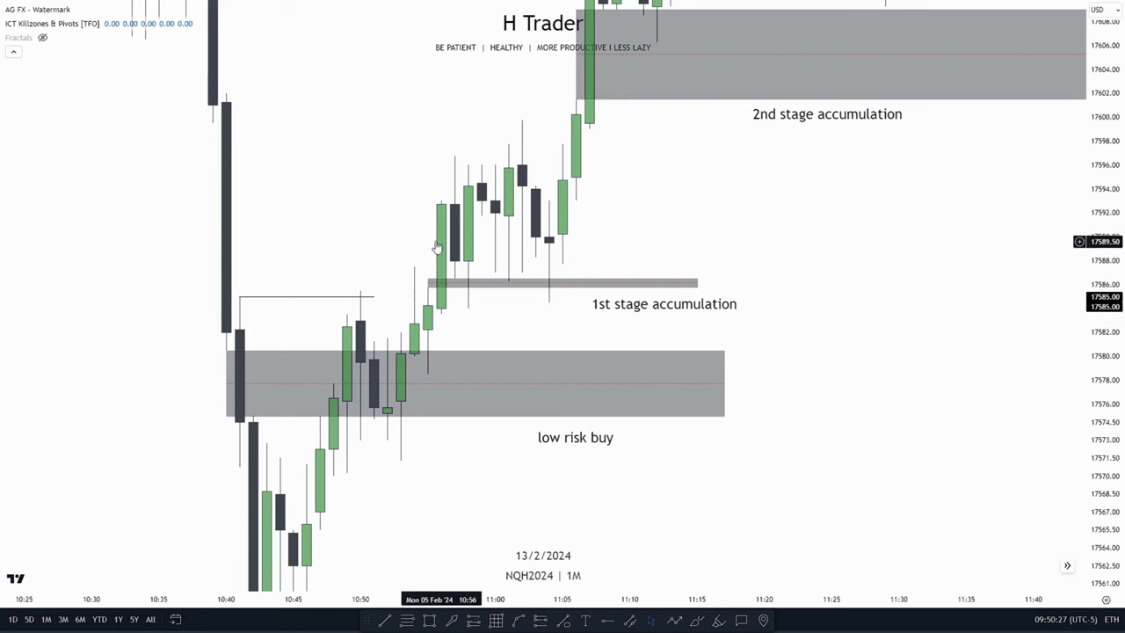
pyautogui.moveTo(524, 318); pyautogui.dragTo(506, 370)
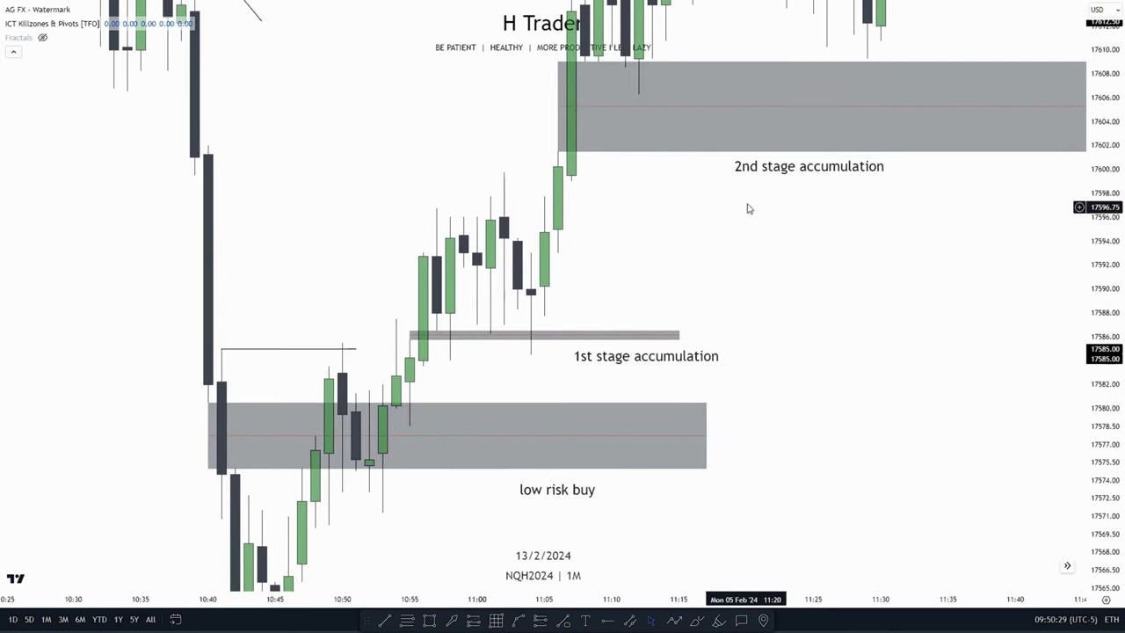
pyautogui.click(381, 515)
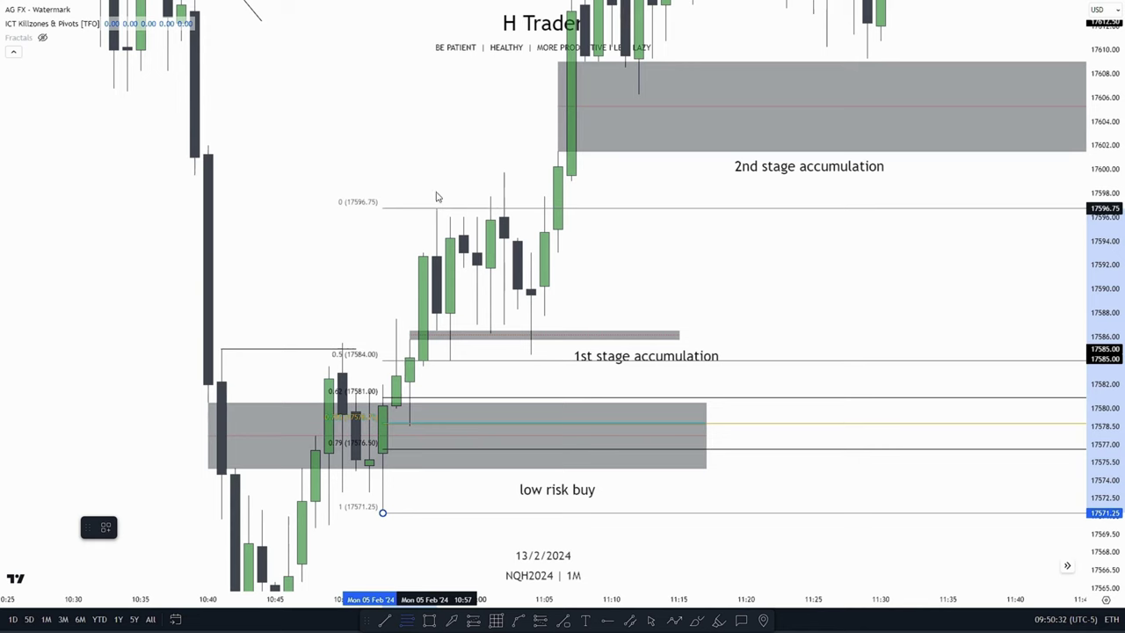
pyautogui.click(495, 176)
pyautogui.press('Delete')
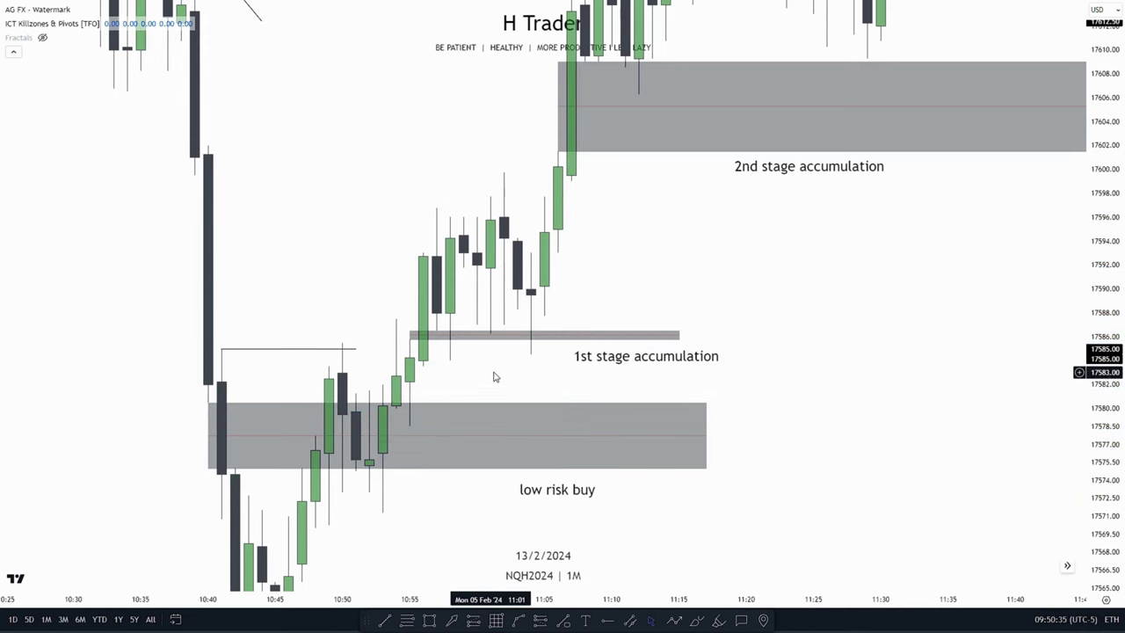
# Examine the rally from the 1st stage accumulation zone up to the 2nd stage accumulation zone and its retests on the 1-minute chart.
pyautogui.moveTo(849, 404); pyautogui.dragTo(816, 371)
pyautogui.moveTo(859, 333); pyautogui.dragTo(859, 378)
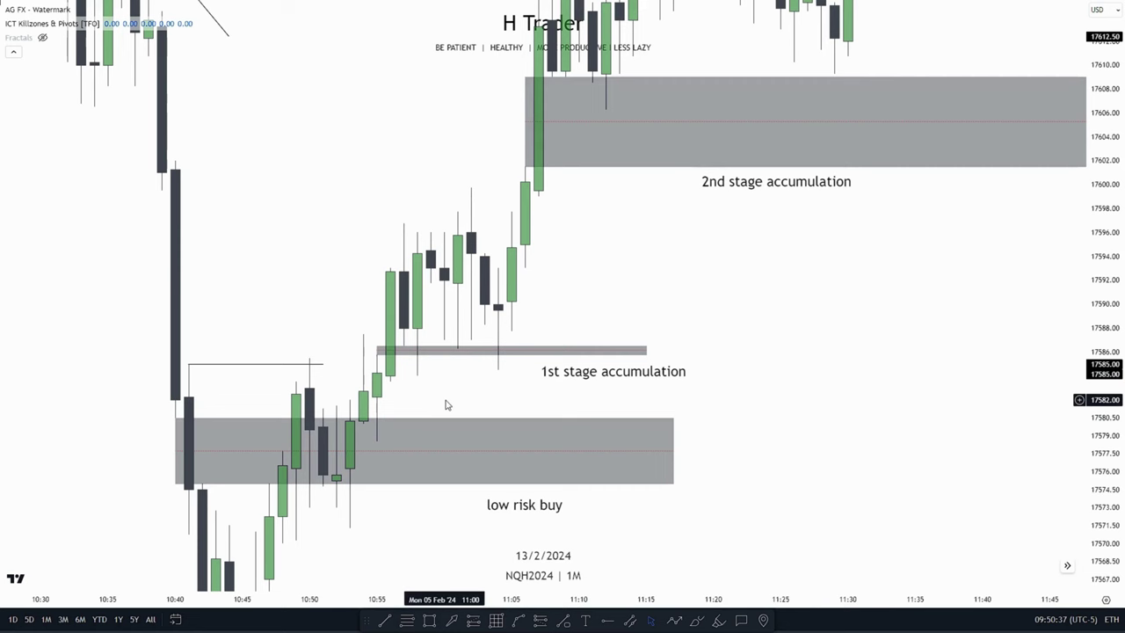
pyautogui.moveTo(449, 401); pyautogui.dragTo(414, 450)
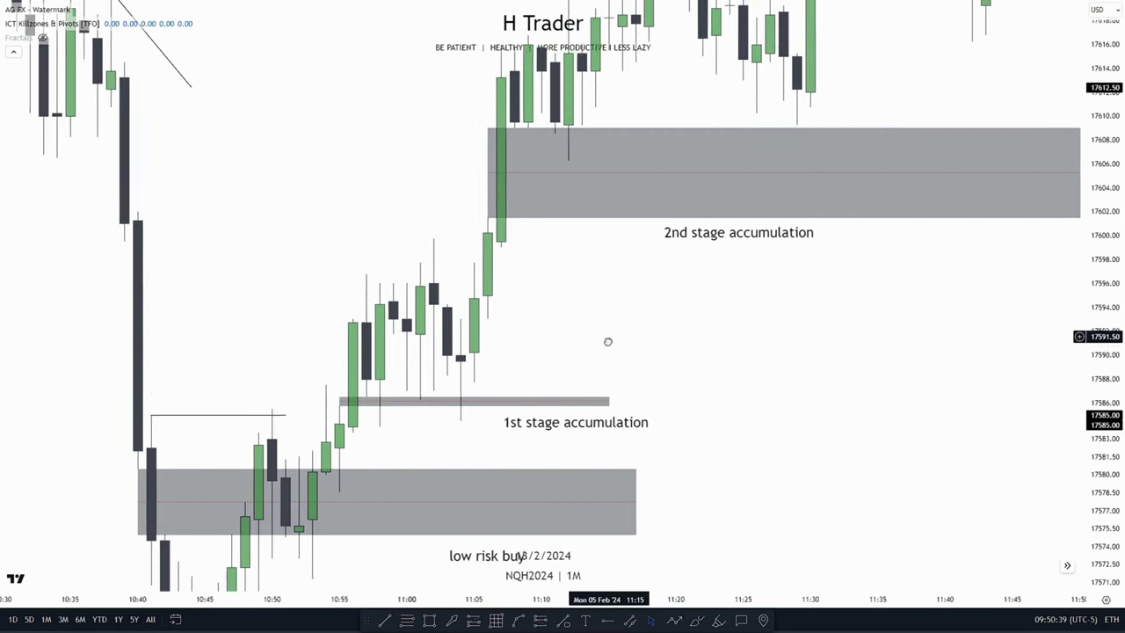
pyautogui.moveTo(618, 332); pyautogui.dragTo(525, 413)
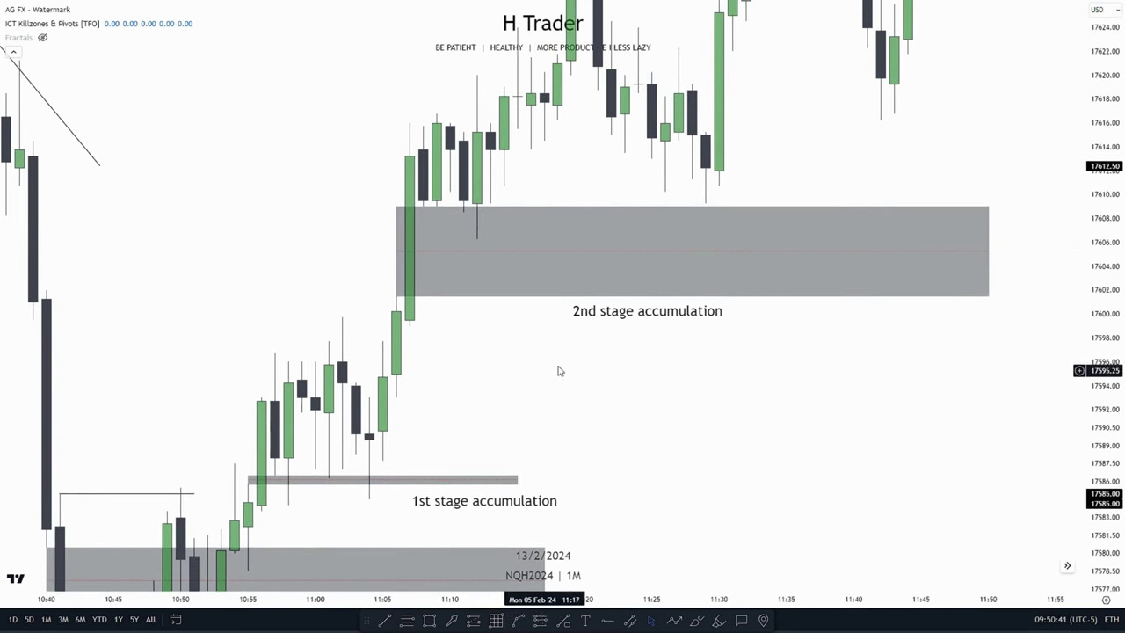
pyautogui.moveTo(478, 355); pyautogui.dragTo(535, 502)
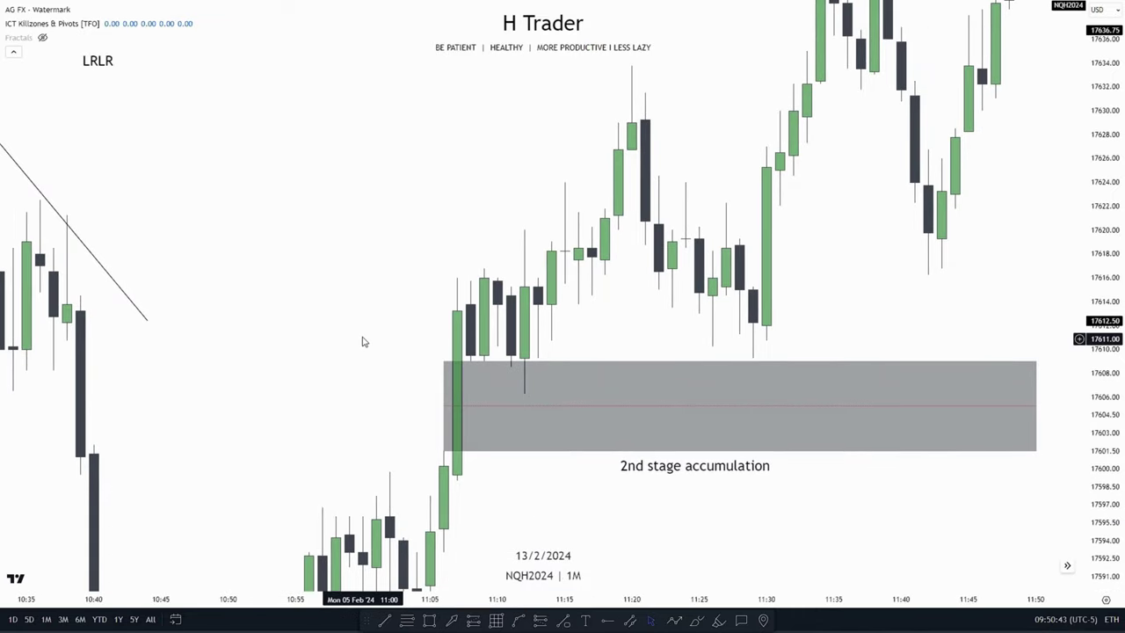
pyautogui.moveTo(361, 310); pyautogui.dragTo(322, 325)
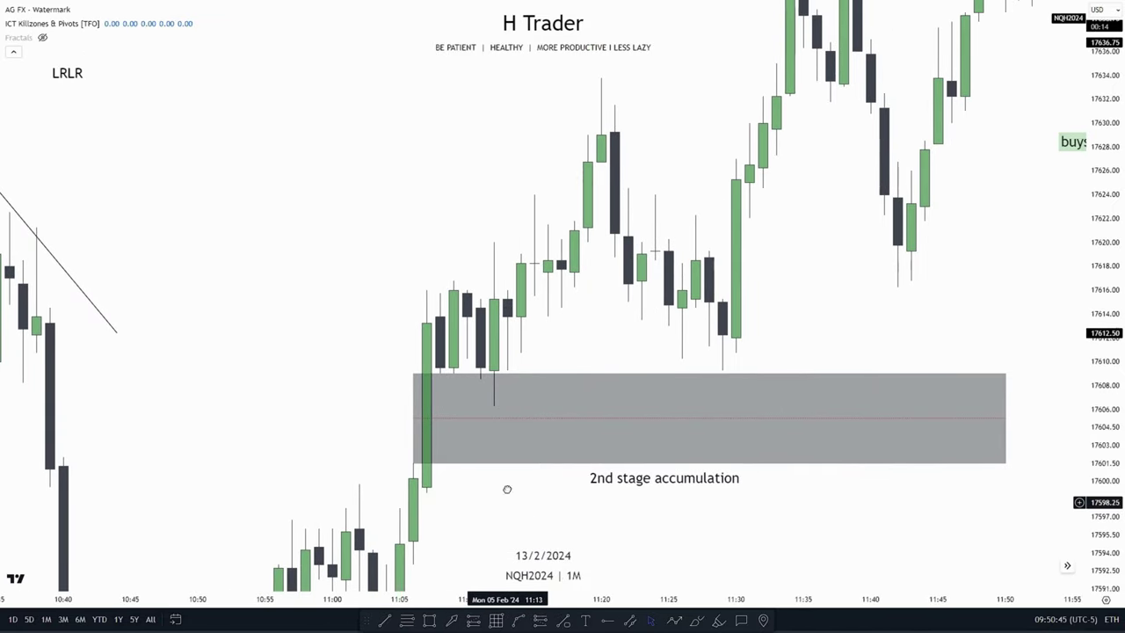
pyautogui.moveTo(520, 381); pyautogui.dragTo(479, 286)
pyautogui.moveTo(470, 433); pyautogui.dragTo(434, 497)
# Compare the LRLR trend line's descending highs with the SMR low and the accumulation zones opposite them.
pyautogui.scroll(-3, 489, 406)
pyautogui.moveTo(1104, 184); pyautogui.dragTo(1108, 244)
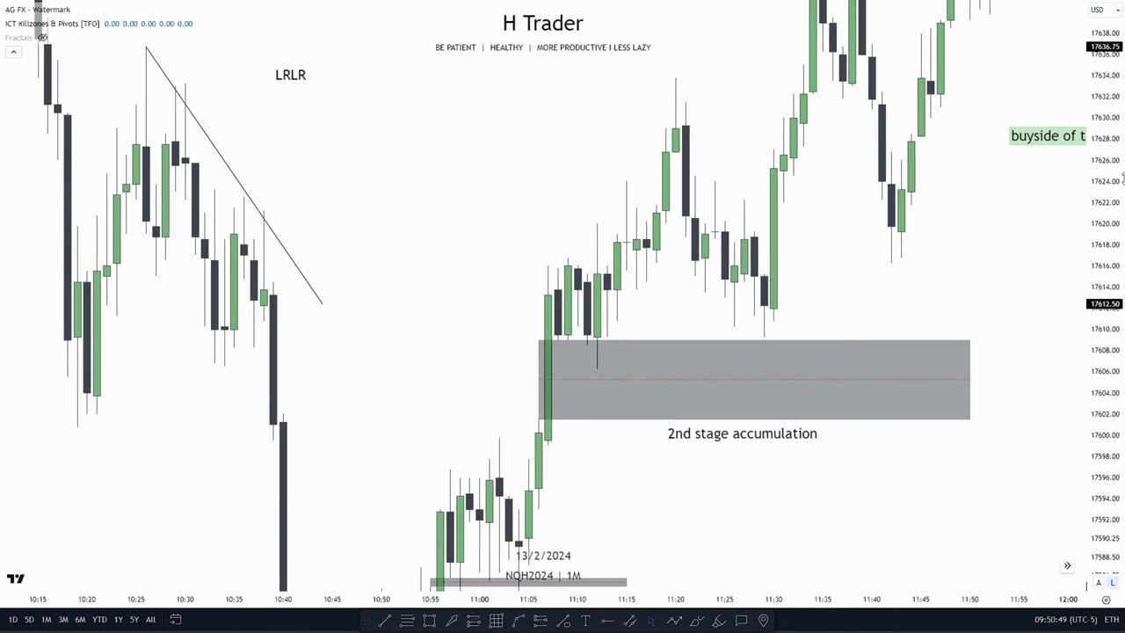
pyautogui.moveTo(535, 209); pyautogui.dragTo(592, 276)
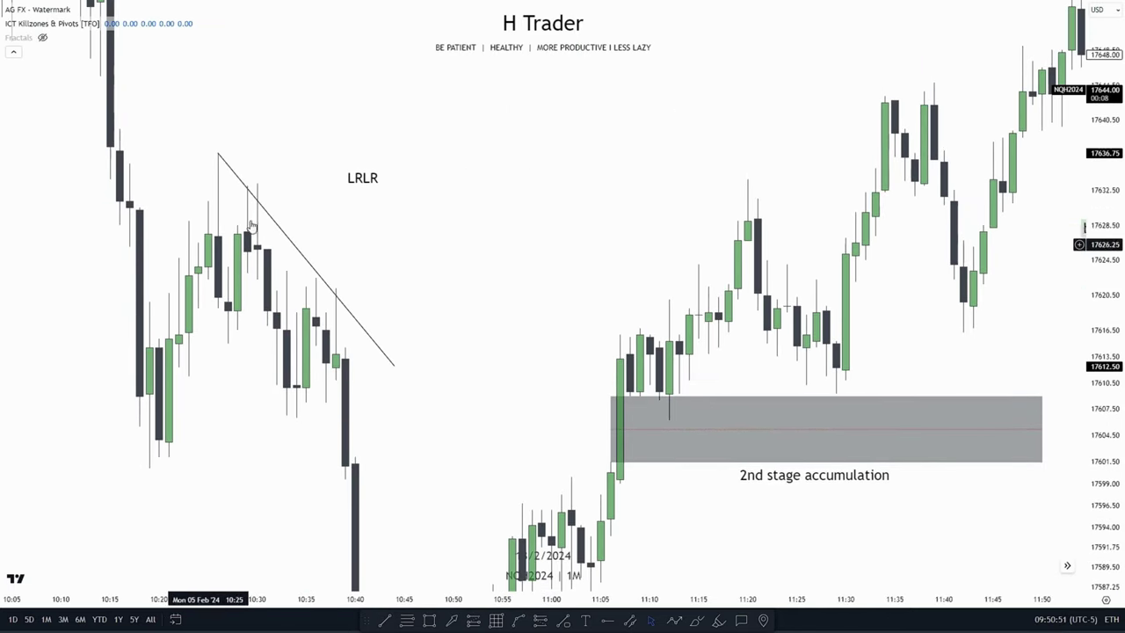
pyautogui.scroll(-2, 542, 259)
pyautogui.moveTo(514, 191); pyautogui.dragTo(481, 2)
pyautogui.moveTo(598, 571); pyautogui.dragTo(620, 490)
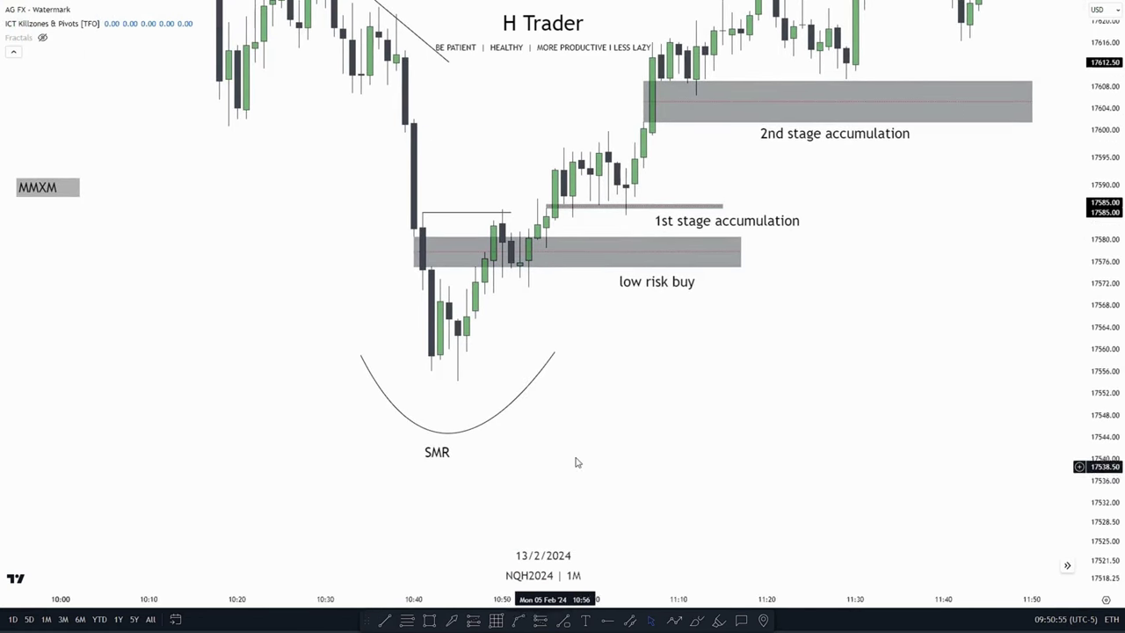
pyautogui.moveTo(336, 232); pyautogui.dragTo(457, 534)
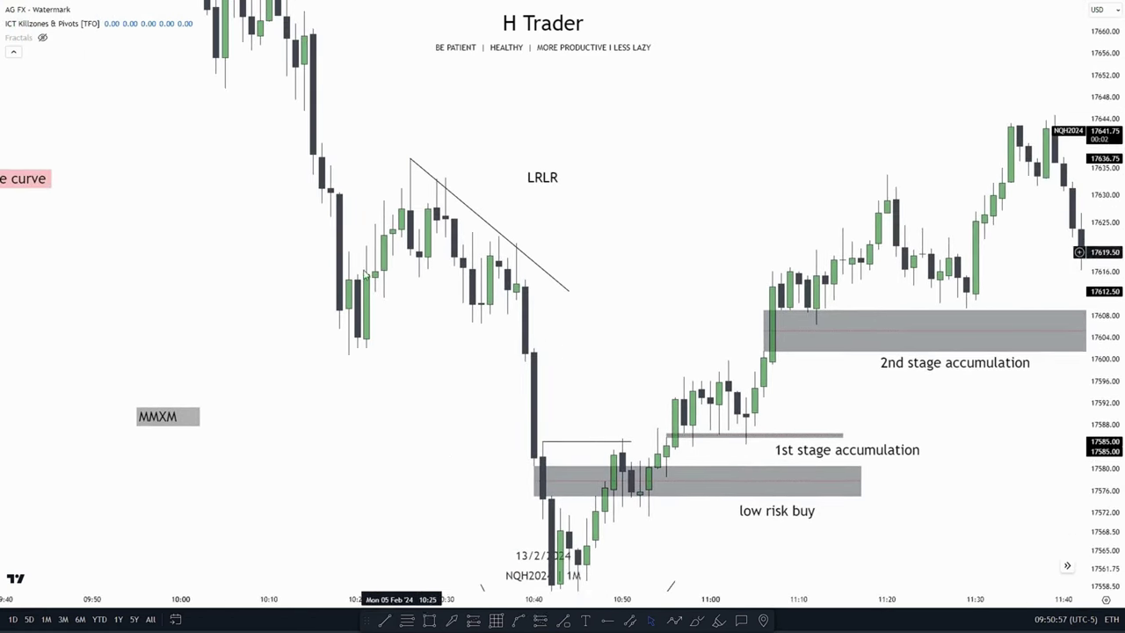
pyautogui.moveTo(613, 300); pyautogui.dragTo(340, 222)
pyautogui.moveTo(806, 429); pyautogui.dragTo(714, 449)
pyautogui.moveTo(1104, 329); pyautogui.dragTo(1104, 404)
pyautogui.moveTo(656, 366); pyautogui.dragTo(686, 354)
pyautogui.scroll(-2, 686, 354)
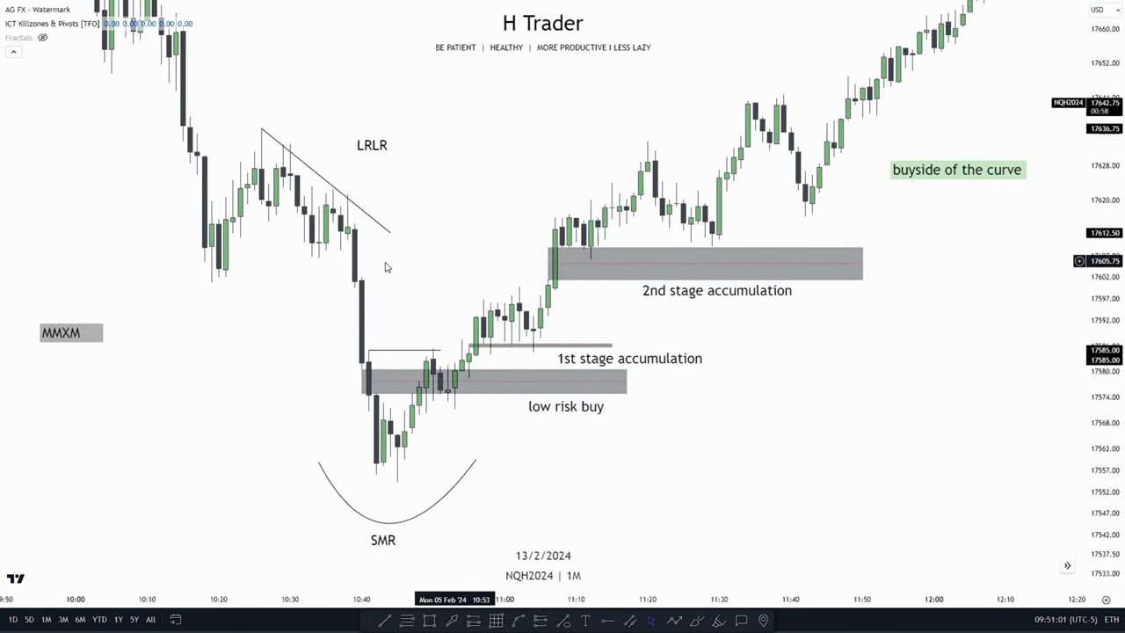
# Examine the sellside of the curve from 10:00 to 10:40 against the matching levels on the buyside of the curve.
pyautogui.hscroll(5, 467, 276)
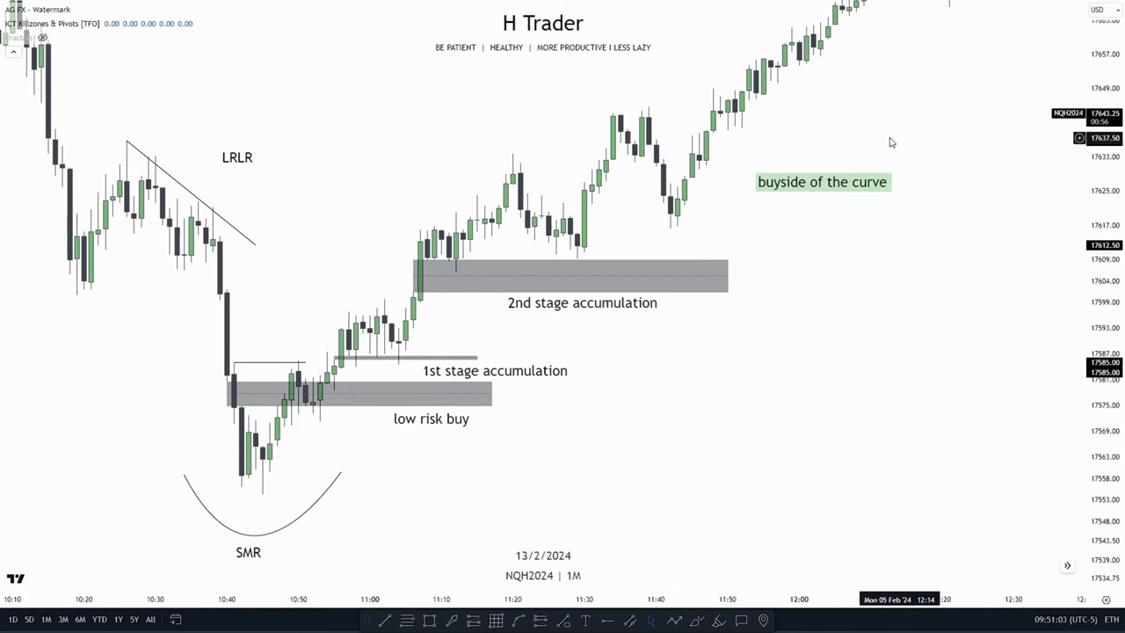
pyautogui.hscroll(-5, 389, 226)
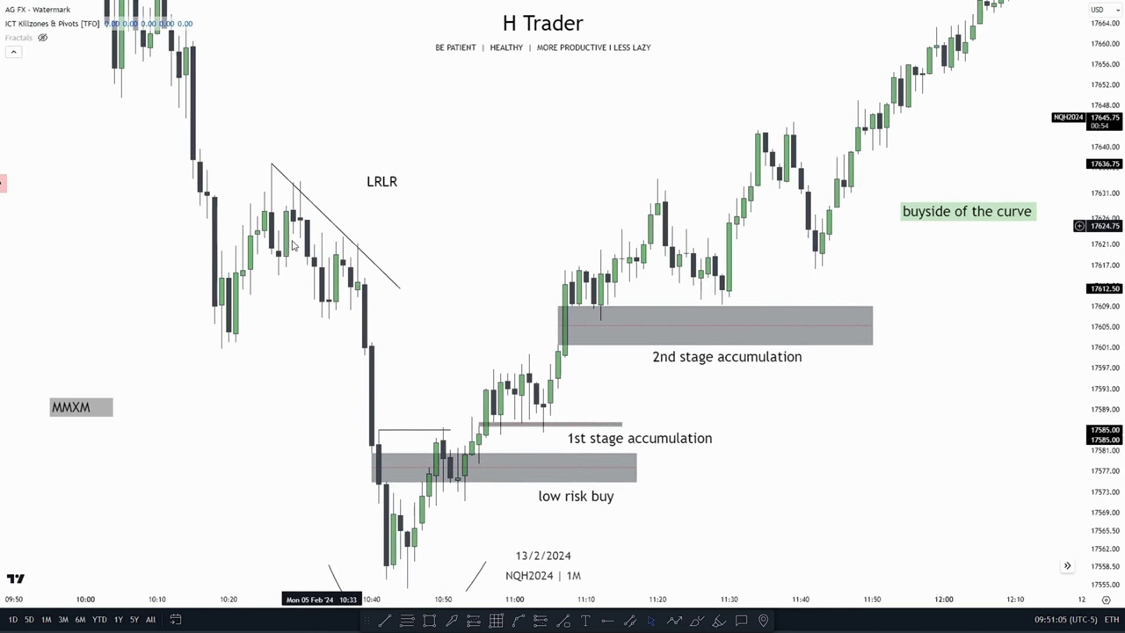
pyautogui.hscroll(-2, 520, 301)
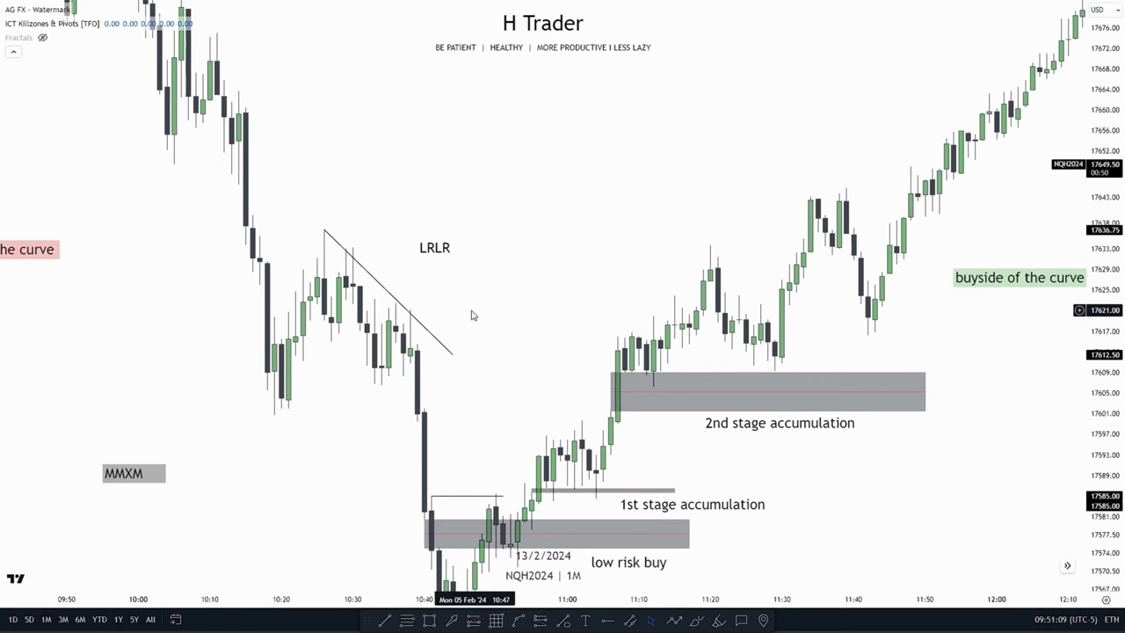
pyautogui.hscroll(-6, 470, 315)
pyautogui.hscroll(1, 392, 261)
pyautogui.hscroll(-3, 539, 330)
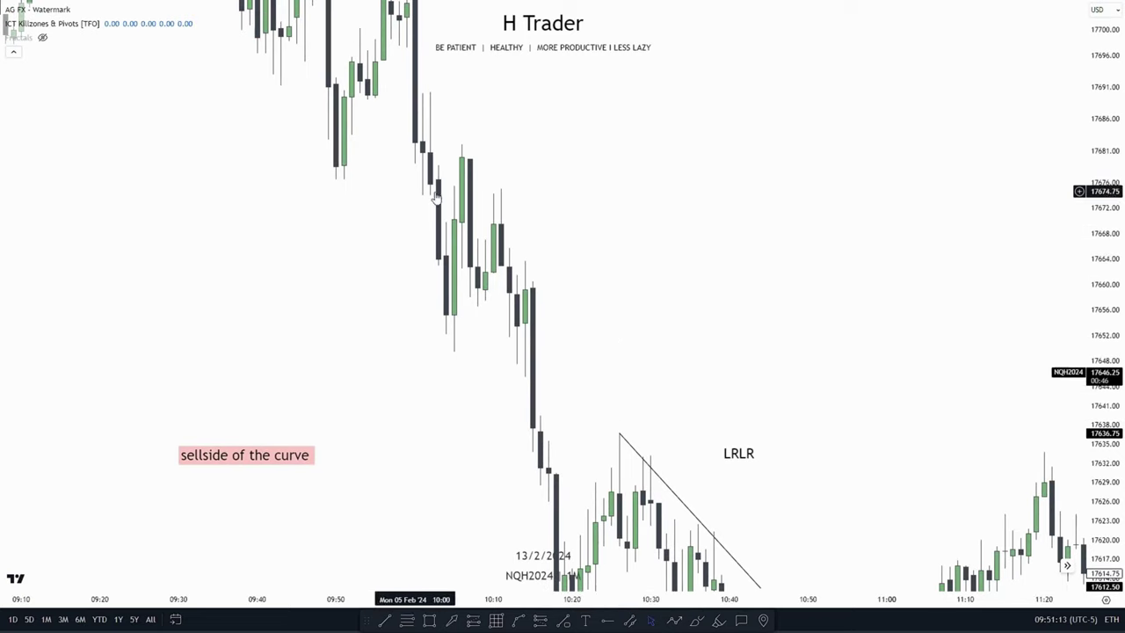
pyautogui.hscroll(1, 614, 250)
pyautogui.hscroll(3, 476, 393)
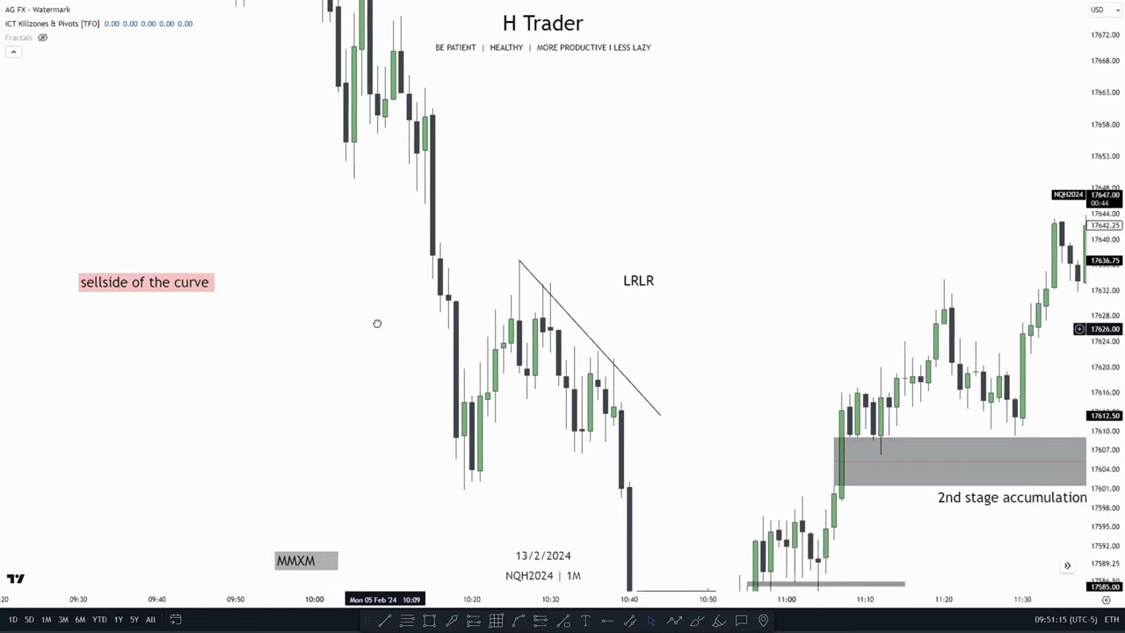
pyautogui.hscroll(8, 665, 326)
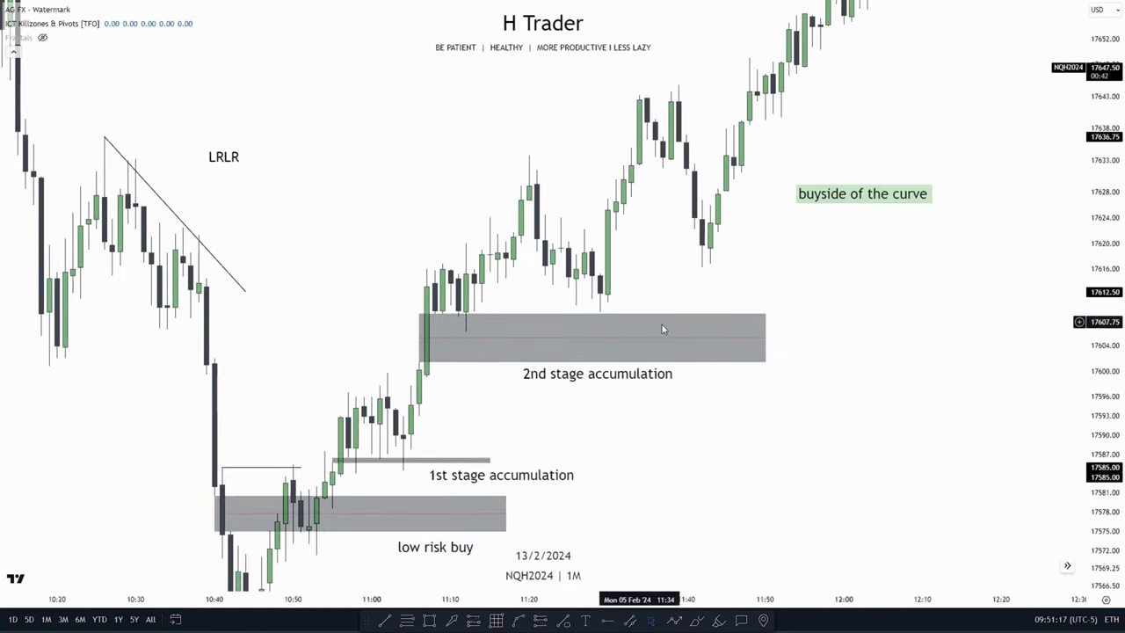
pyautogui.hscroll(-1, 539, 151)
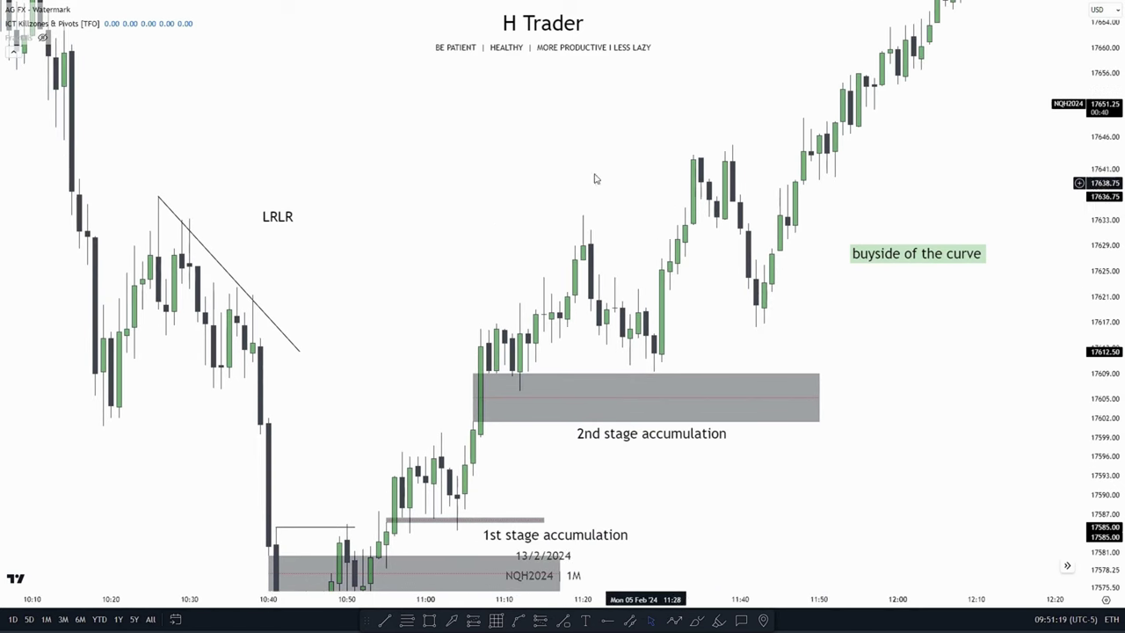
# Review the complete 1-minute curve from the SMR through the low risk buy and both accumulation stages.
pyautogui.moveTo(456, 233); pyautogui.dragTo(429, 201)
pyautogui.moveTo(1105, 404); pyautogui.dragTo(1105, 344)
pyautogui.moveTo(844, 385); pyautogui.dragTo(871, 313)
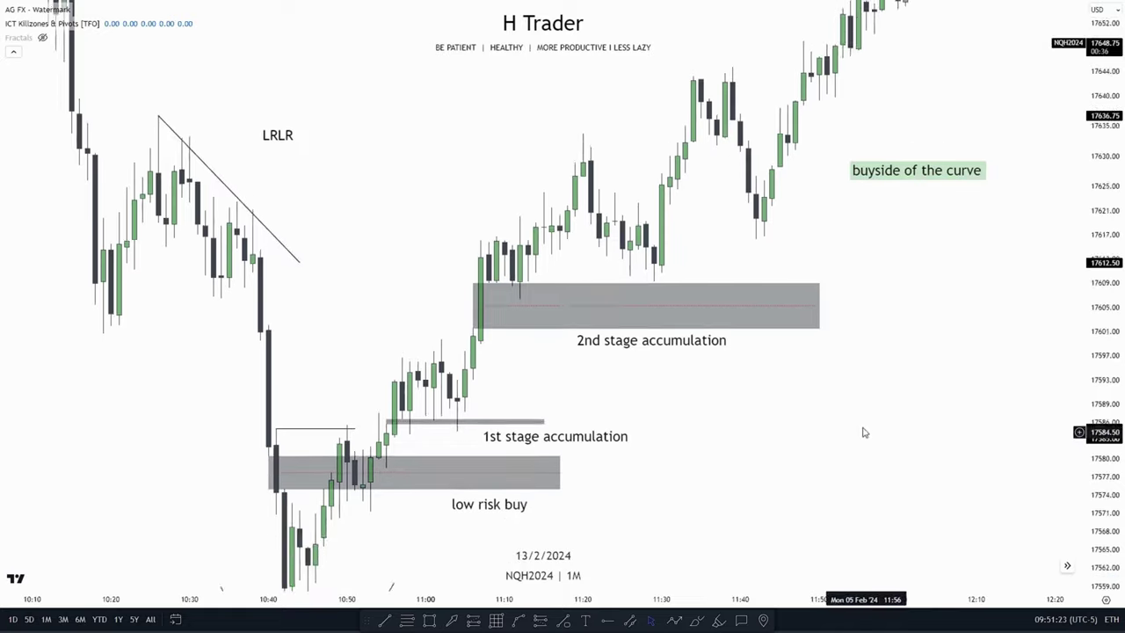
pyautogui.hscroll(-1, 864, 442)
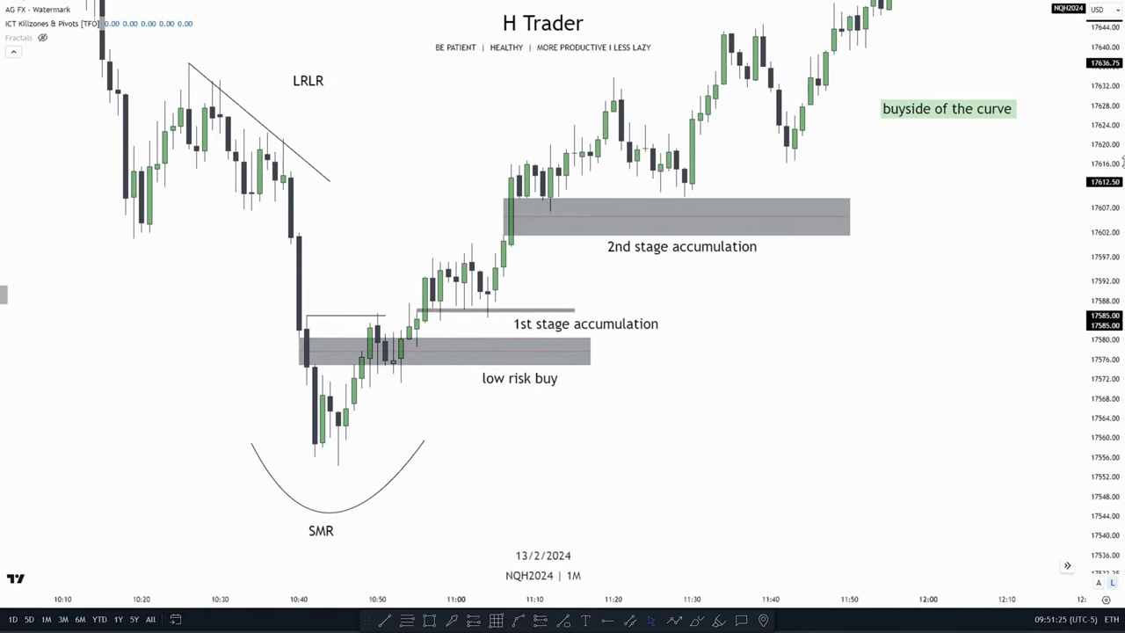
pyautogui.scroll(-5, 689, 291)
pyautogui.moveTo(689, 291); pyautogui.dragTo(589, 308)
pyautogui.scroll(-3, 461, 240)
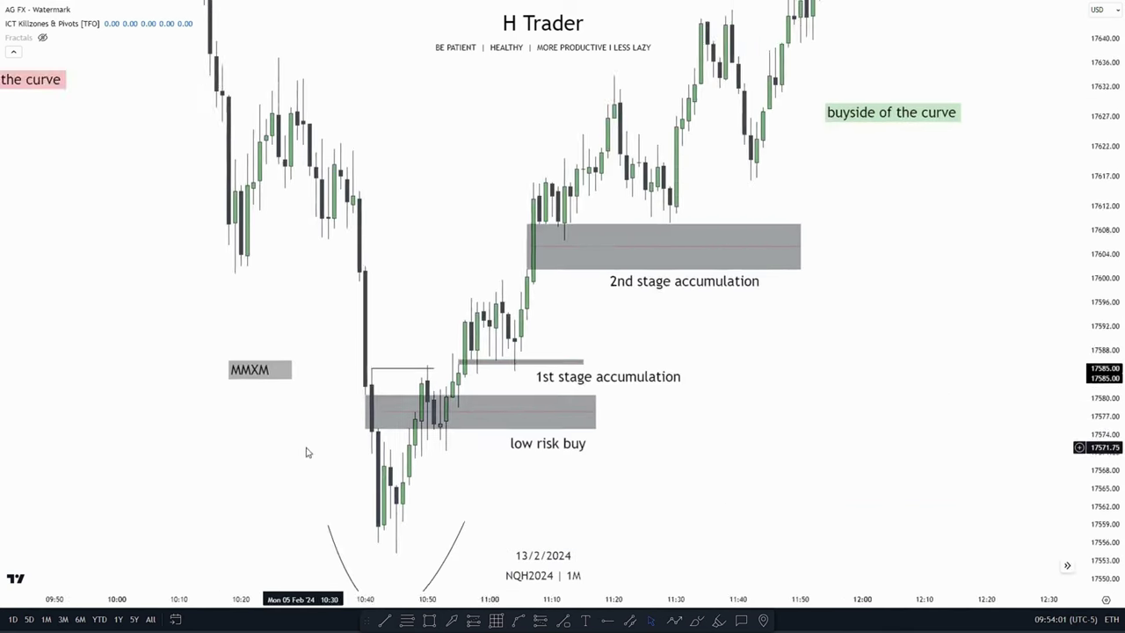
# Examine the short horizontal line at the 10:50 high in relation to the SMR, low risk buy and accumulation zones.
pyautogui.moveTo(307, 451); pyautogui.dragTo(390, 305)
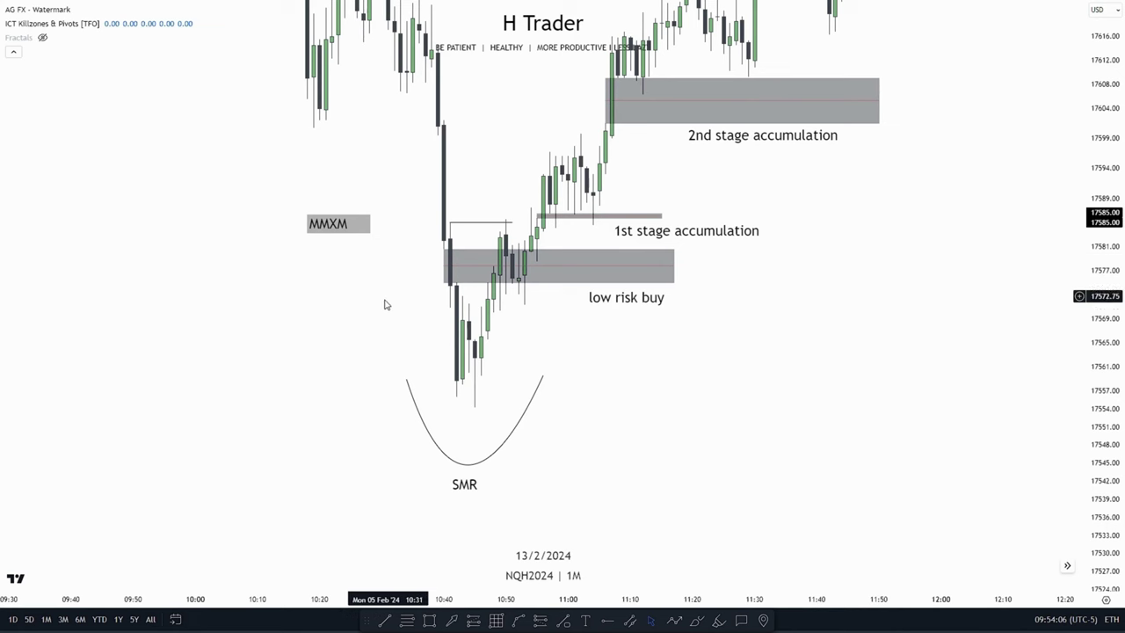
pyautogui.moveTo(668, 432); pyautogui.dragTo(696, 327)
pyautogui.moveTo(782, 352); pyautogui.dragTo(731, 340)
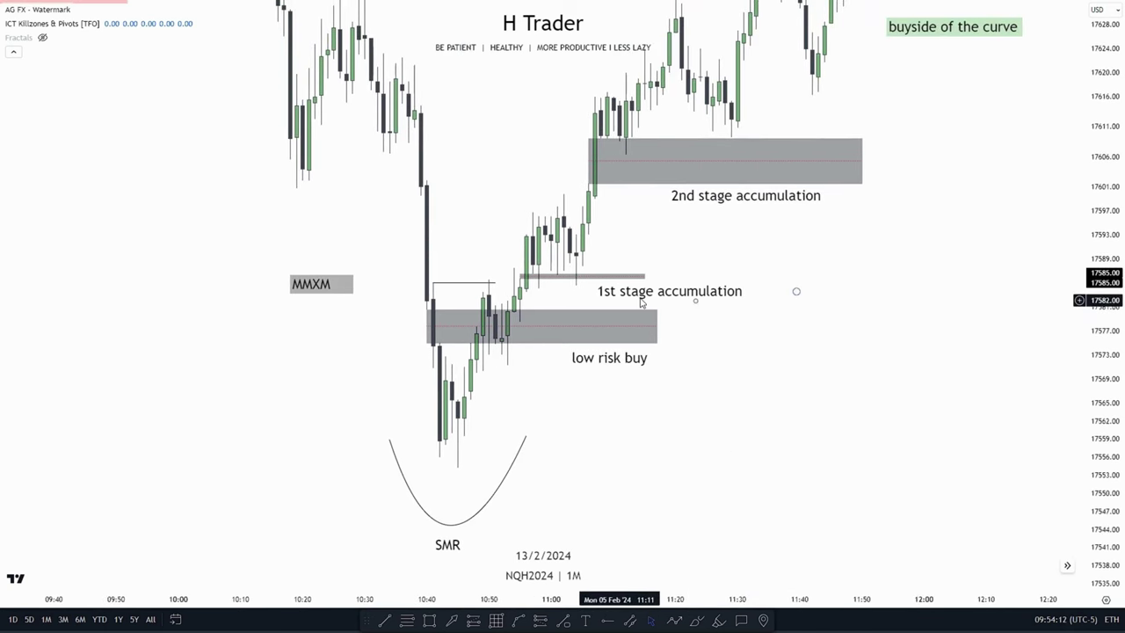
pyautogui.moveTo(554, 401); pyautogui.dragTo(412, 431)
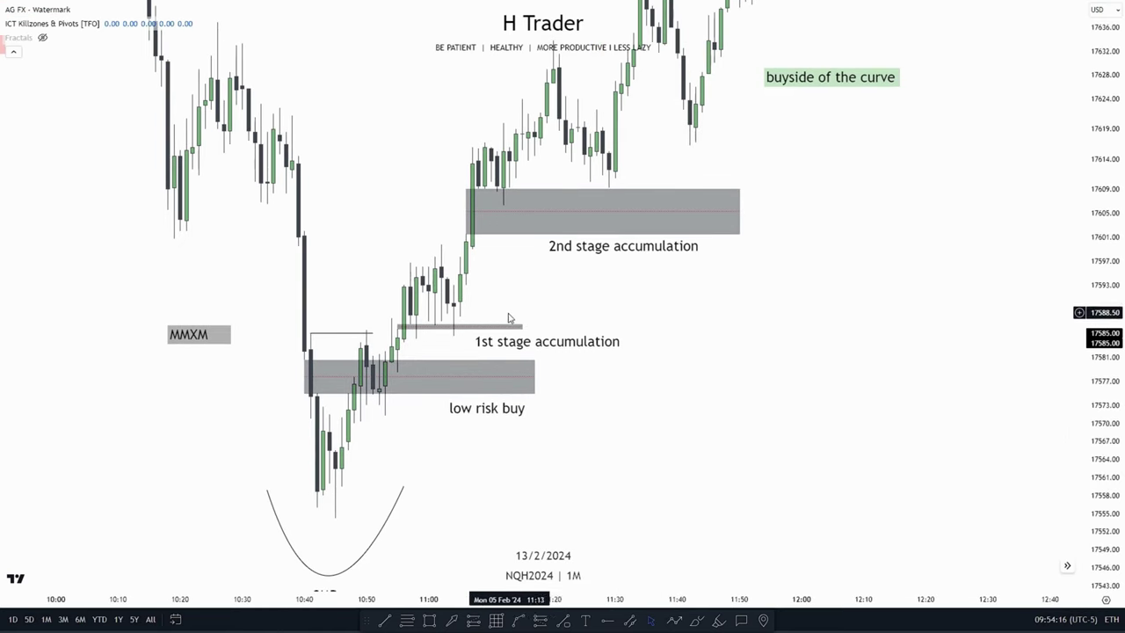
pyautogui.moveTo(517, 287); pyautogui.dragTo(478, 327)
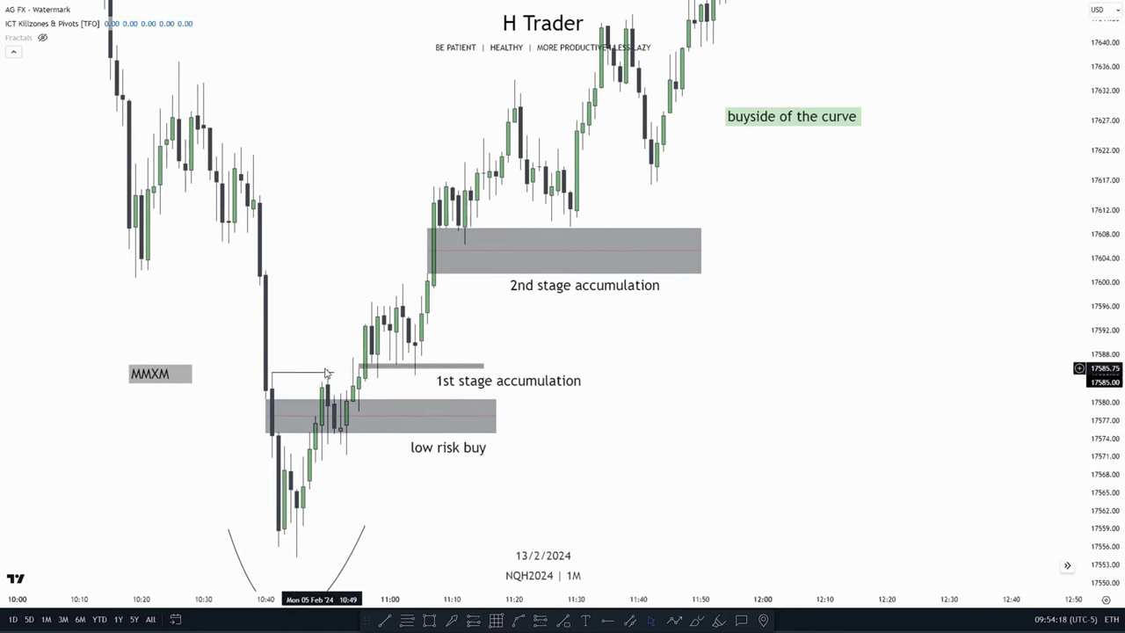
pyautogui.moveTo(641, 314); pyautogui.dragTo(564, 375)
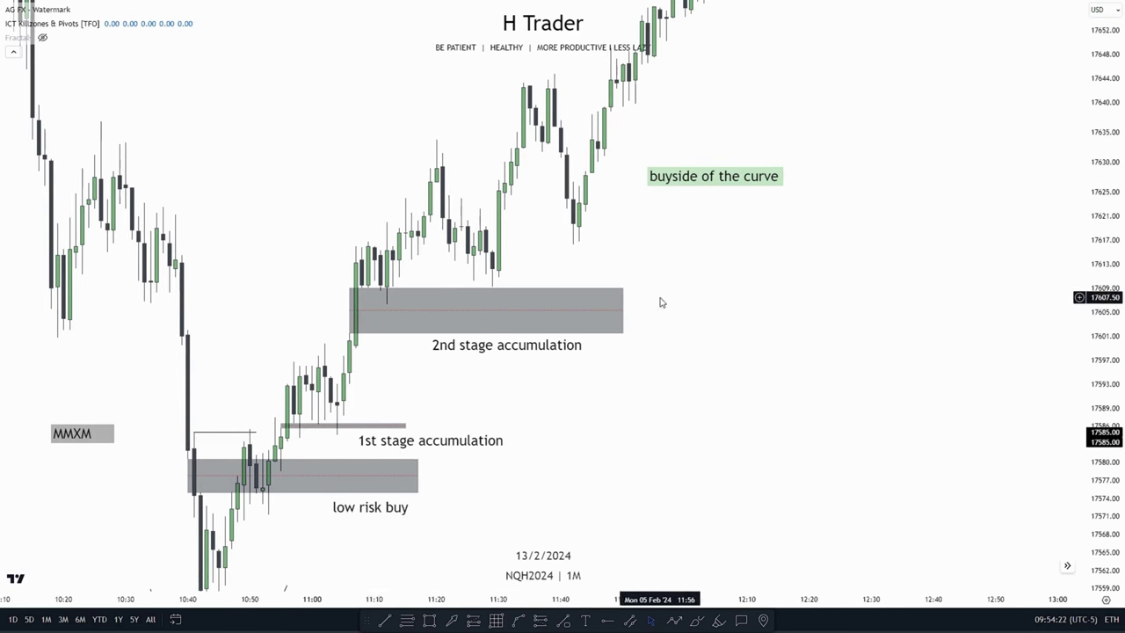
pyautogui.moveTo(364, 367); pyautogui.dragTo(356, 410)
# Draw a descending trend line over the lower highs from the 10:26 high at 17636.75 to about 17613.75 near 10:43.
pyautogui.moveTo(428, 208); pyautogui.dragTo(569, 222)
pyautogui.moveTo(457, 226); pyautogui.dragTo(556, 227)
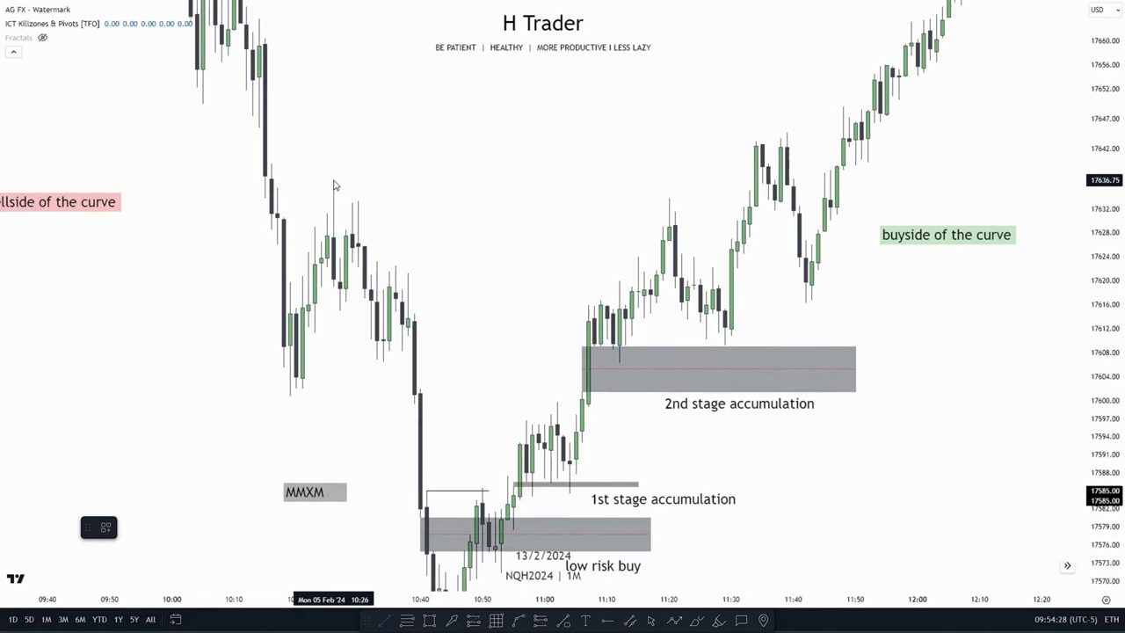
pyautogui.click(440, 318)
pyautogui.click(466, 201)
pyautogui.moveTo(541, 225); pyautogui.dragTo(637, 247)
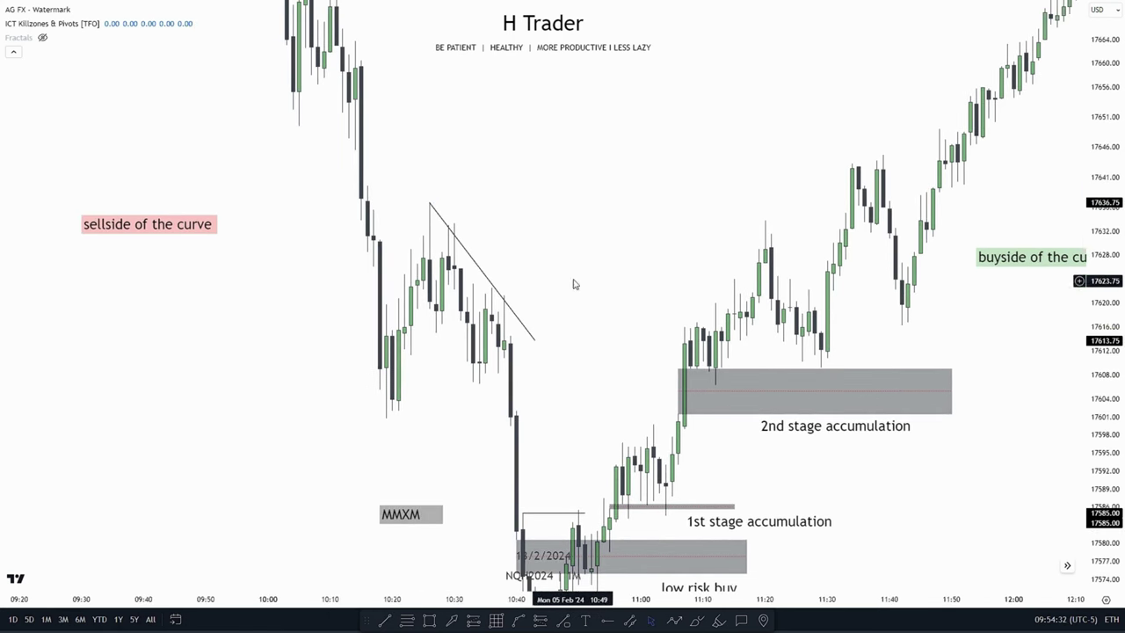
pyautogui.moveTo(564, 319); pyautogui.dragTo(419, 267)
pyautogui.moveTo(390, 347)
pyautogui.mouseDown()
pyautogui.moveTo(400, 343)
pyautogui.moveTo(391, 340)
pyautogui.mouseUp()
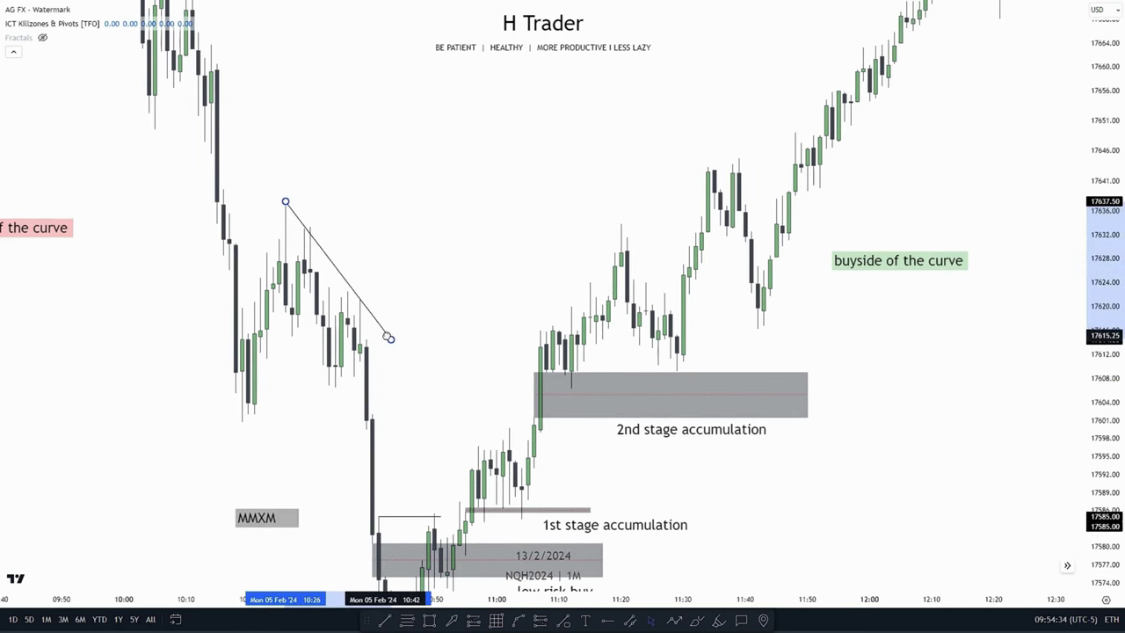
pyautogui.click(428, 305)
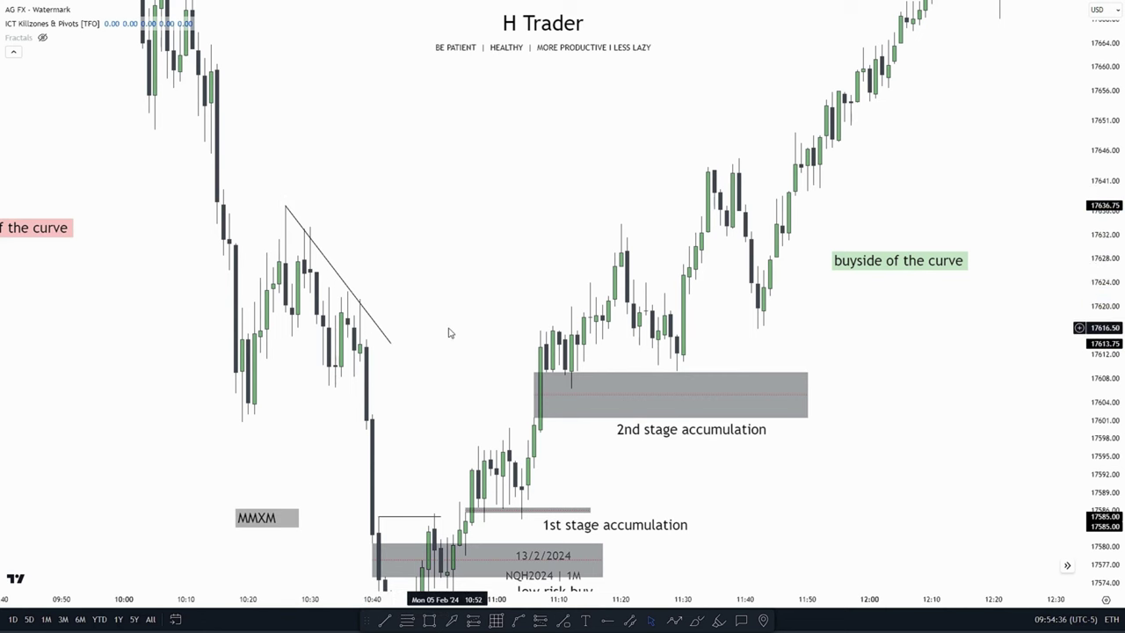
# Examine the new descending trend line together with the low risk buy, 1st stage and 2nd stage accumulation zones.
pyautogui.moveTo(466, 315); pyautogui.dragTo(534, 262)
pyautogui.moveTo(1101, 266); pyautogui.dragTo(1101, 316)
pyautogui.moveTo(470, 249); pyautogui.dragTo(397, 266)
pyautogui.moveTo(474, 246); pyautogui.dragTo(599, 221)
pyautogui.moveTo(592, 275); pyautogui.dragTo(443, 210)
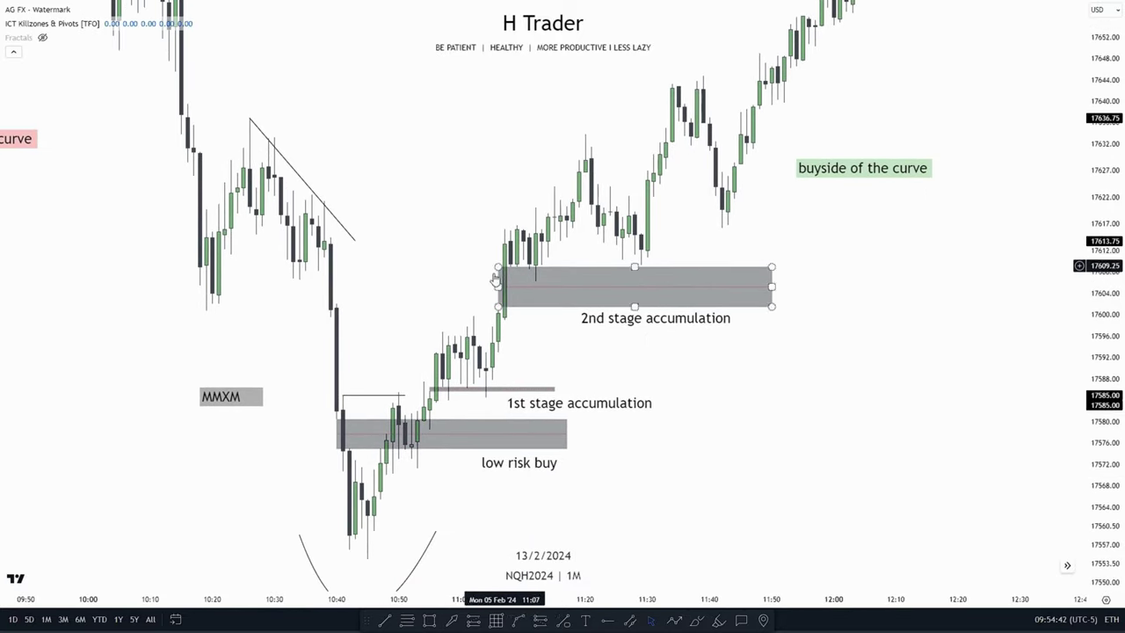